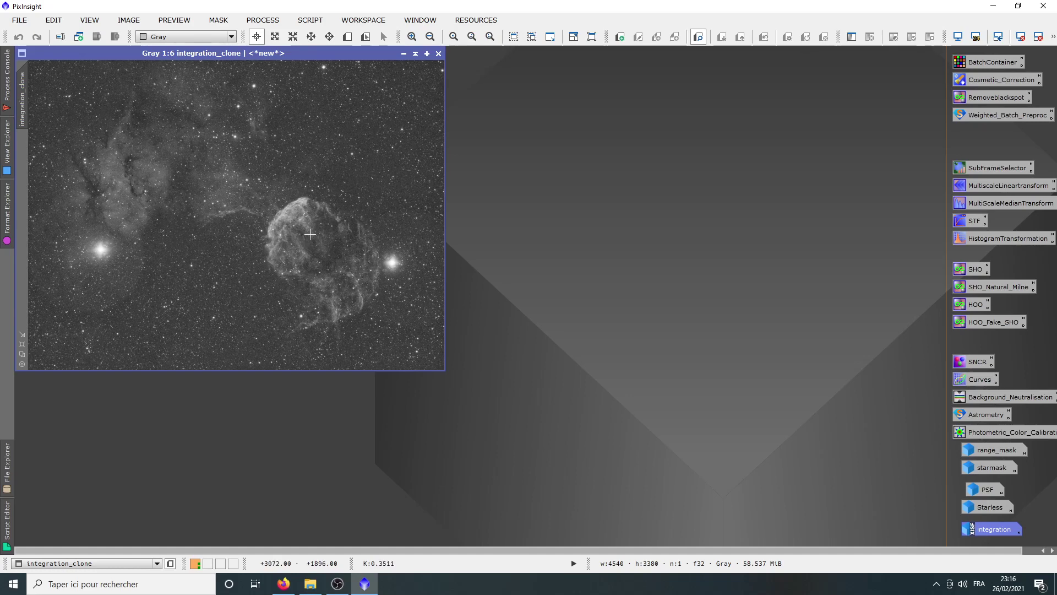
# Step: Examine the supernova remnant's bright upper edge and the bright star with its halo at full resolution
pyautogui.scroll(4, 309, 235)
pyautogui.moveTo(330, 234); pyautogui.dragTo(225, 215)
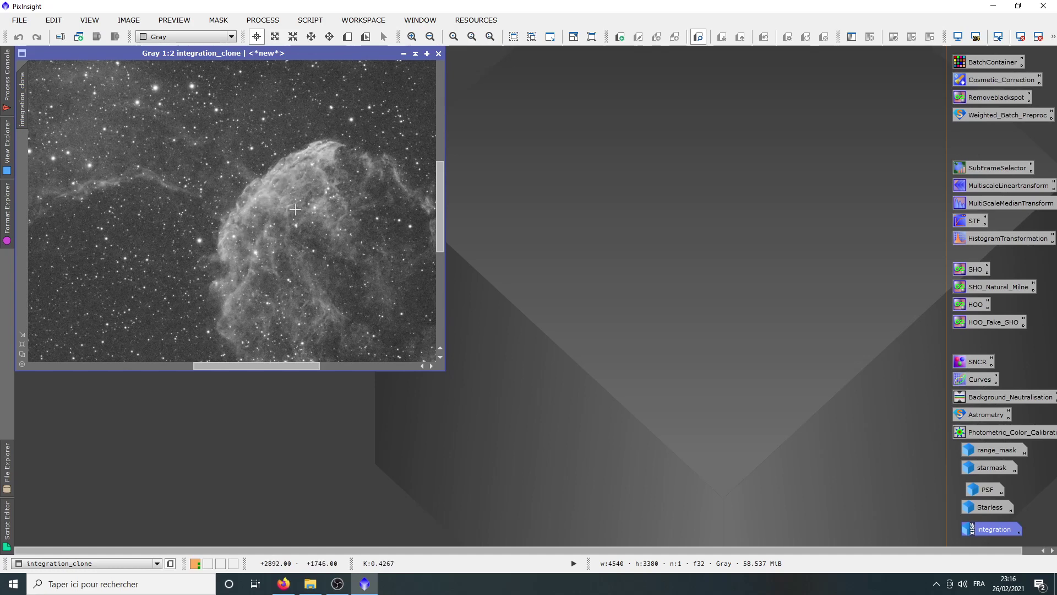
pyautogui.scroll(1, 297, 179)
pyautogui.moveTo(322, 194); pyautogui.dragTo(242, 240)
pyautogui.moveTo(306, 208); pyautogui.dragTo(283, 177)
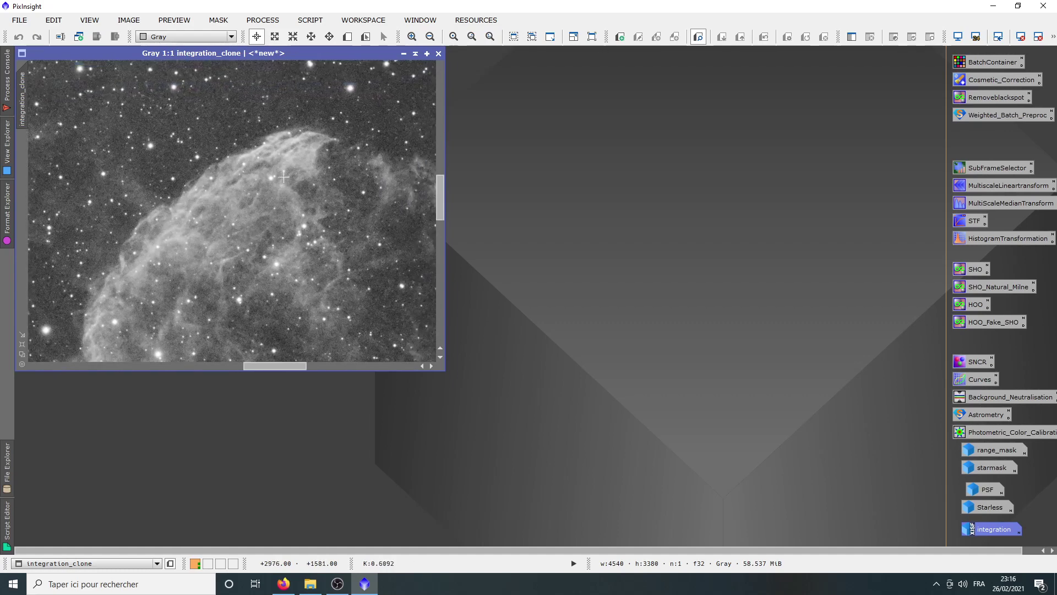
pyautogui.scroll(-5, 260, 216)
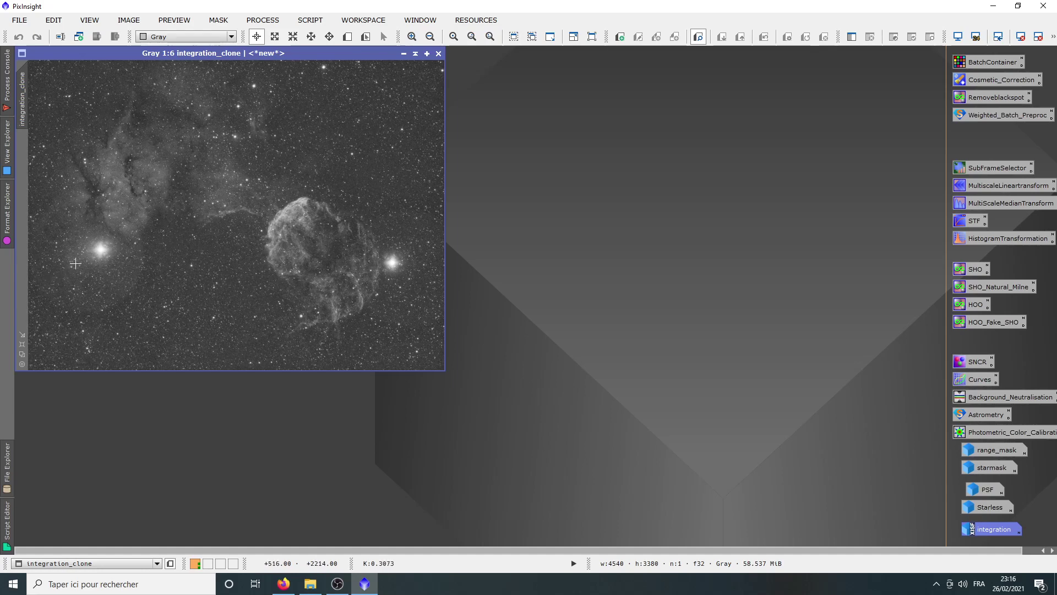
pyautogui.scroll(3, 89, 266)
pyautogui.moveTo(139, 270); pyautogui.dragTo(349, 209)
pyautogui.scroll(1, 154, 243)
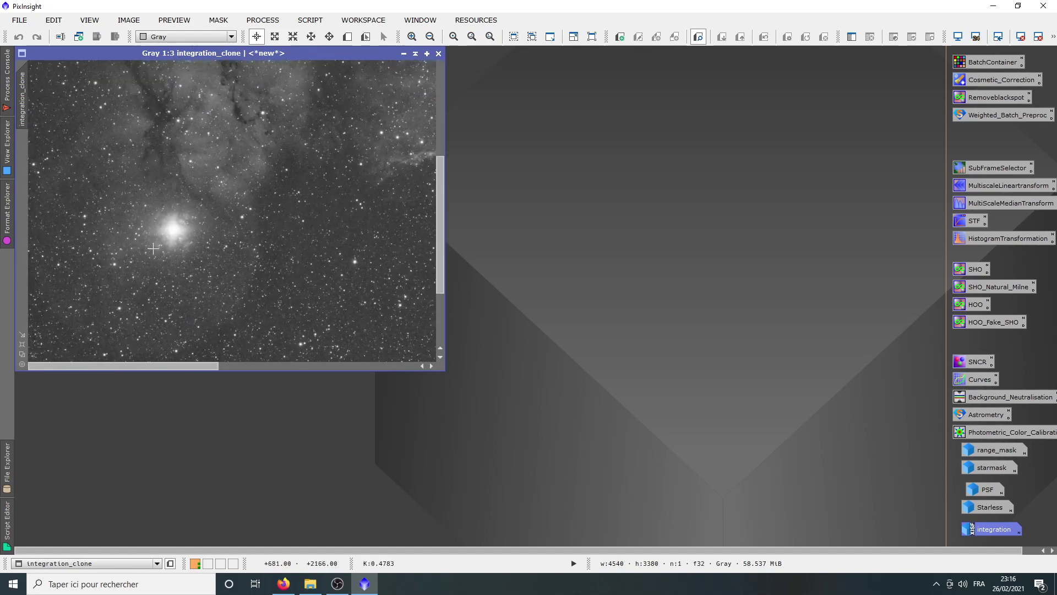
pyautogui.scroll(1, 141, 261)
pyautogui.moveTo(141, 261); pyautogui.dragTo(303, 204)
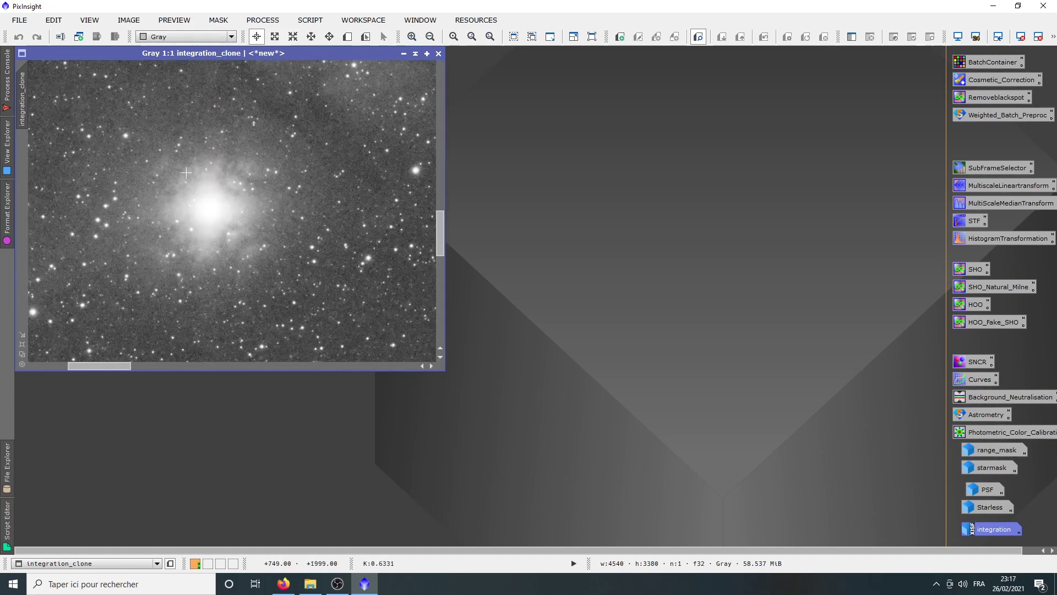
pyautogui.scroll(-3, 179, 222)
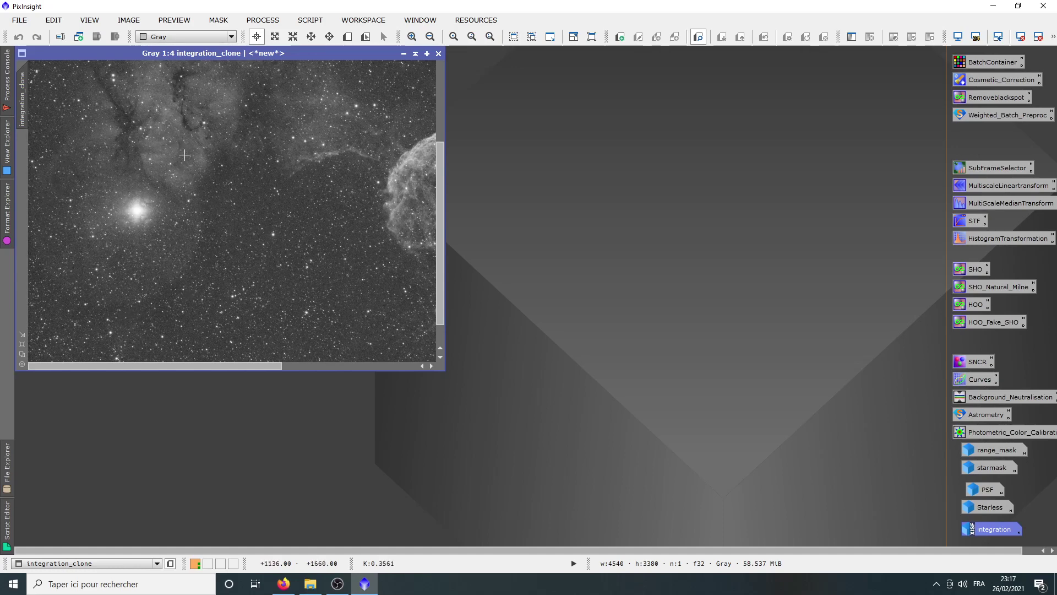
# Step: Examine the supernova remnant's inner filaments up close and the surrounding star field in the full frame
pyautogui.moveTo(322, 240); pyautogui.dragTo(88, 236)
pyautogui.moveTo(166, 226); pyautogui.dragTo(235, 259)
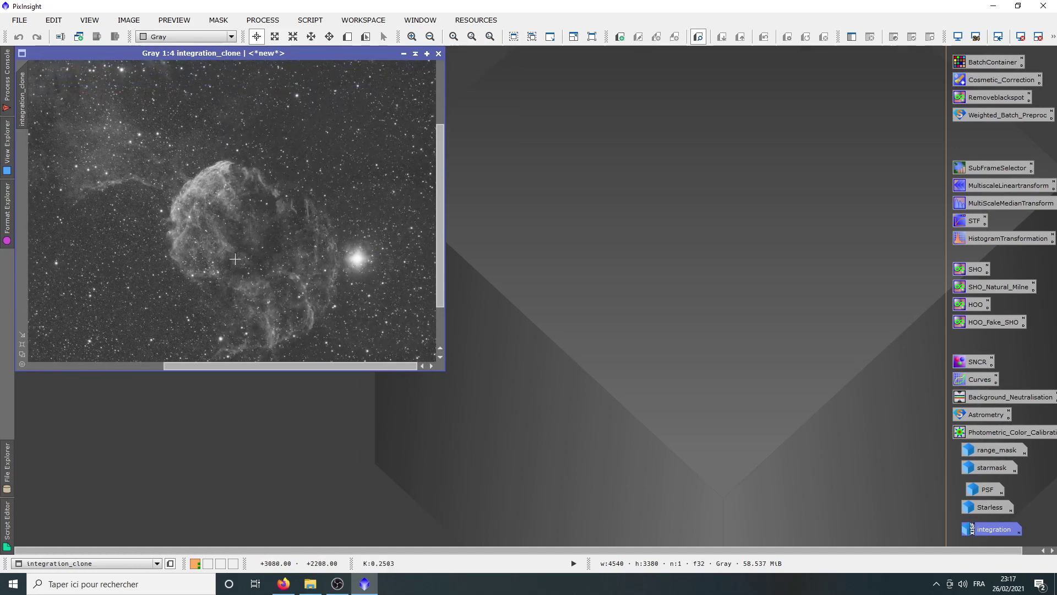
pyautogui.moveTo(278, 217)
pyautogui.mouseDown()
pyautogui.moveTo(260, 319)
pyautogui.moveTo(268, 219)
pyautogui.moveTo(295, 217)
pyautogui.mouseUp()
pyautogui.scroll(3, 255, 214)
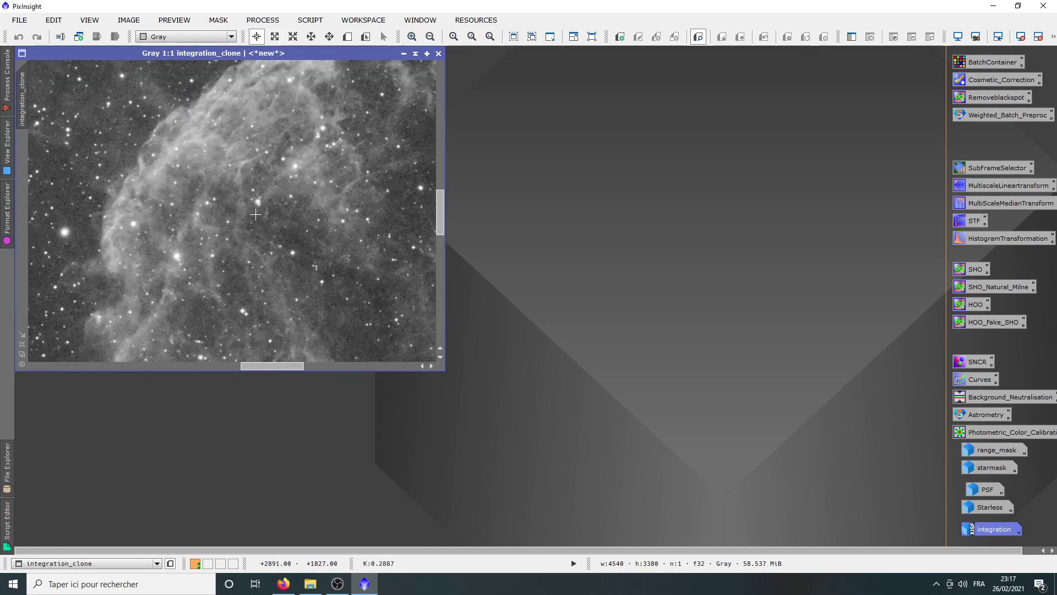
pyautogui.scroll(-1, 232, 256)
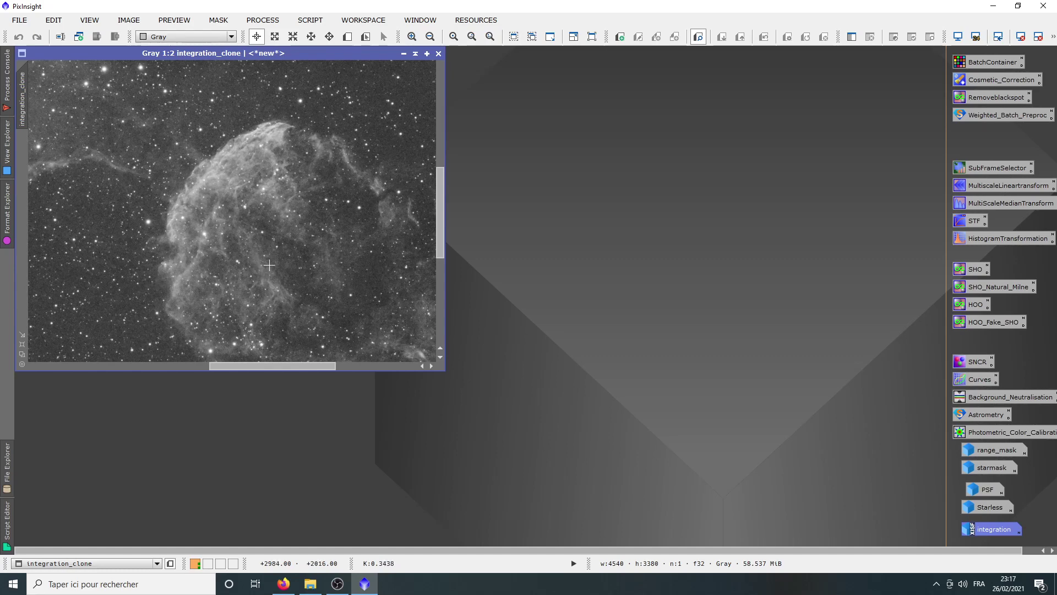
pyautogui.scroll(-1, 269, 265)
pyautogui.scroll(-1, 270, 266)
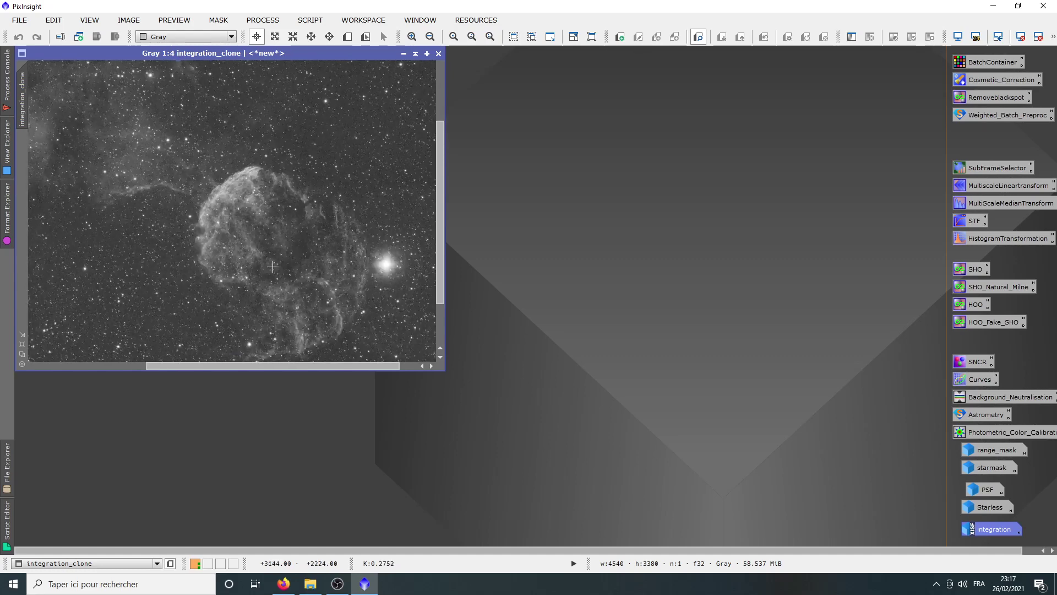
pyautogui.scroll(-1, 257, 228)
pyautogui.scroll(-1, 259, 234)
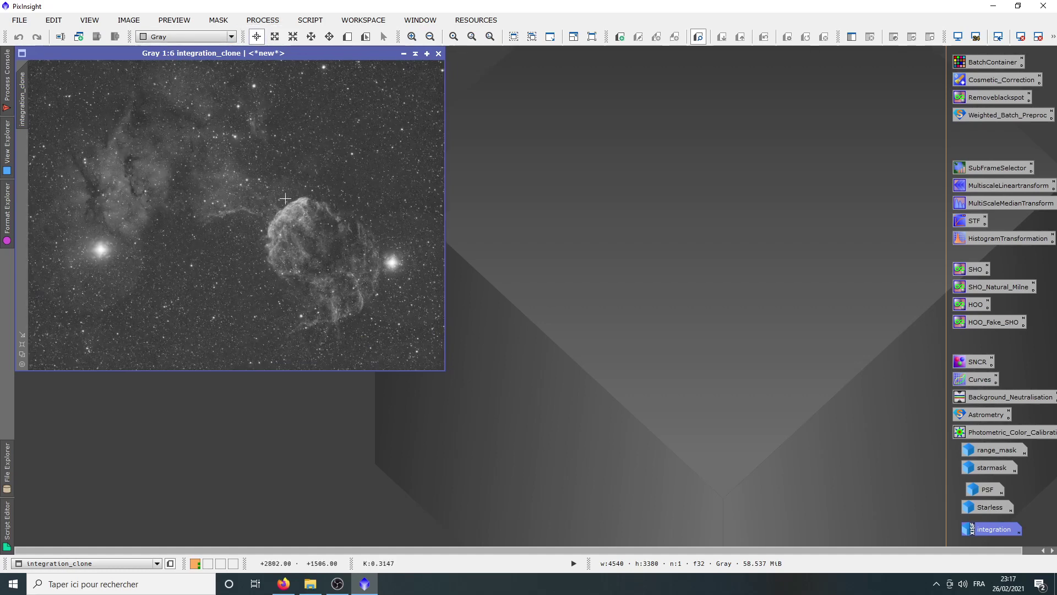
# Step: Run StarNet on integration_clone with a stride of 128 and star mask creation enabled
pyautogui.click(263, 23)
pyautogui.moveTo(429, 12)
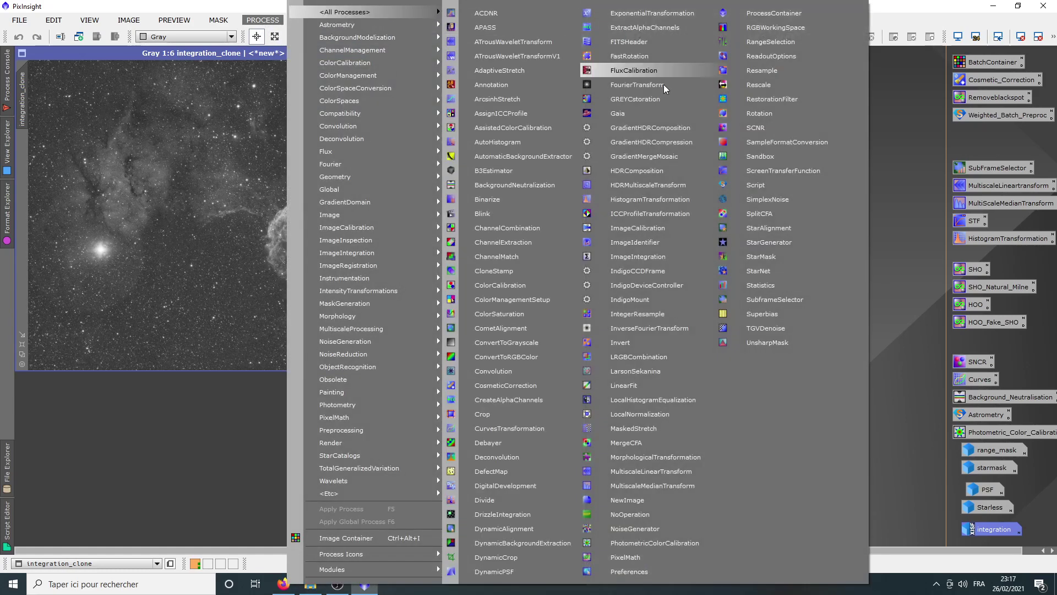
pyautogui.click(759, 268)
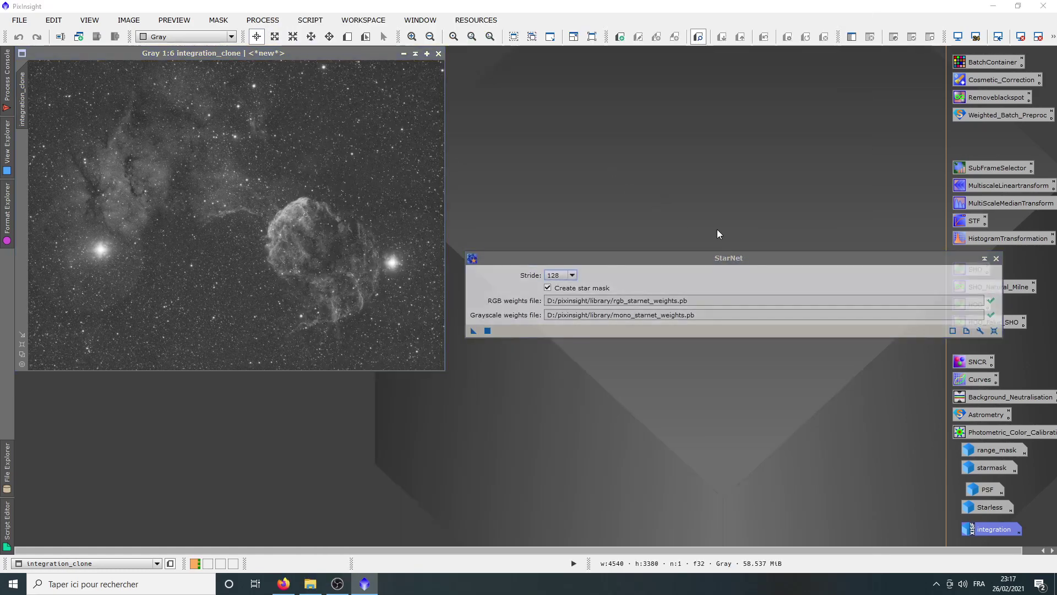
pyautogui.moveTo(729, 258); pyautogui.dragTo(649, 348)
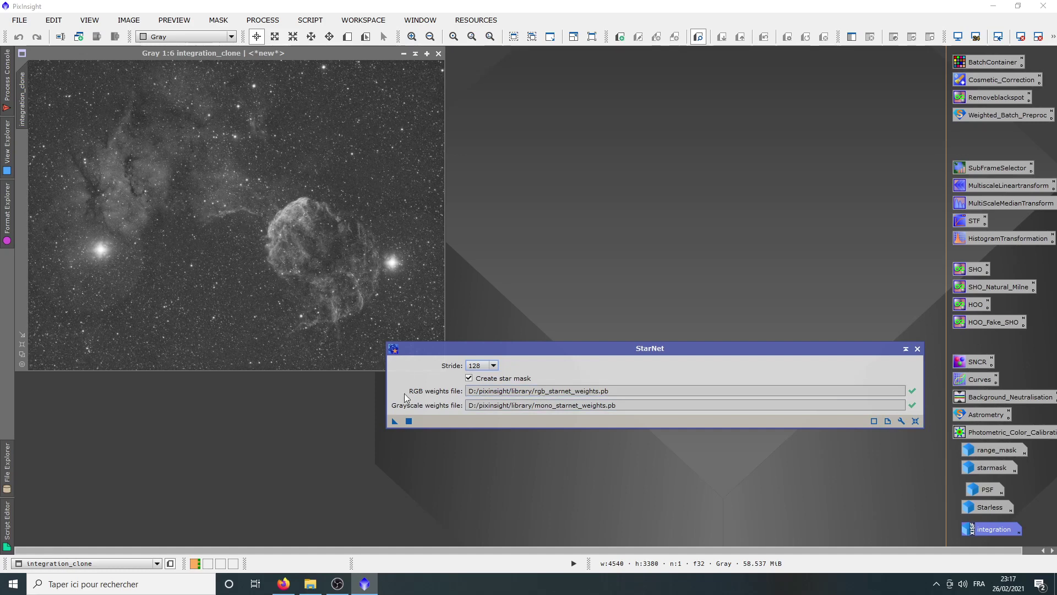
pyautogui.moveTo(397, 422); pyautogui.dragTo(453, 429)
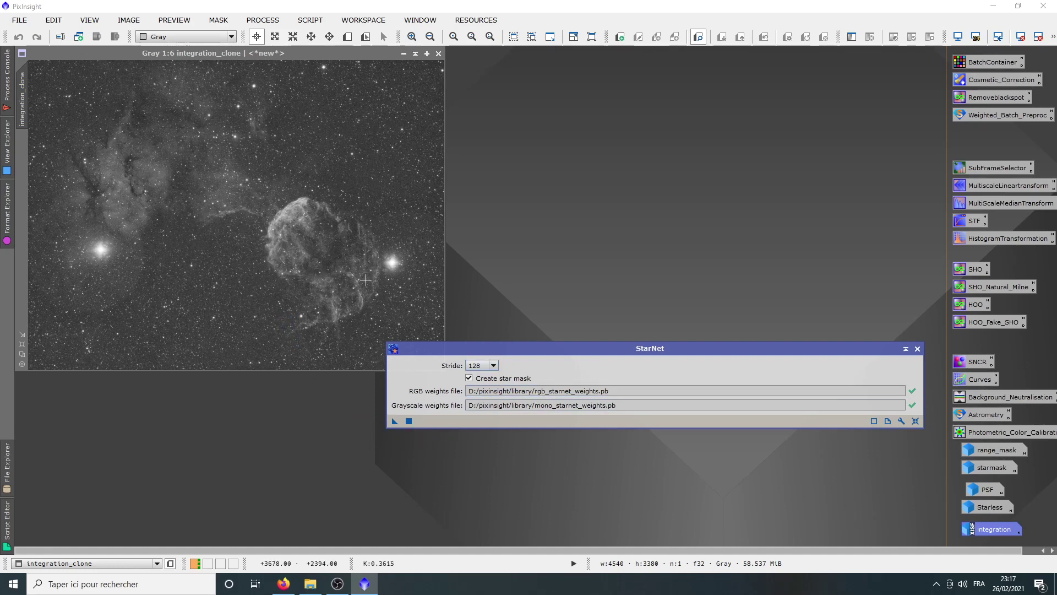
pyautogui.click(409, 422)
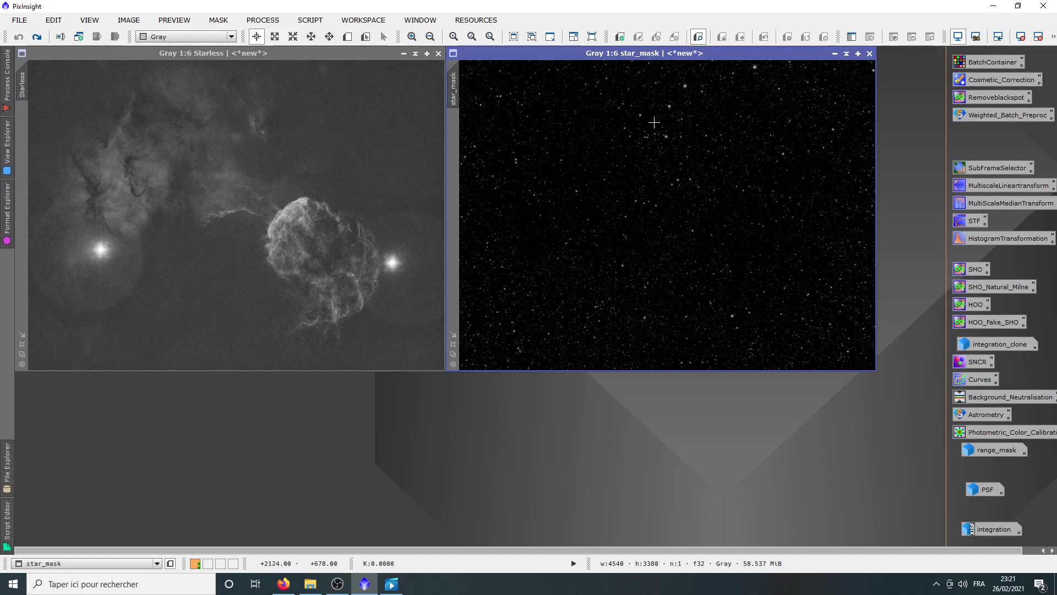
# Step: Inspect star_mask and raise its CurvesTransformation RGB/K curve through about input 0.351, output 0.664, with the real-time preview on
pyautogui.scroll(3, 716, 209)
pyautogui.scroll(1, 711, 215)
pyautogui.scroll(-5, 710, 213)
pyautogui.scroll(1, 710, 211)
pyautogui.doubleClick(979, 376)
pyautogui.click(1024, 535)
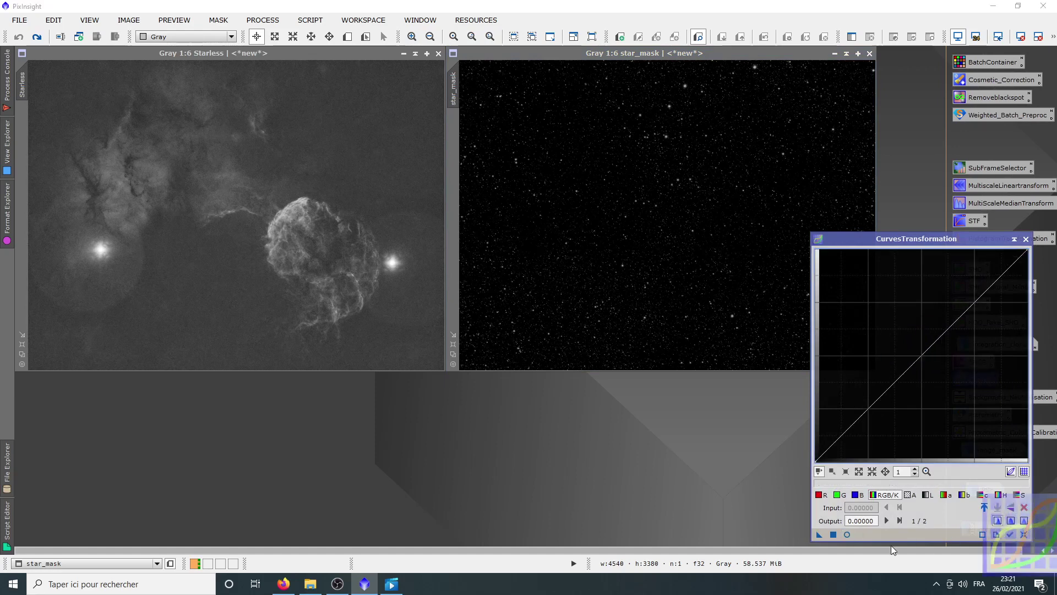
pyautogui.click(847, 534)
pyautogui.moveTo(921, 354); pyautogui.dragTo(890, 320)
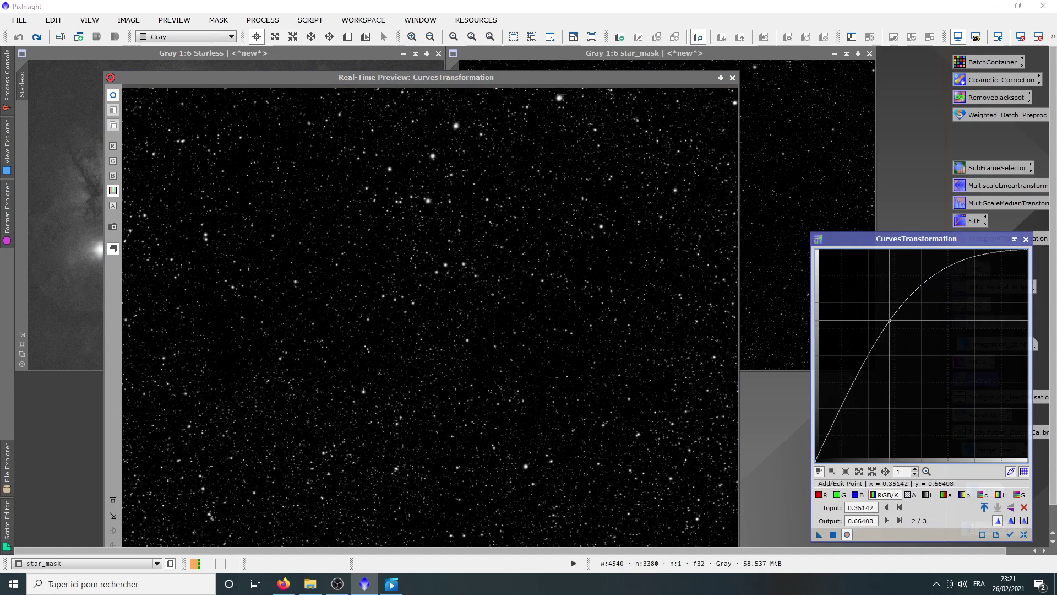
# Step: Apply the curve to star_mask twice, close the preview and curves process, and compare the last stretch by undoing and redoing it
pyautogui.click(832, 535)
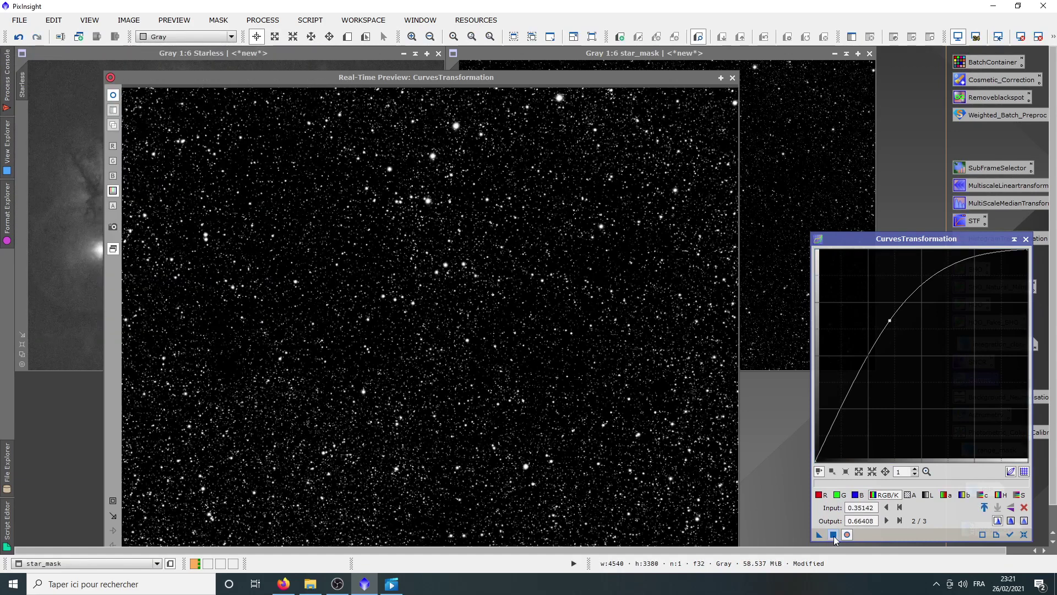
pyautogui.click(833, 535)
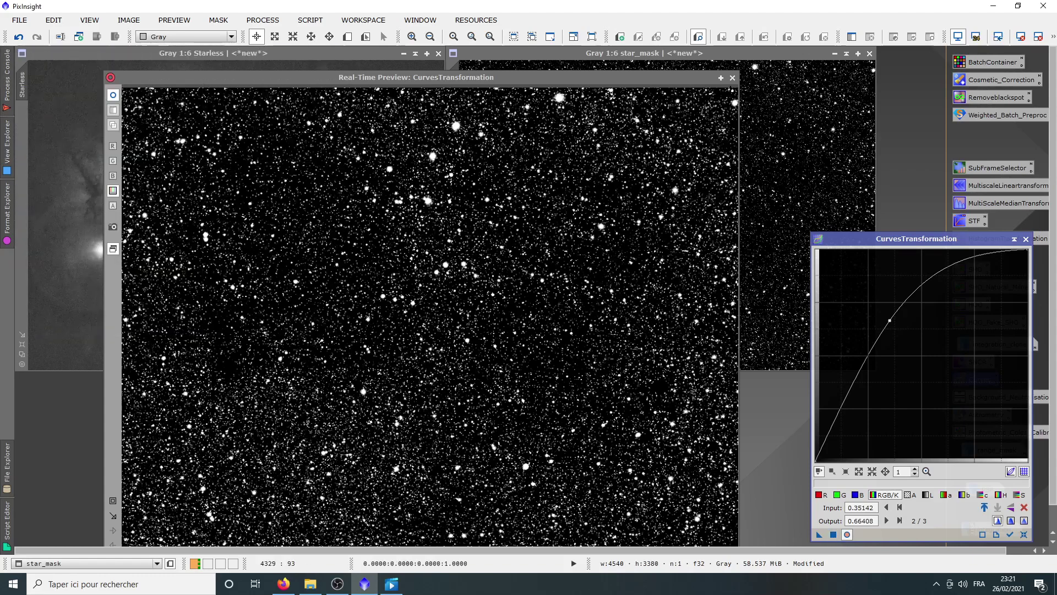
pyautogui.click(733, 78)
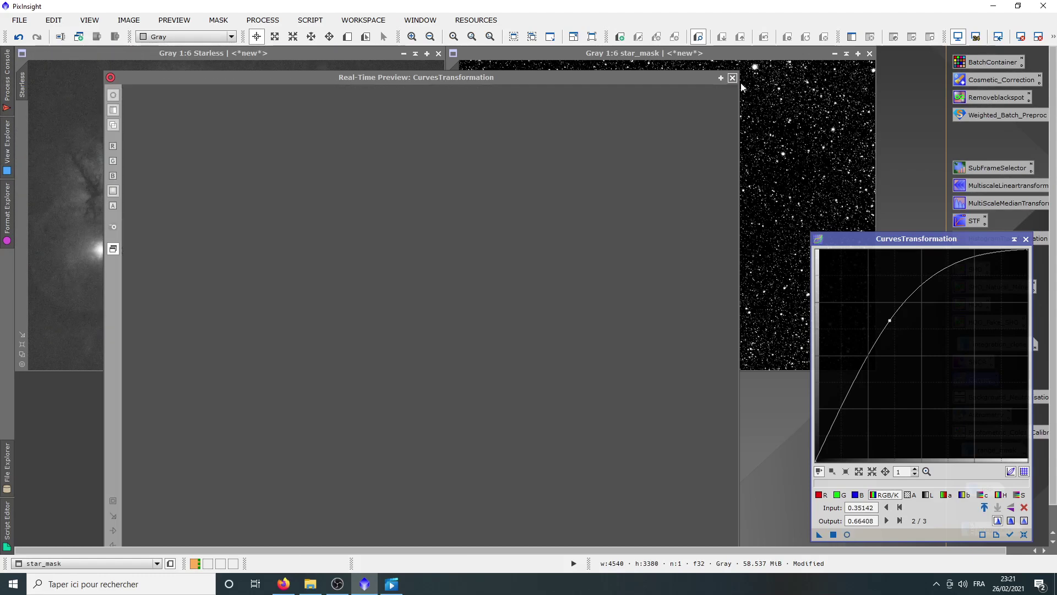
pyautogui.click(1026, 239)
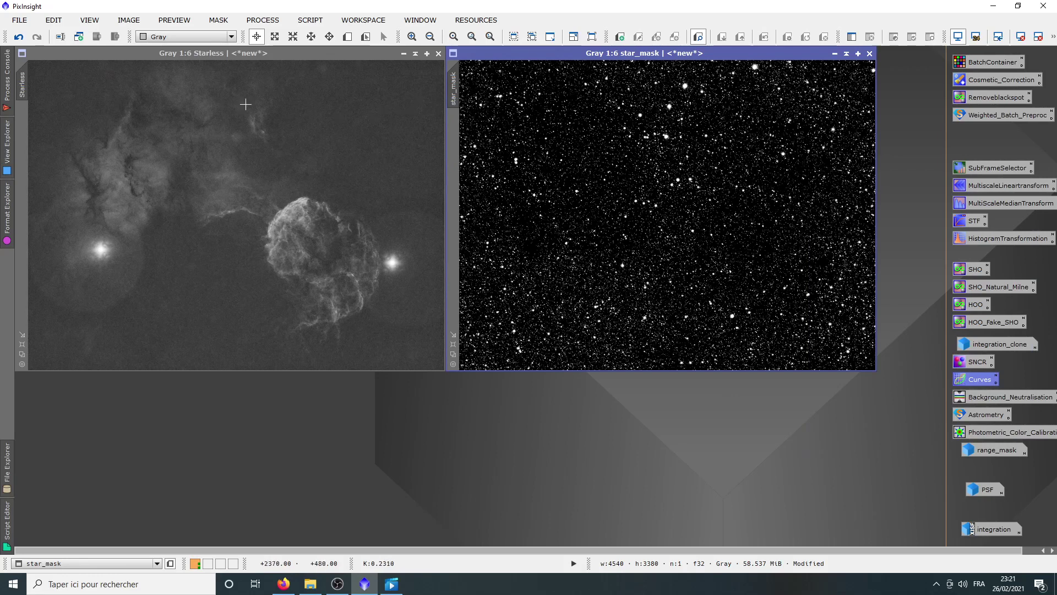
pyautogui.click(18, 37)
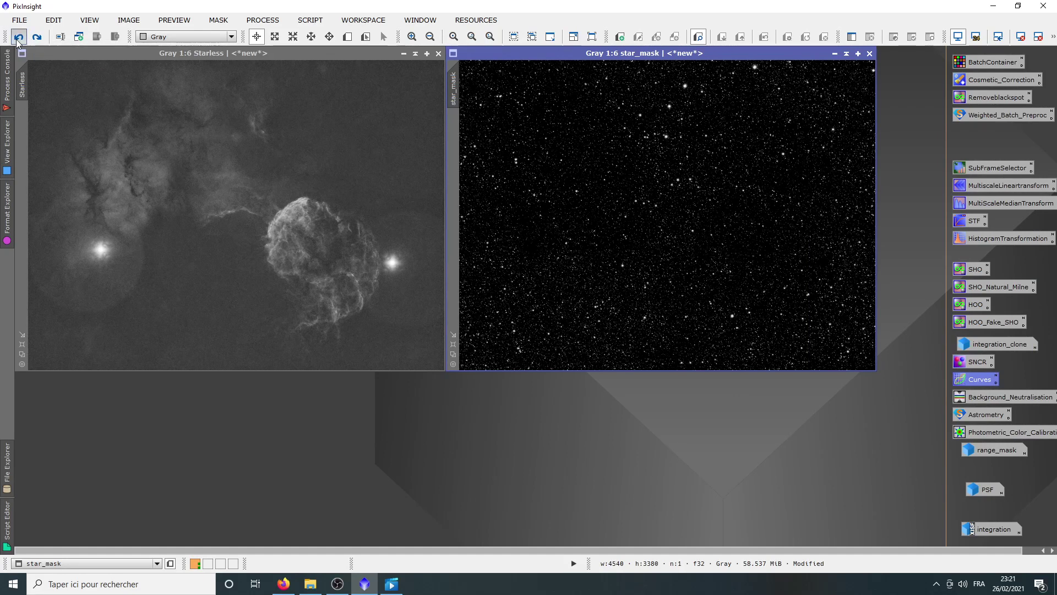
pyautogui.click(36, 37)
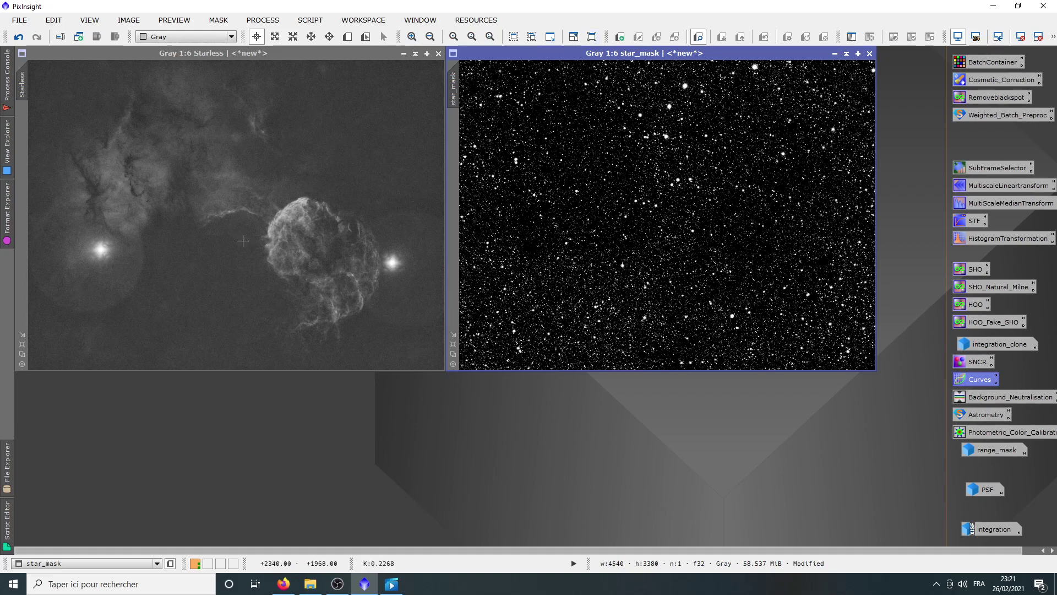
# Step: Undo the renaming and the star removal on the Starless image
pyautogui.click(249, 160)
pyautogui.click(20, 37)
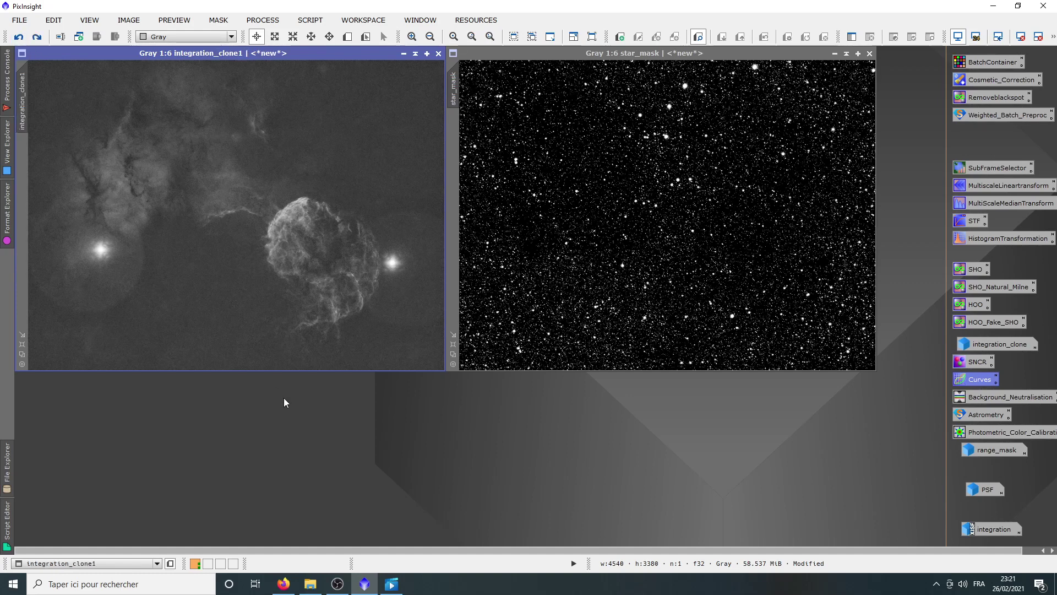
pyautogui.click(19, 36)
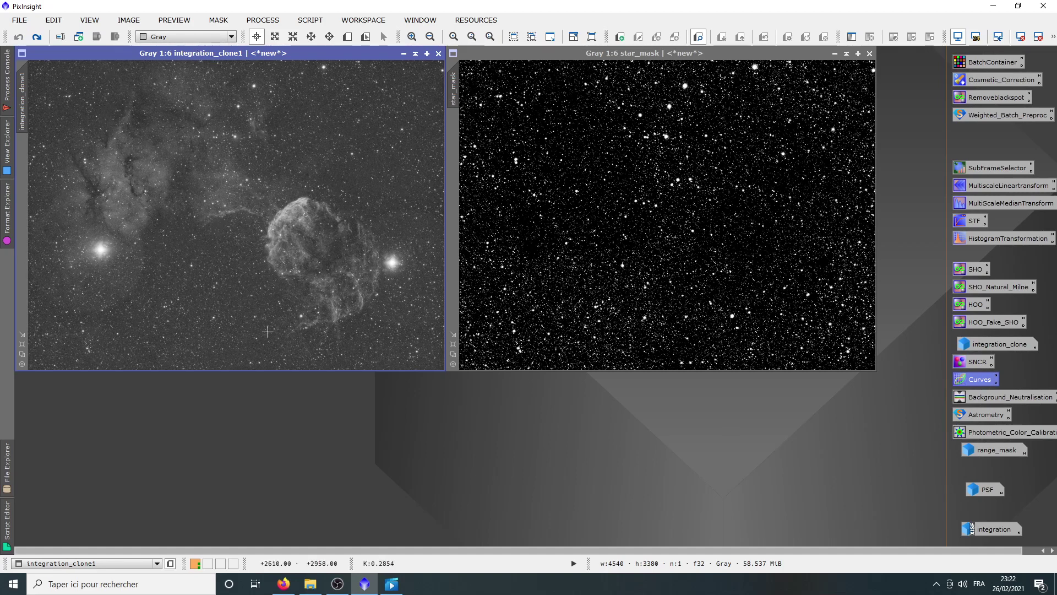
# Step: Generate a range mask from integration_clone1 with RangeSelection, fine-tuning the lower limit in the real-time preview
pyautogui.click(266, 21)
pyautogui.moveTo(437, 14)
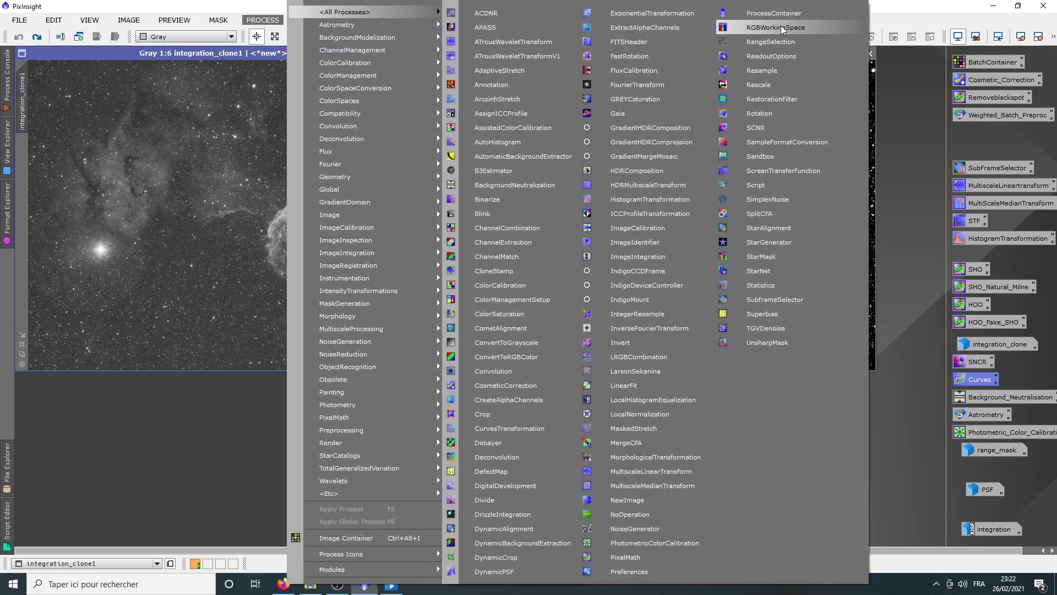
pyautogui.click(750, 41)
pyautogui.moveTo(783, 208); pyautogui.dragTo(712, 326)
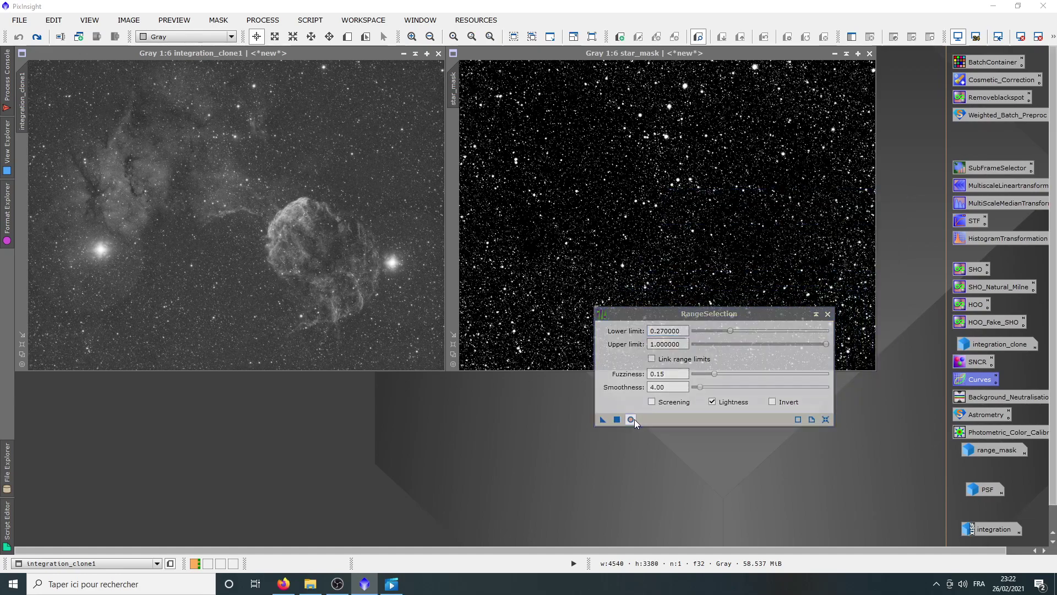
pyautogui.click(632, 419)
pyautogui.moveTo(520, 79); pyautogui.dragTo(429, 55)
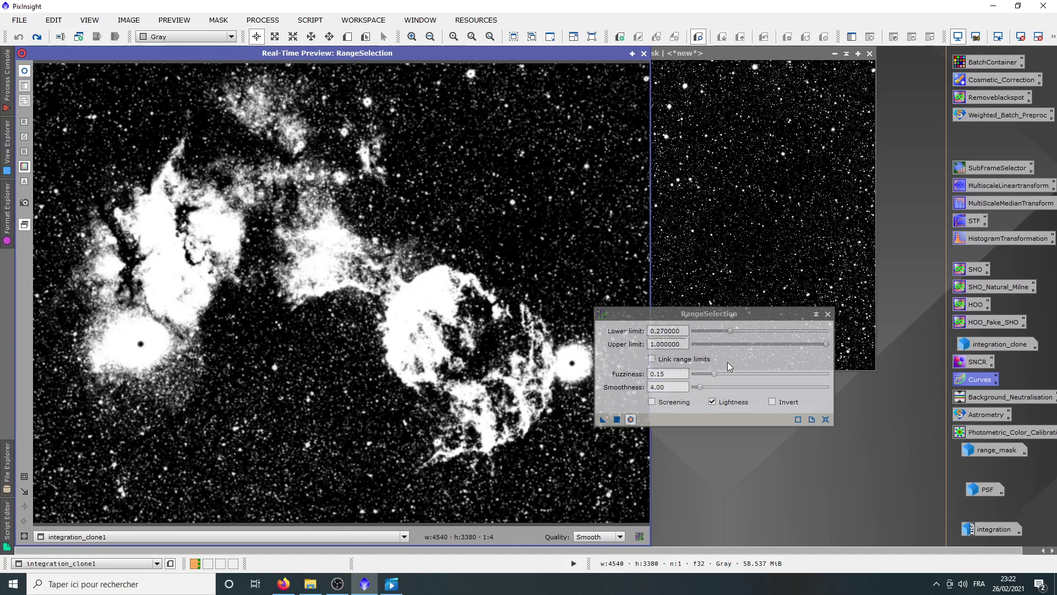
pyautogui.moveTo(733, 332)
pyautogui.mouseDown()
pyautogui.moveTo(716, 331)
pyautogui.moveTo(731, 332)
pyautogui.mouseUp()
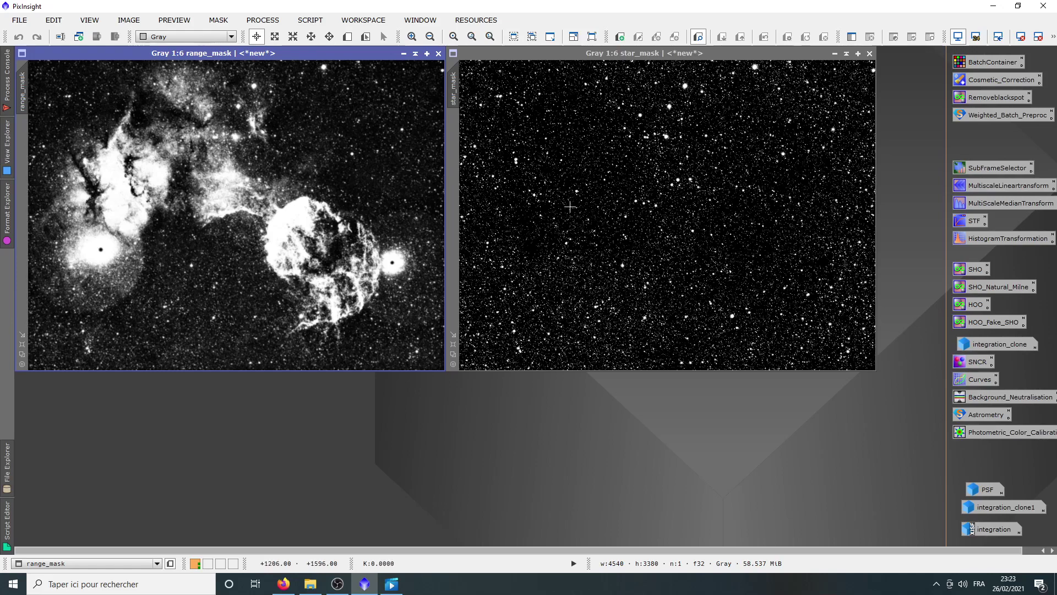
# Step: Compare the stars in star_mask with the stars and nebulosity in range_mask at close range
pyautogui.scroll(7, 655, 219)
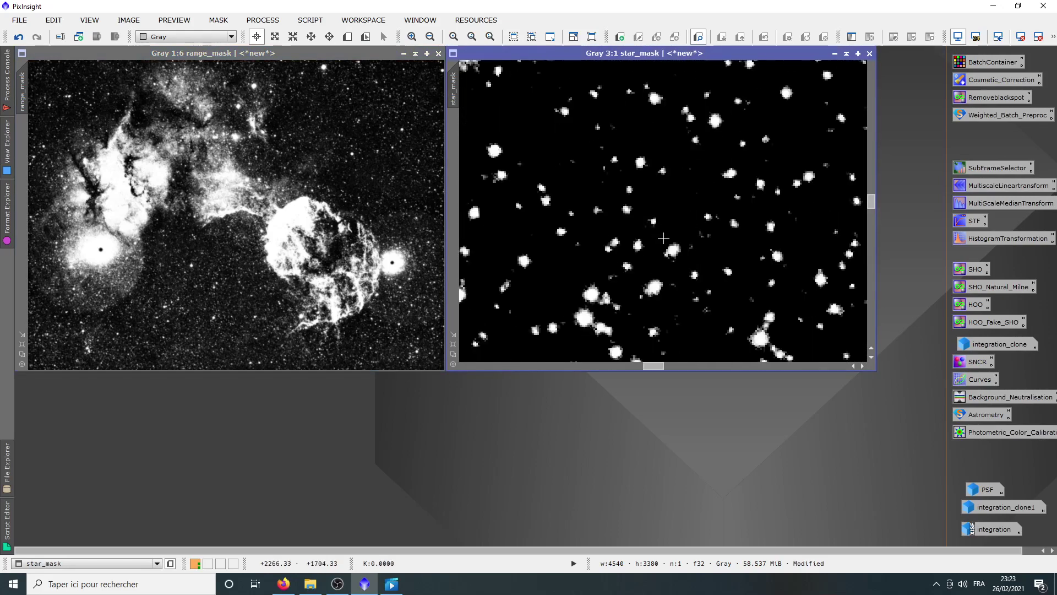
pyautogui.scroll(4, 151, 203)
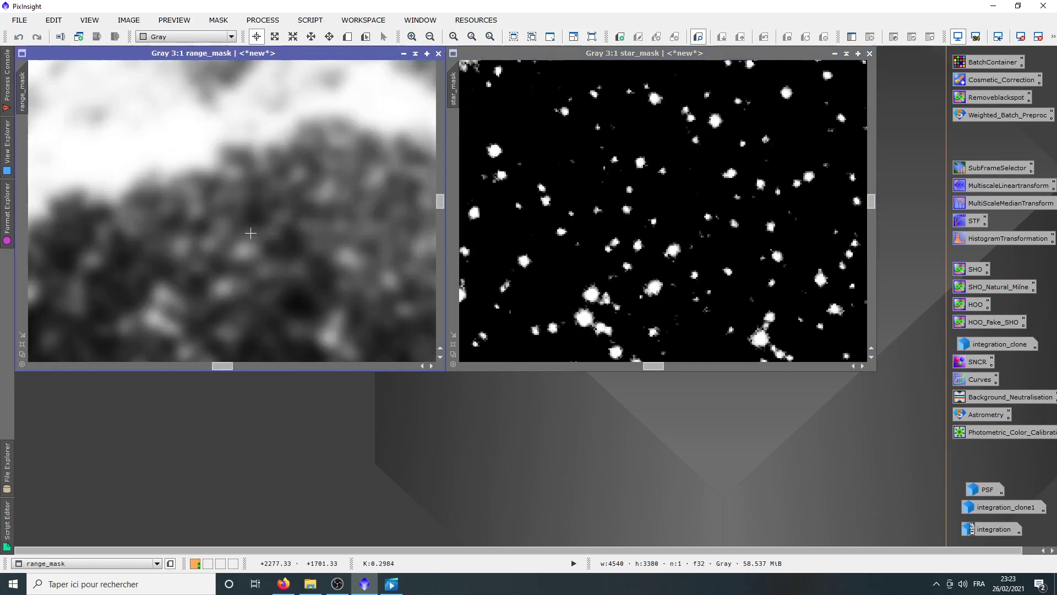
pyautogui.scroll(-3, 299, 225)
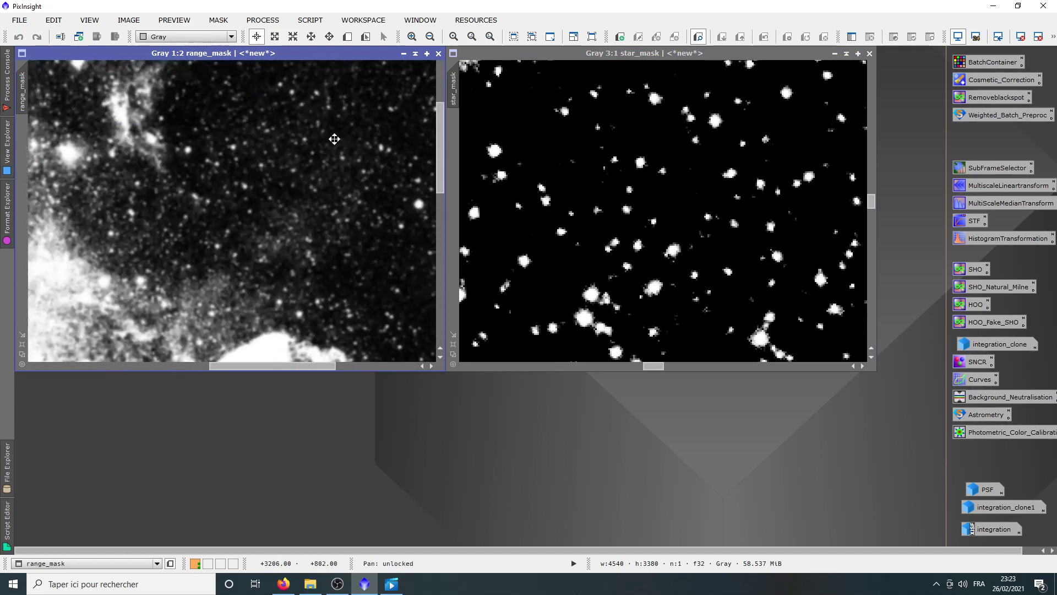
pyautogui.scroll(2, 345, 219)
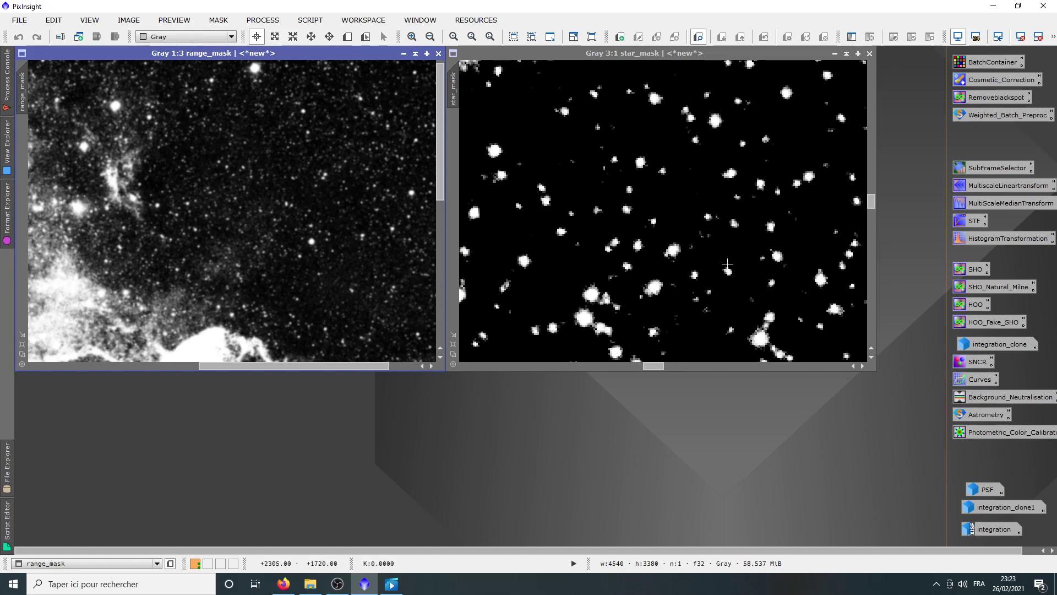
pyautogui.scroll(-7, 728, 263)
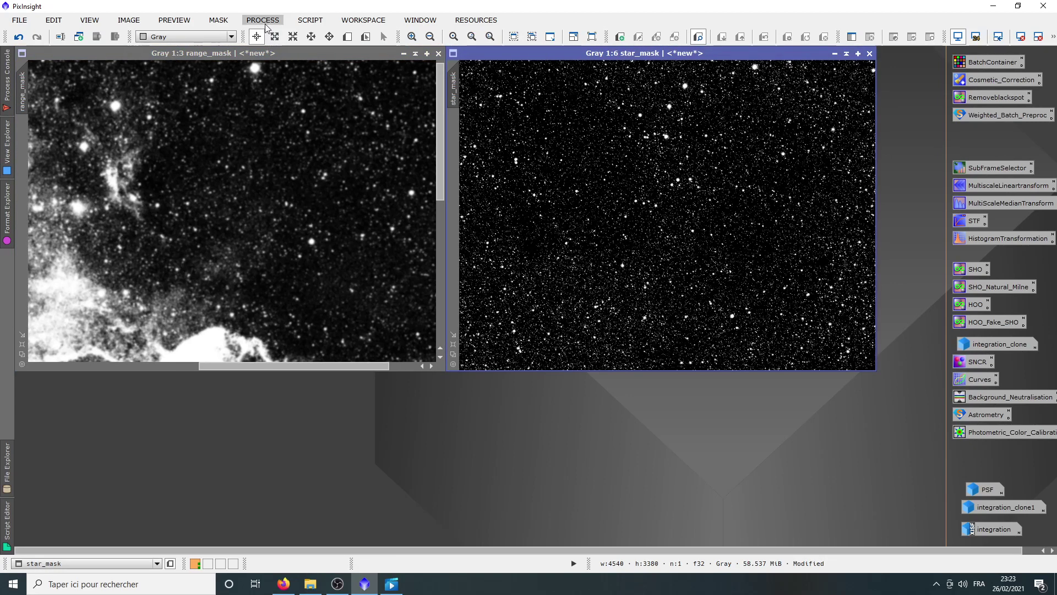
# Step: Blur star_mask by applying Convolution twice with StdDev 2.00 and Shape 2.00, and close the process
pyautogui.click(264, 21)
pyautogui.moveTo(419, 13)
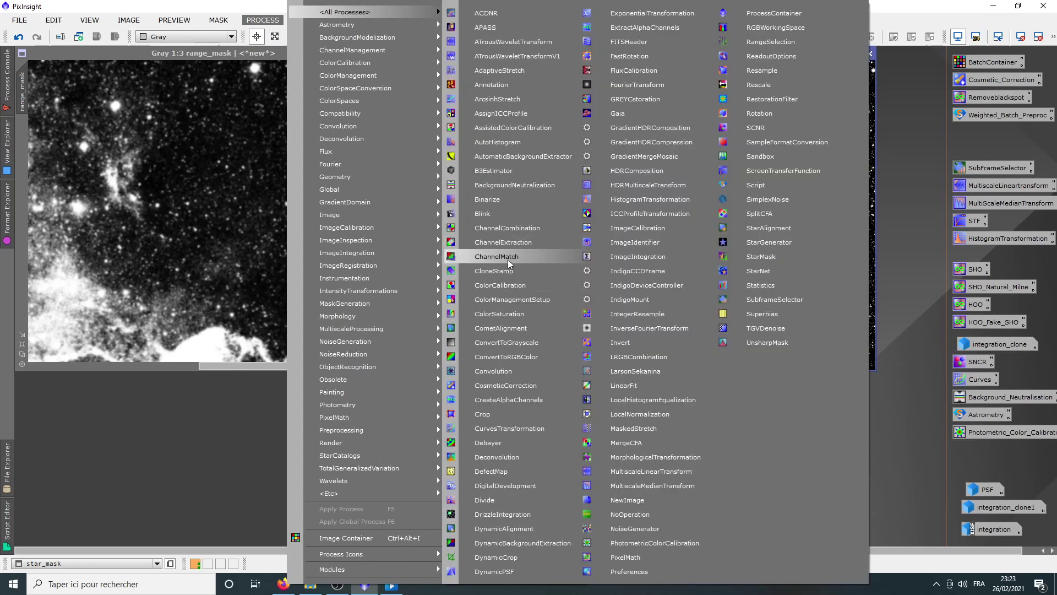
pyautogui.click(498, 373)
pyautogui.moveTo(448, 244); pyautogui.dragTo(223, 192)
pyautogui.scroll(6, 648, 259)
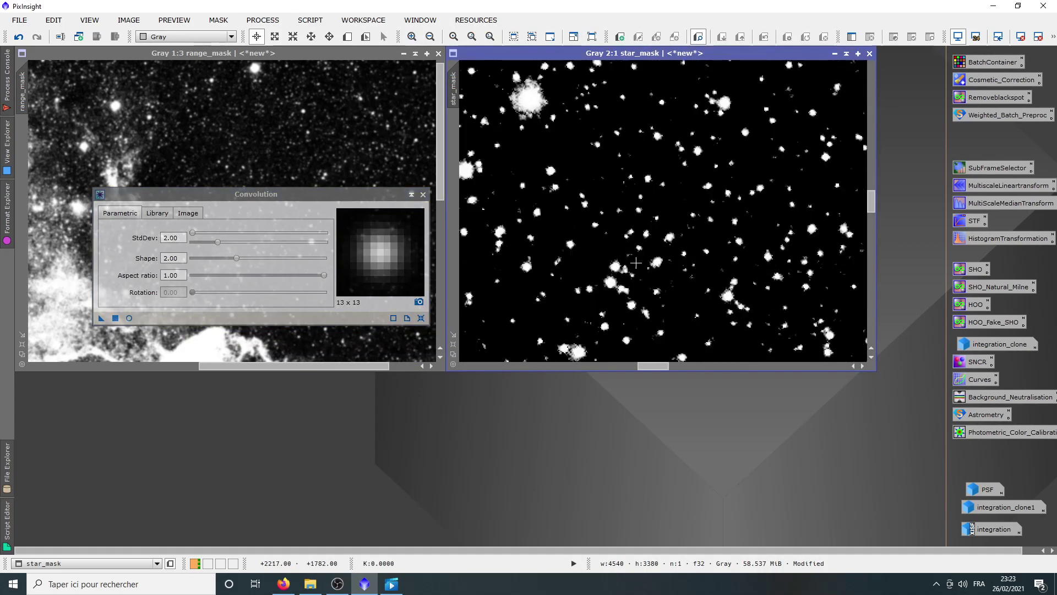
pyautogui.click(101, 317)
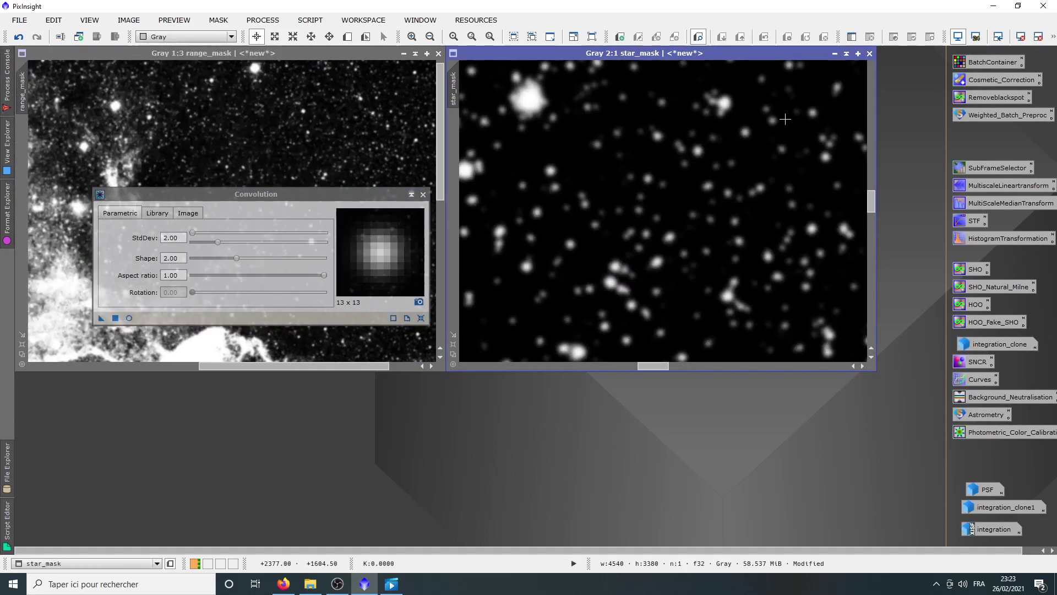
pyautogui.click(103, 319)
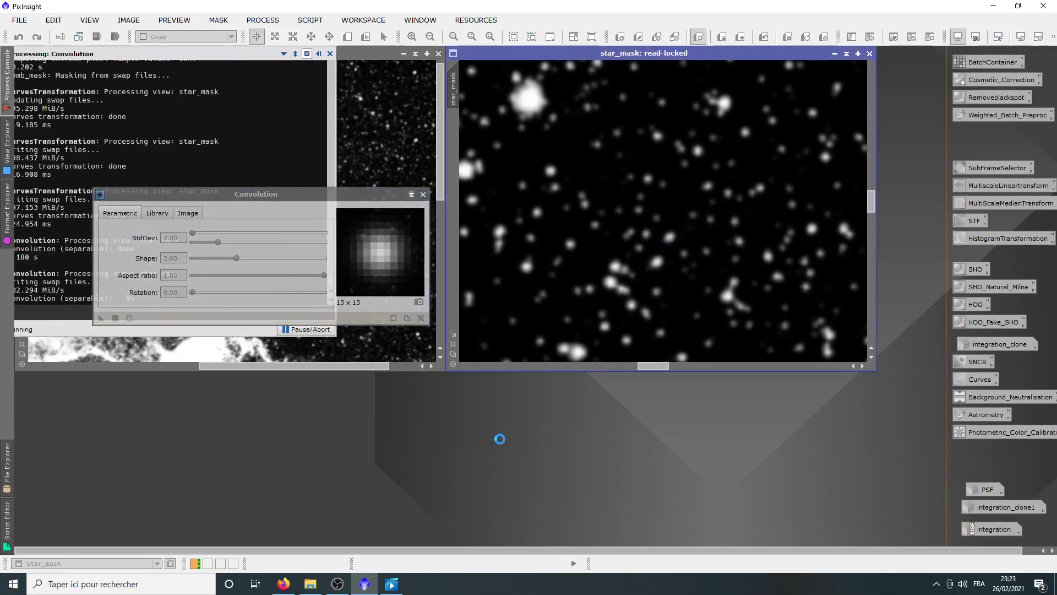
pyautogui.click(423, 194)
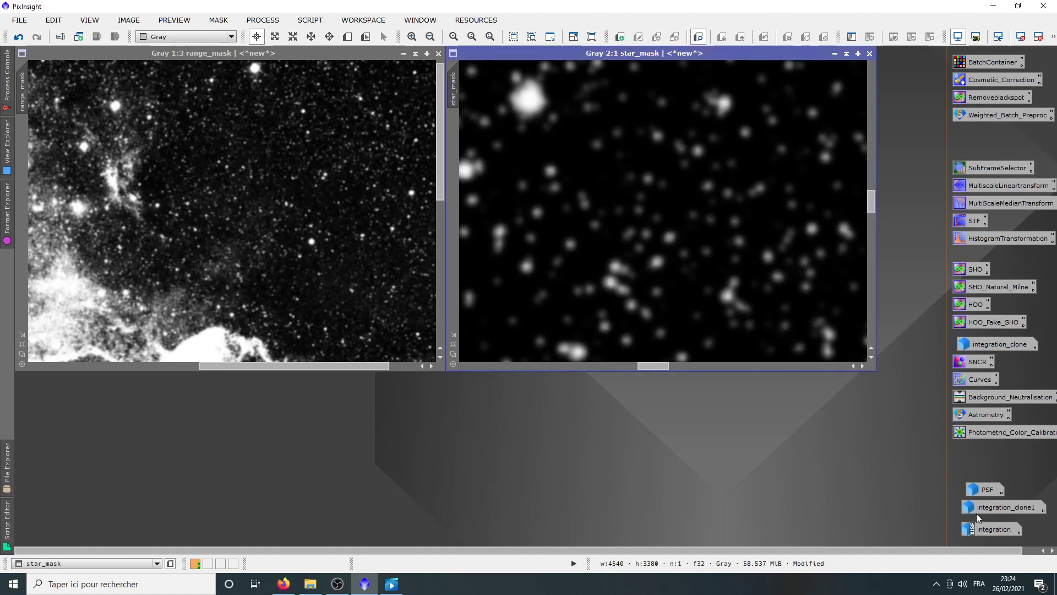
# Step: Try out a brightening curve on star_mask in the CurvesTransformation real-time preview, starting from a reset curve, and close both without applying it
pyautogui.doubleClick(976, 378)
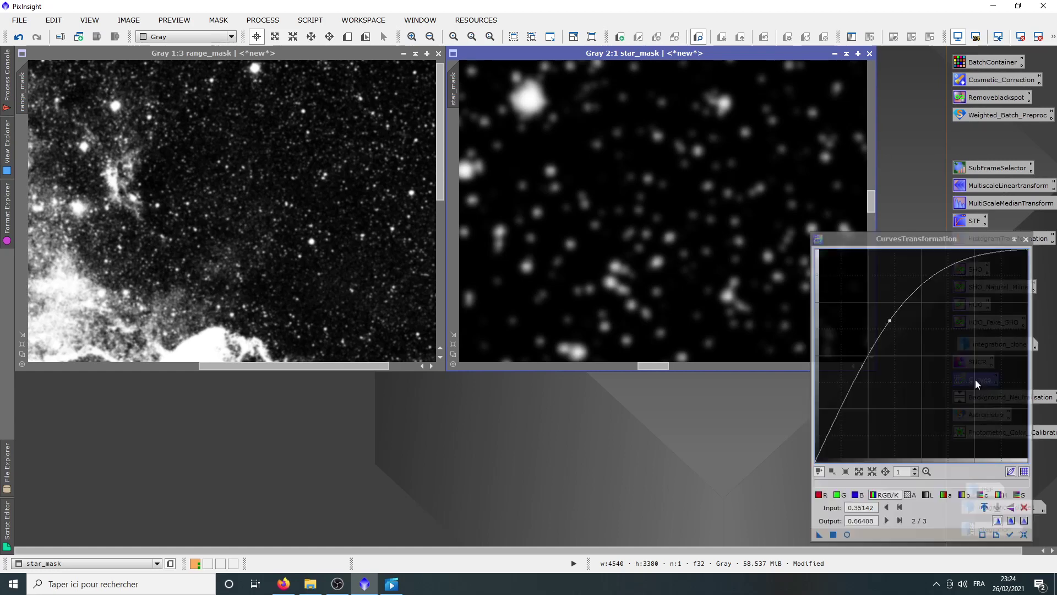
pyautogui.click(1023, 535)
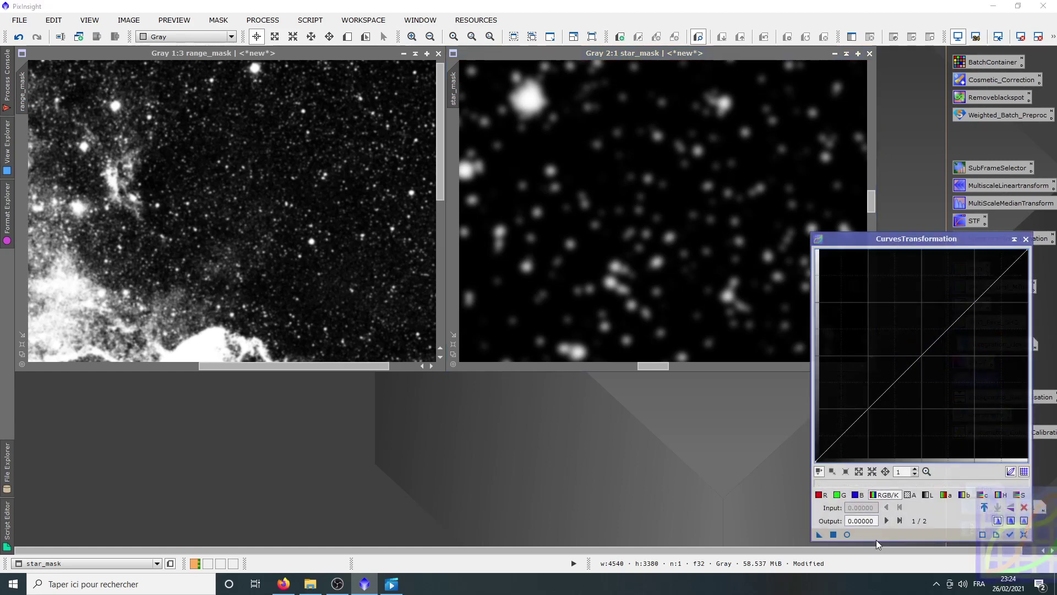
pyautogui.click(847, 534)
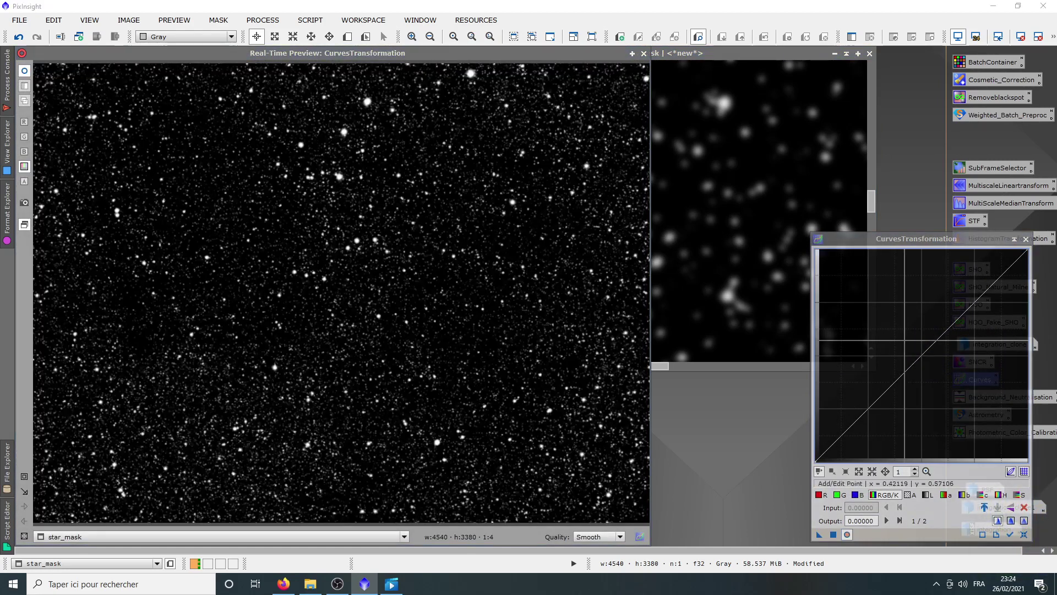
pyautogui.moveTo(898, 379); pyautogui.dragTo(897, 335)
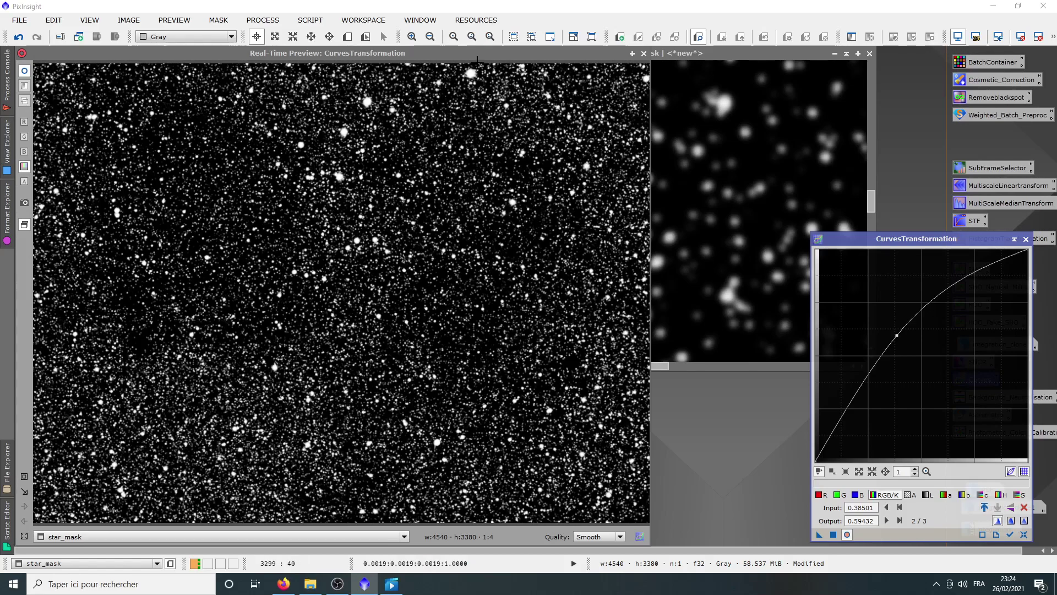
pyautogui.doubleClick(474, 55)
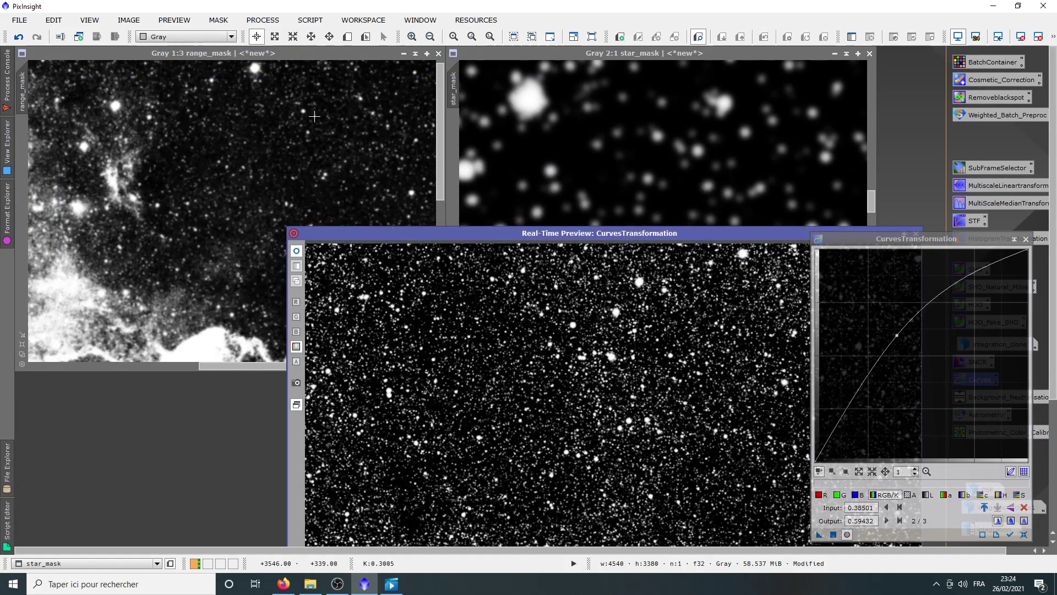
pyautogui.moveTo(542, 233); pyautogui.dragTo(582, 159)
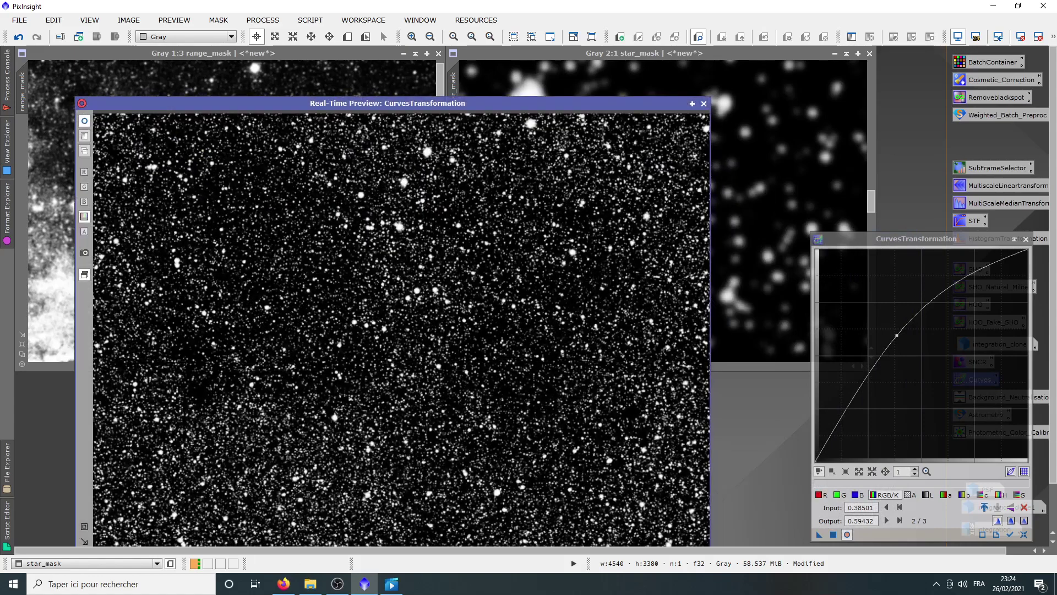
pyautogui.click(1025, 241)
pyautogui.click(703, 104)
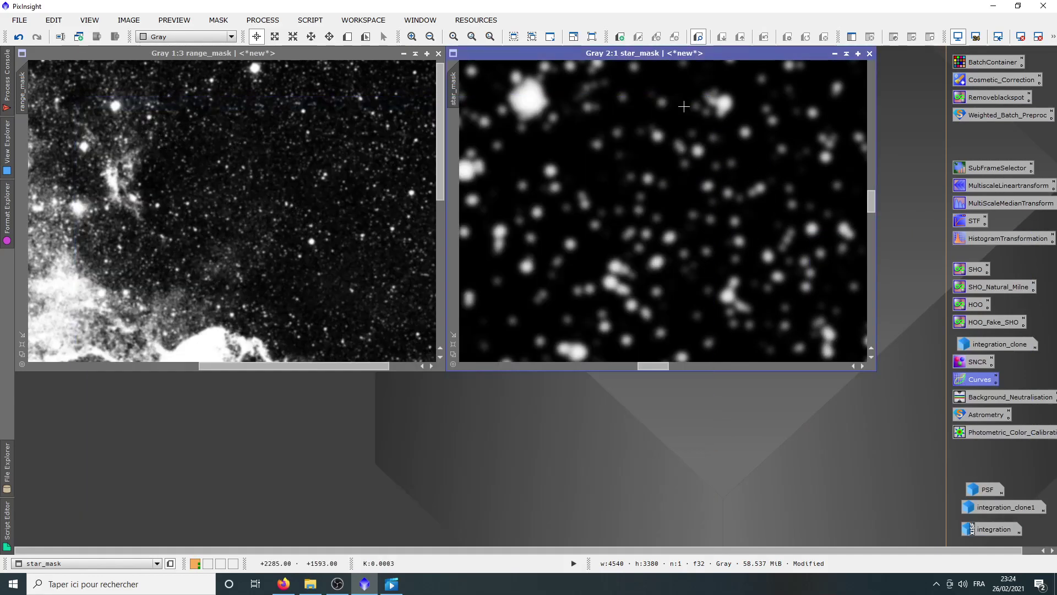
# Step: Combine range_mask and star_mask with PixelMath into a new image named comb_mask
pyautogui.scroll(-6, 587, 239)
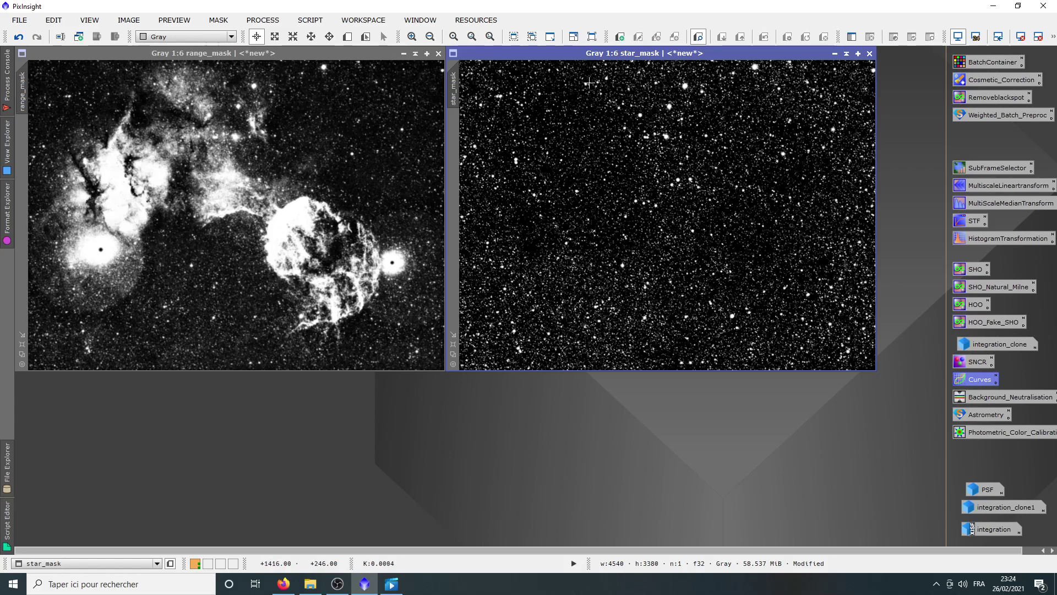
pyautogui.click(258, 22)
pyautogui.moveTo(340, 18)
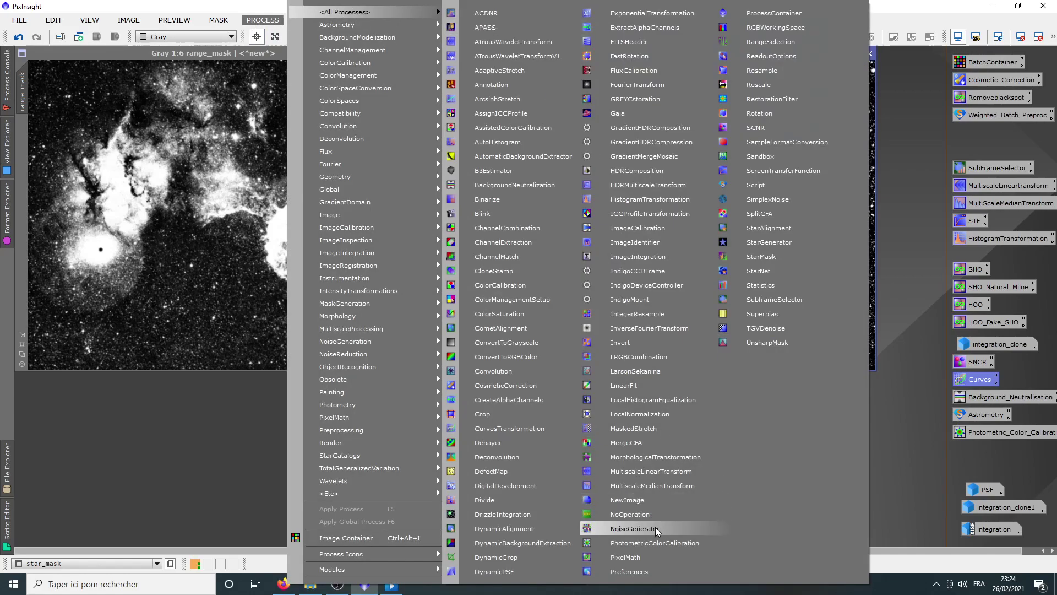
pyautogui.click(638, 557)
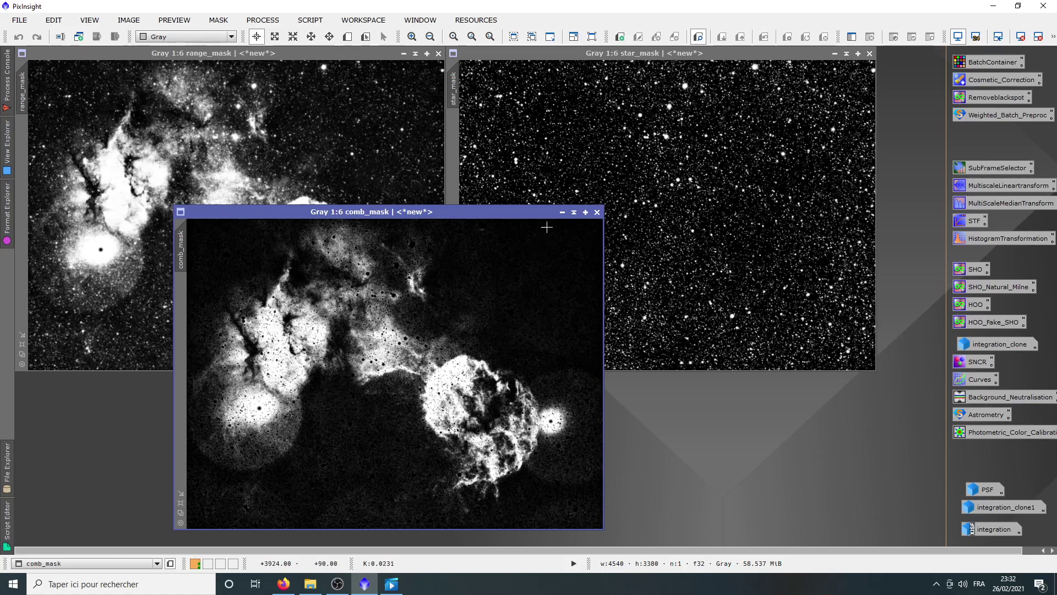
# Step: Minimize the range_mask and star_mask images, and have comb_mask and the original integration image open
pyautogui.moveTo(557, 210); pyautogui.dragTo(559, 209)
pyautogui.click(562, 211)
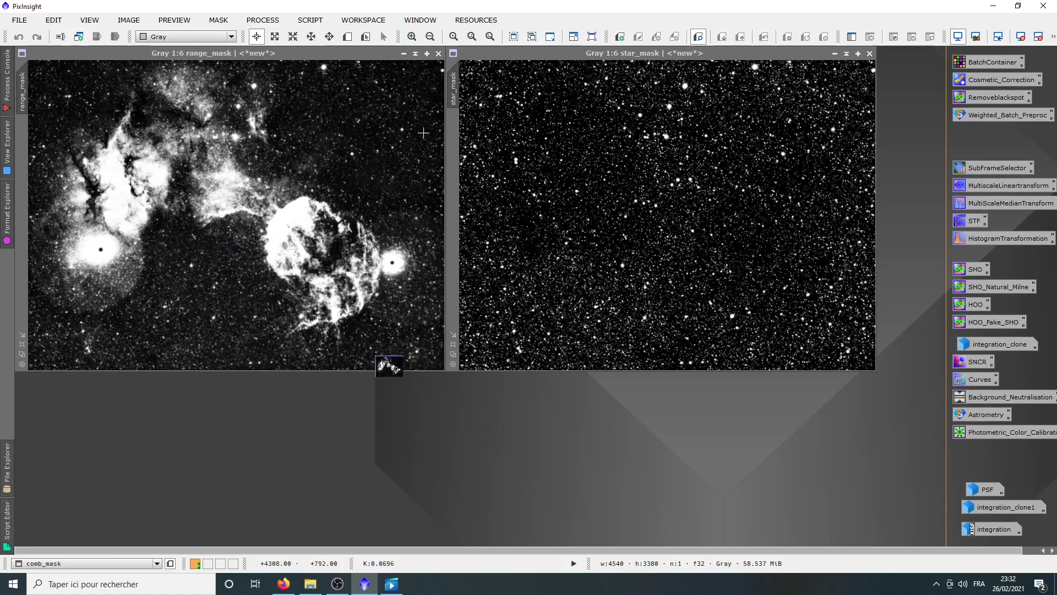
pyautogui.click(404, 54)
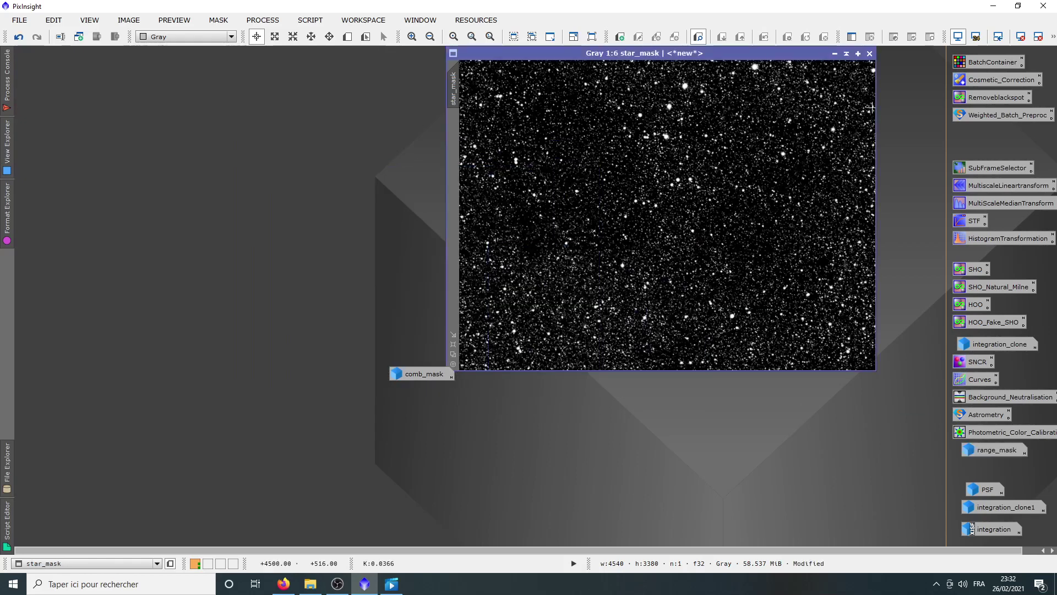
pyautogui.click(835, 54)
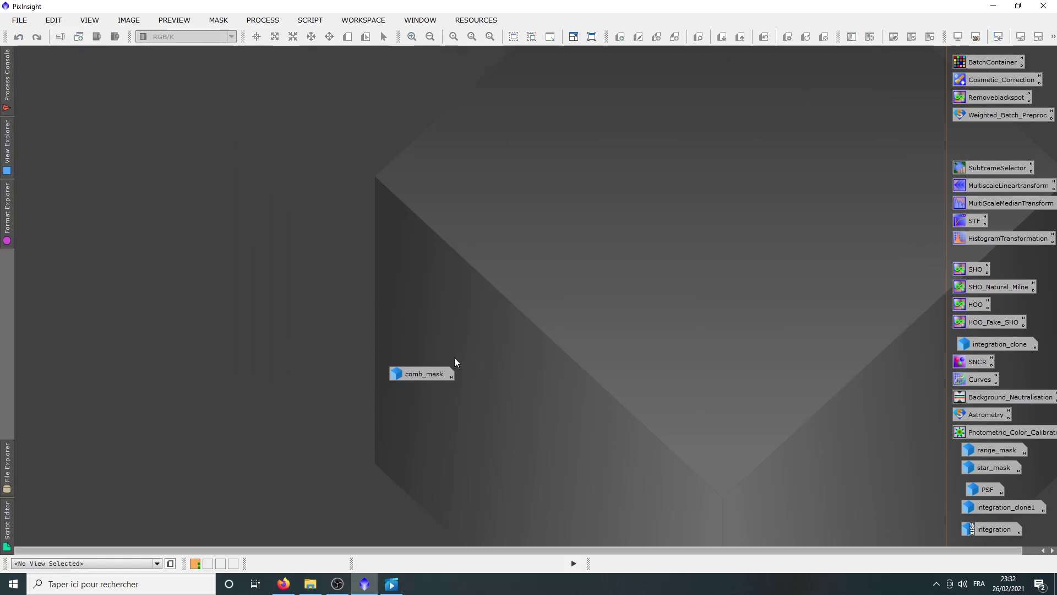
pyautogui.doubleClick(427, 372)
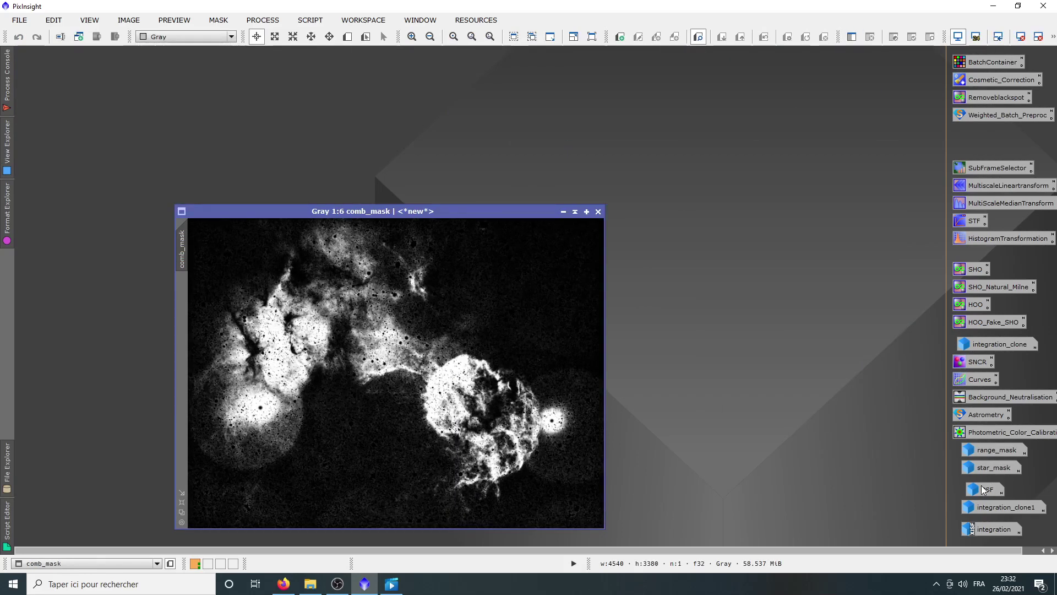
pyautogui.doubleClick(991, 530)
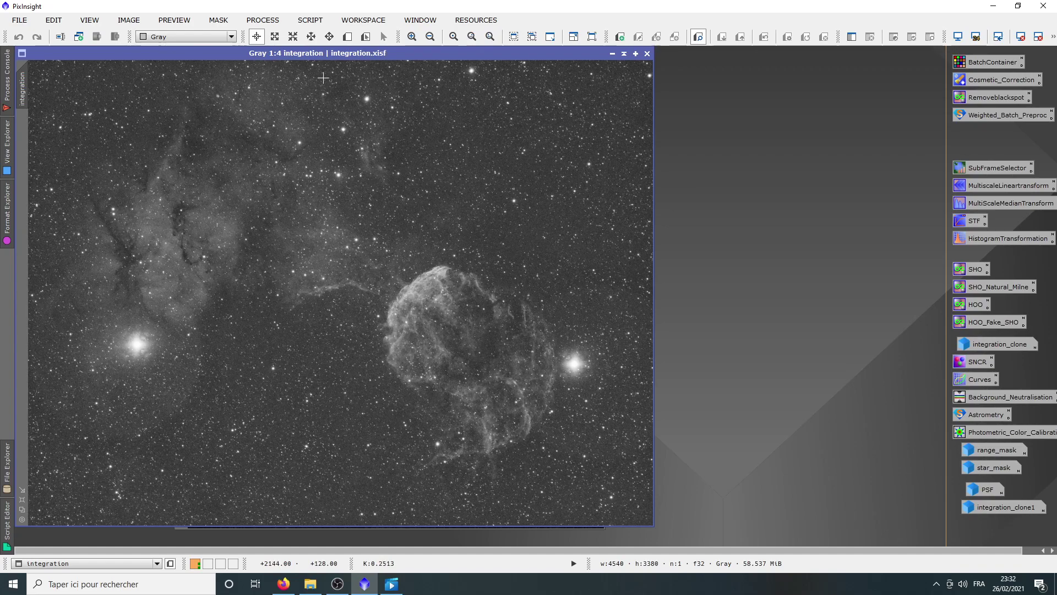
# Step: Start DynamicPSF on the integration image and sample five medium-bright, isolated stars near the image center at high magnification
pyautogui.click(263, 20)
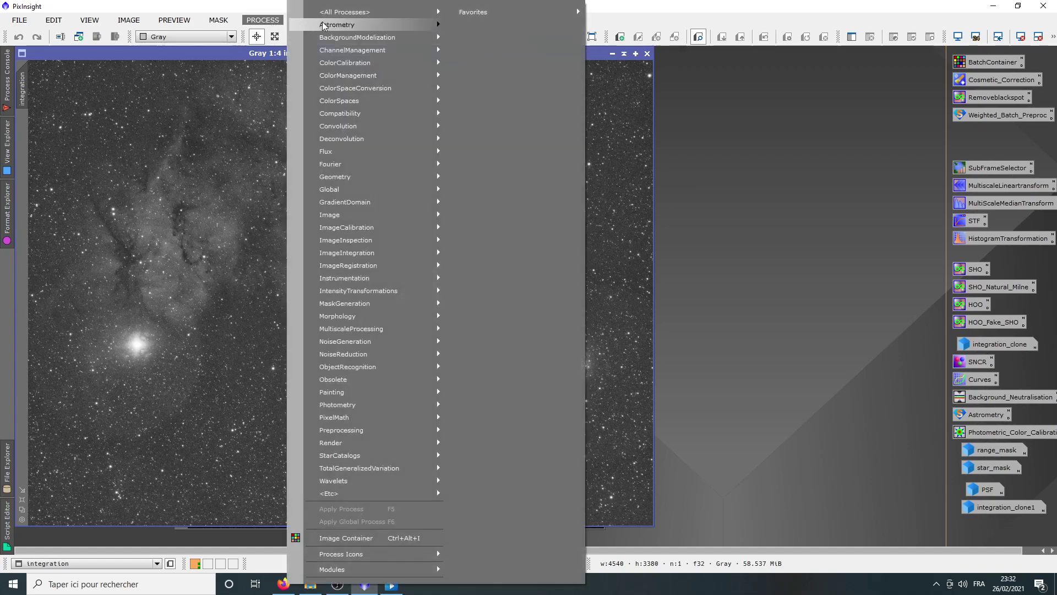
pyautogui.moveTo(430, 12)
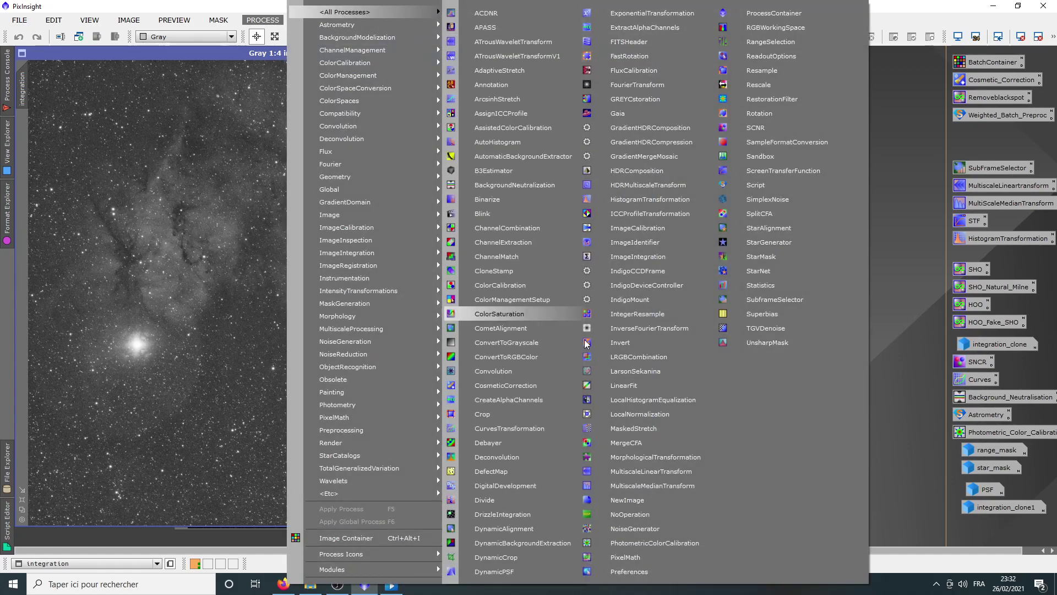
pyautogui.click(495, 571)
pyautogui.moveTo(589, 52); pyautogui.dragTo(1055, 48)
pyautogui.scroll(6, 355, 298)
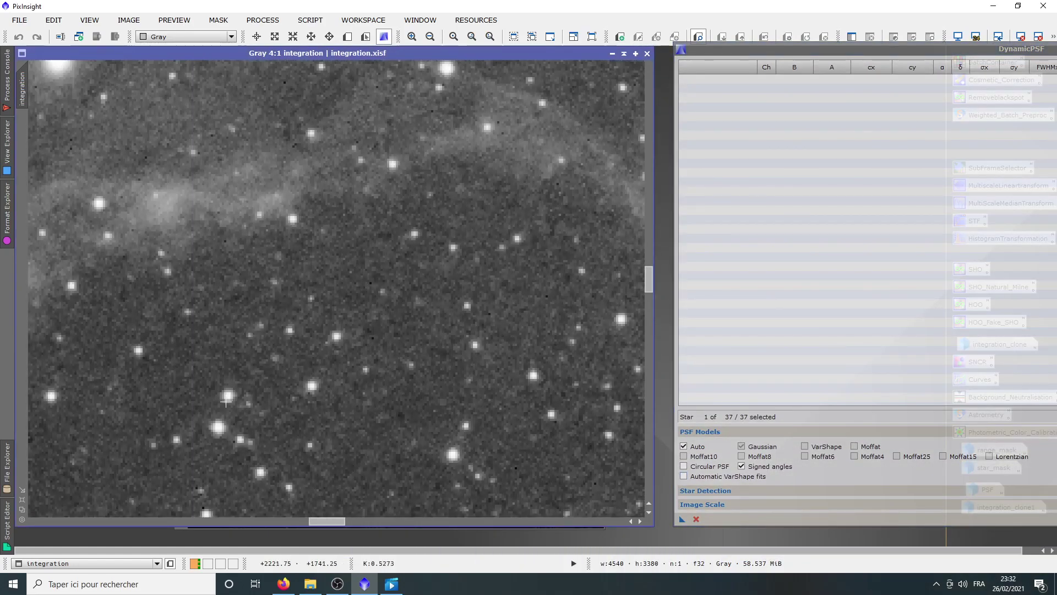
pyautogui.click(226, 401)
pyautogui.click(312, 383)
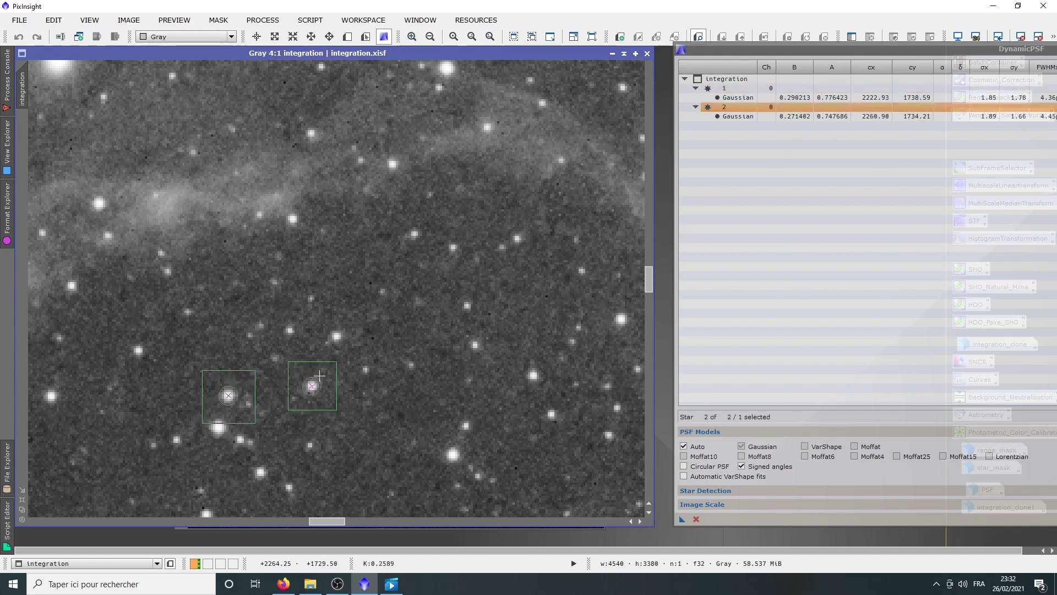
pyautogui.click(333, 334)
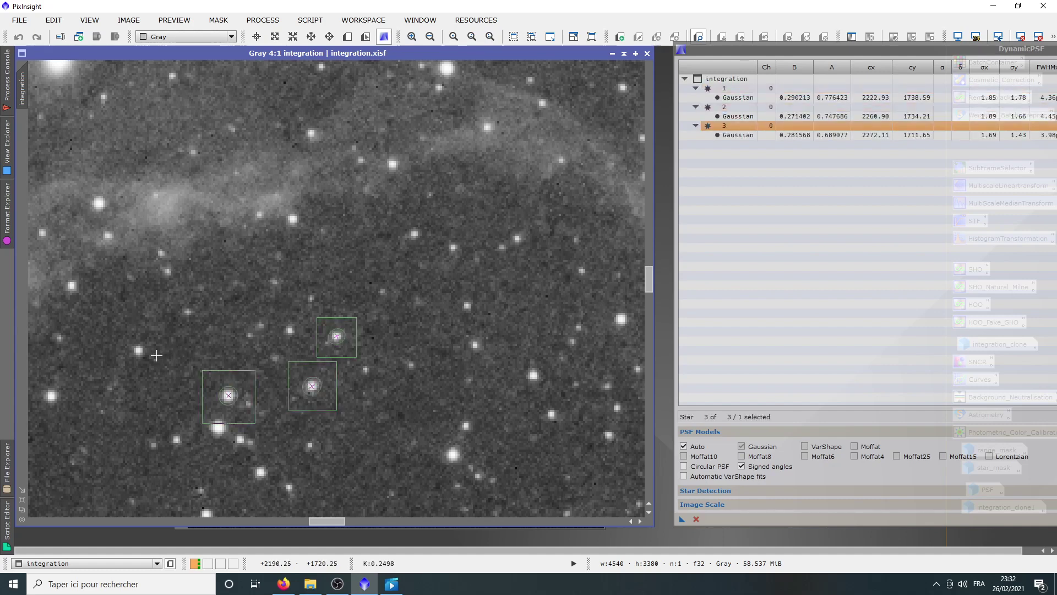
pyautogui.click(137, 350)
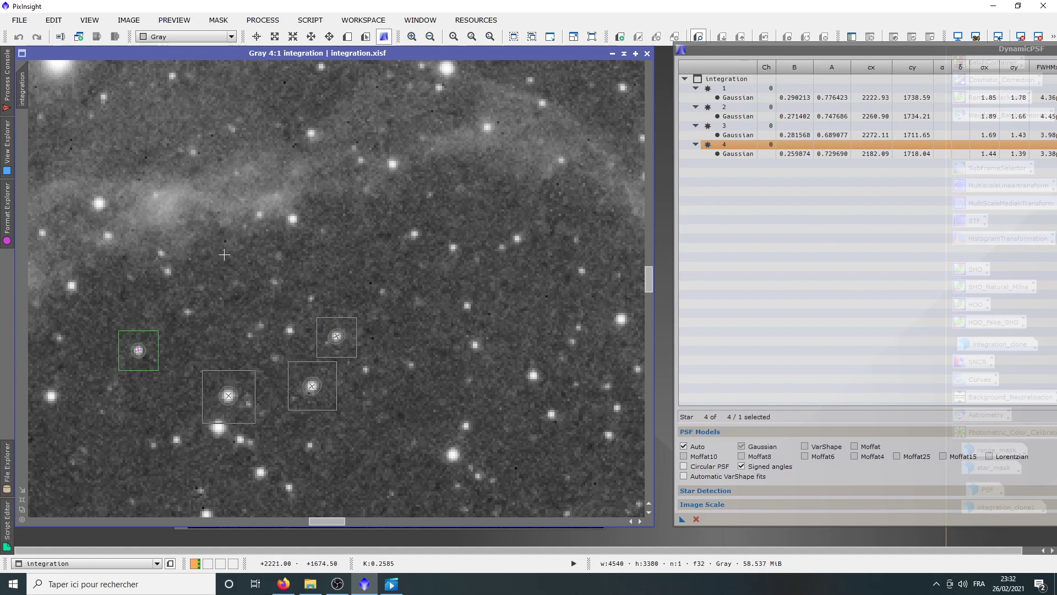
pyautogui.click(292, 220)
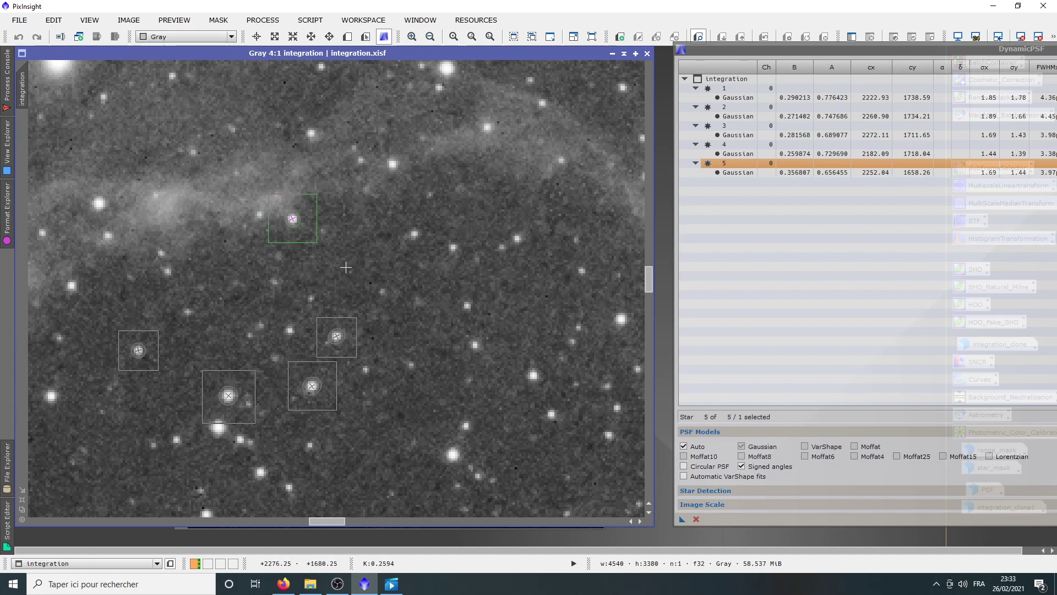
# Step: Add four brighter stars from the dark area below the first samples to the DynamicPSF list
pyautogui.scroll(-1, 345, 268)
pyautogui.moveTo(419, 167); pyautogui.dragTo(458, 129)
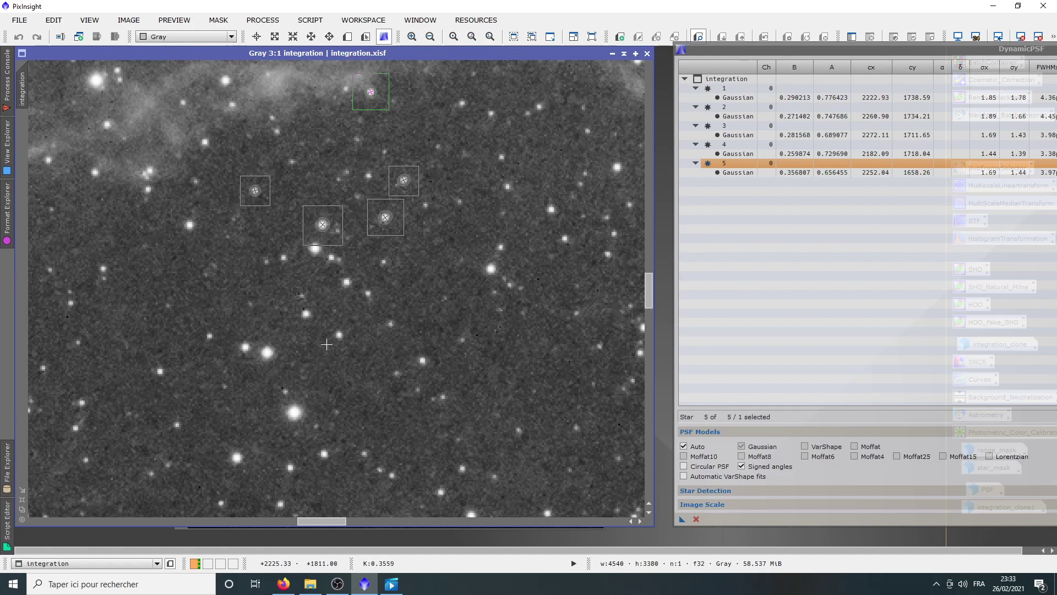
pyautogui.click(266, 358)
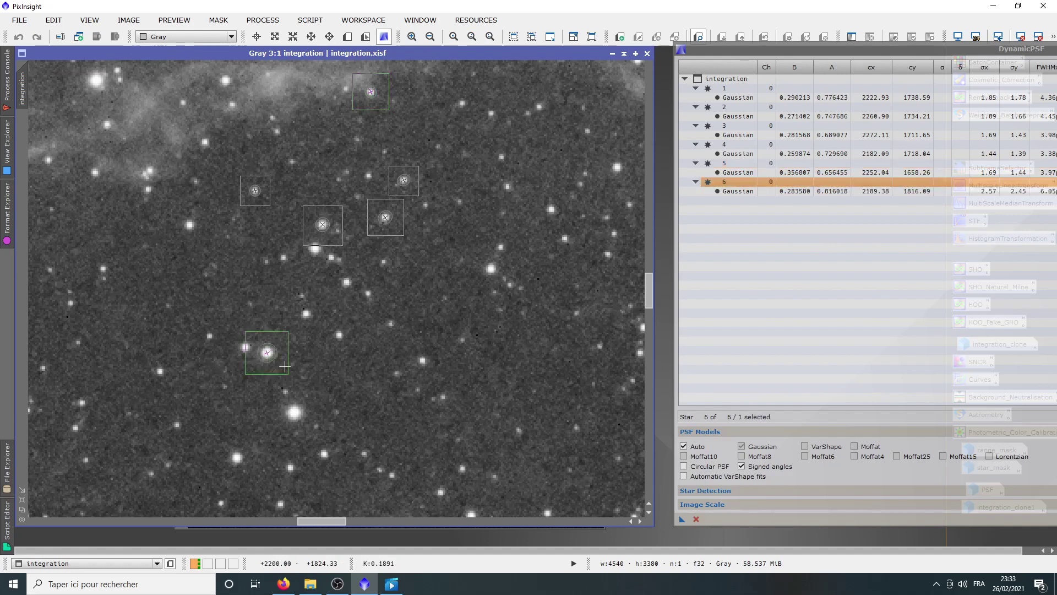
pyautogui.click(301, 417)
pyautogui.moveTo(519, 333); pyautogui.dragTo(301, 228)
pyautogui.moveTo(314, 313); pyautogui.dragTo(403, 284)
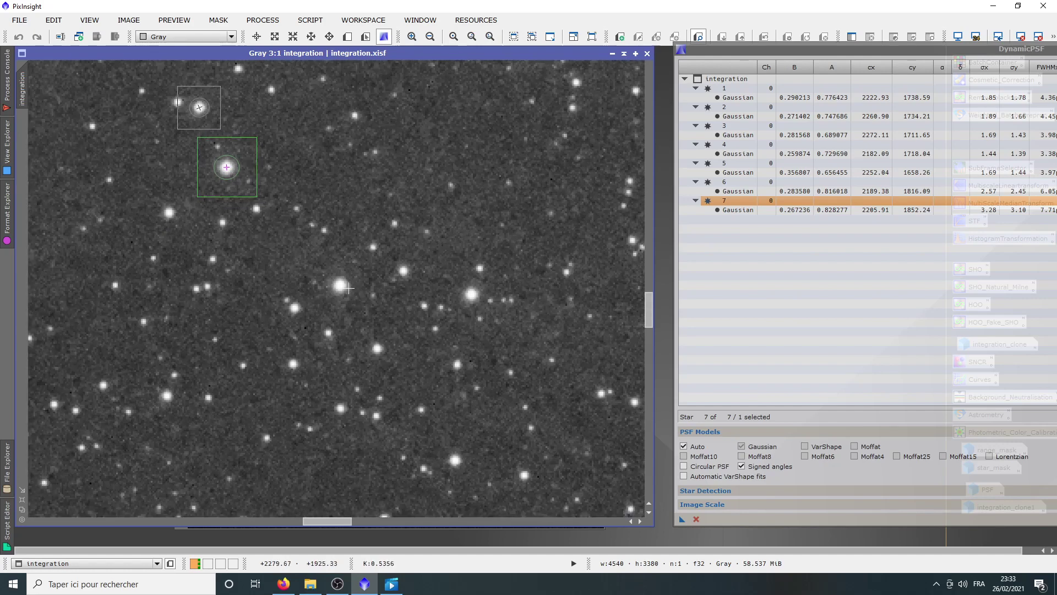
pyautogui.click(351, 288)
pyautogui.click(476, 300)
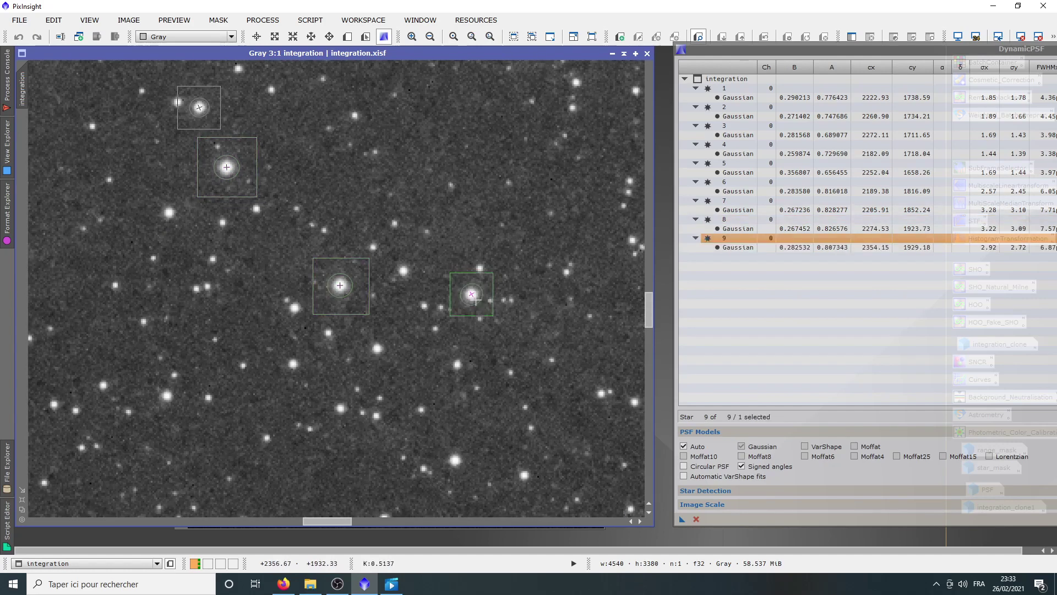
# Step: Add seven more isolated stars from the dark area above and beyond the earlier samples to the DynamicPSF list
pyautogui.moveTo(528, 190); pyautogui.dragTo(365, 314)
pyautogui.moveTo(366, 229); pyautogui.dragTo(352, 245)
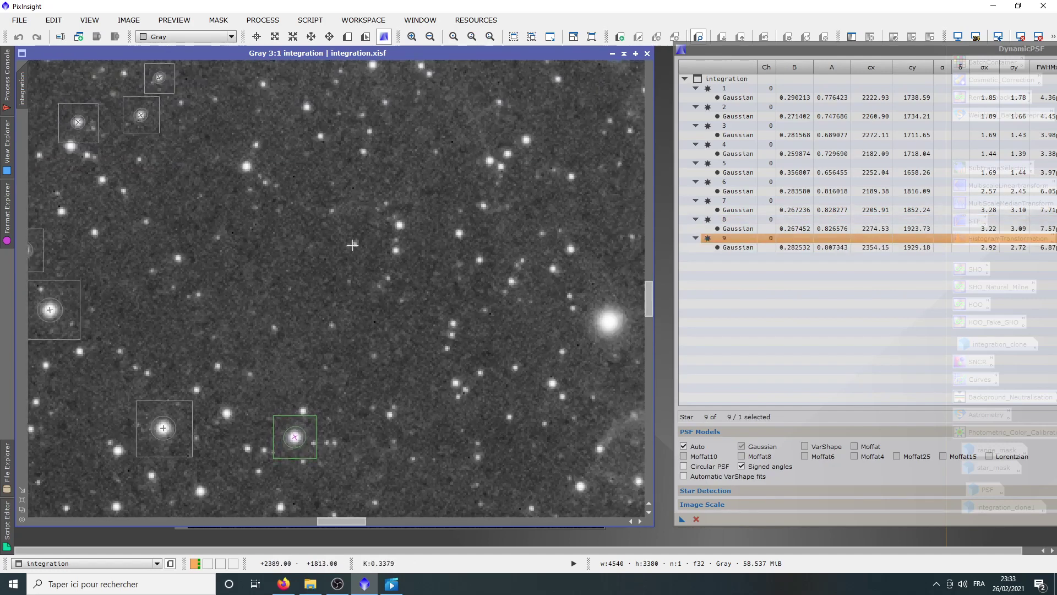
pyautogui.click(397, 223)
pyautogui.click(462, 236)
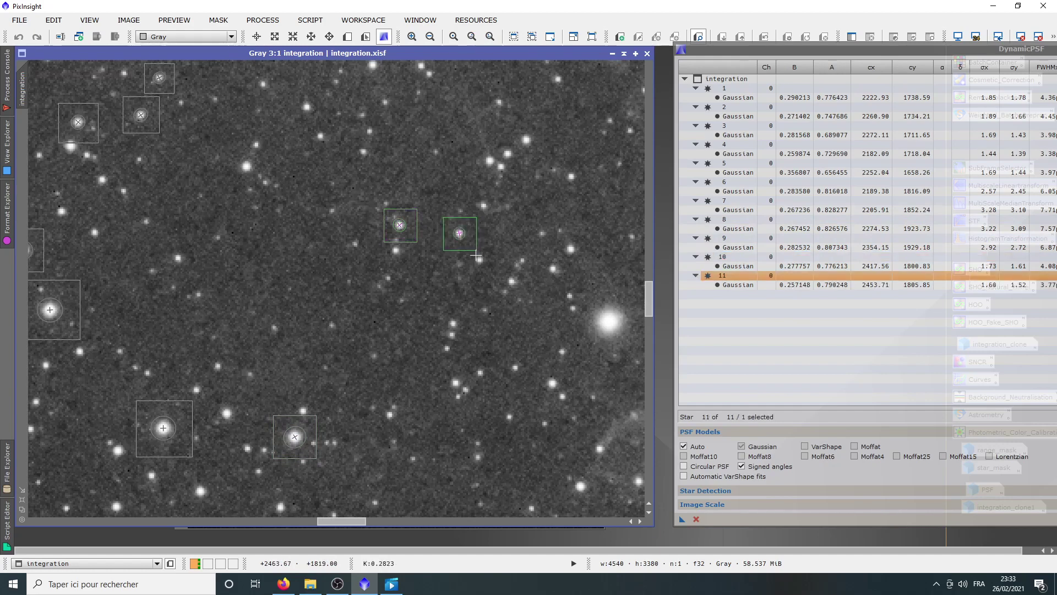
pyautogui.click(477, 257)
pyautogui.click(246, 167)
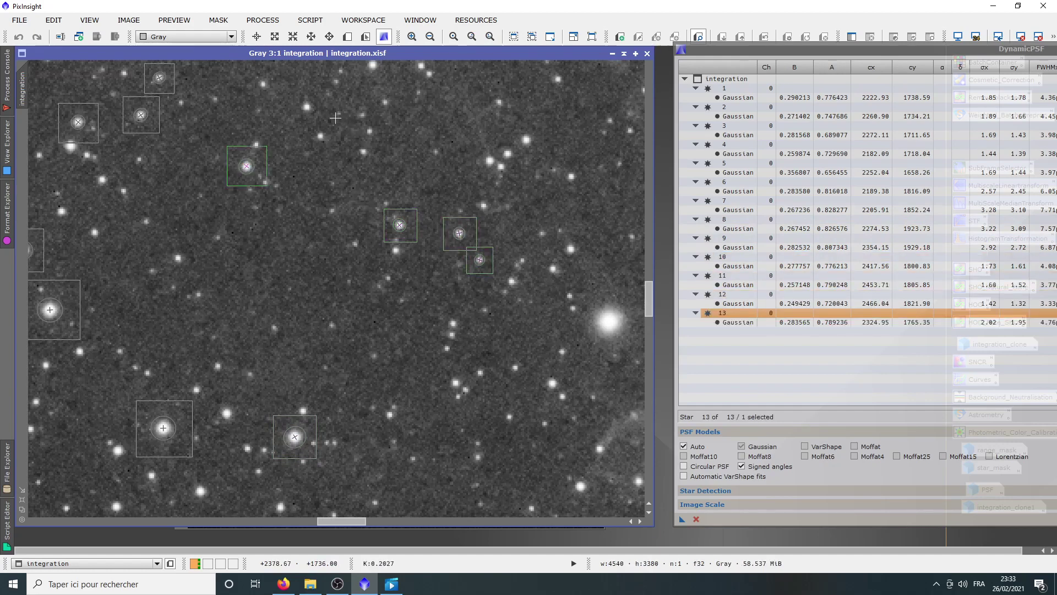
pyautogui.click(306, 108)
pyautogui.click(372, 65)
pyautogui.click(525, 140)
# Step: Sample three more stars in the dark sky just beside the nebula's lower edge with DynamicPSF
pyautogui.moveTo(524, 278); pyautogui.dragTo(313, 160)
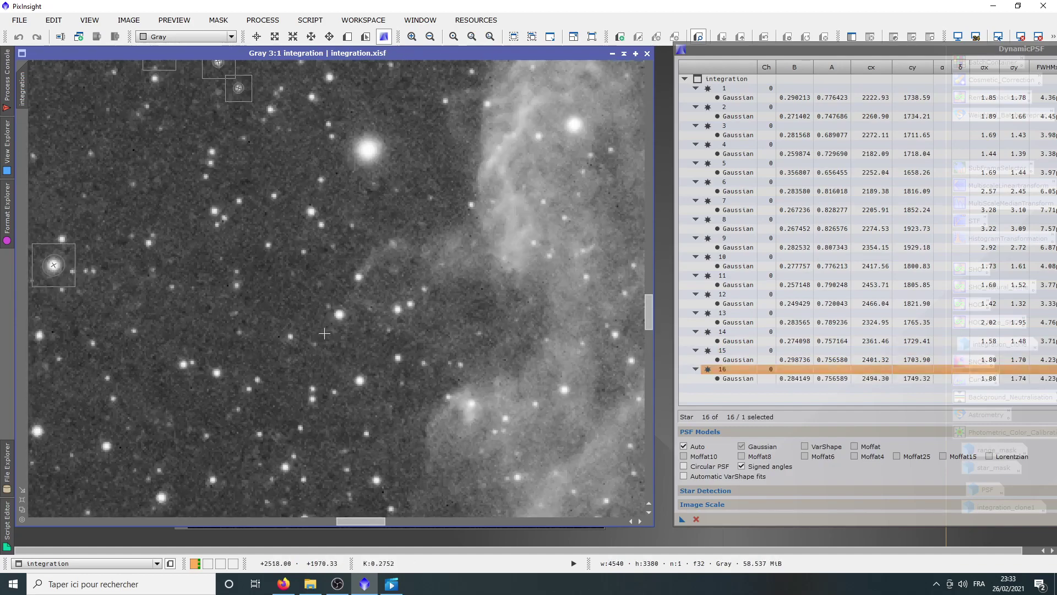
pyautogui.click(339, 315)
pyautogui.click(360, 381)
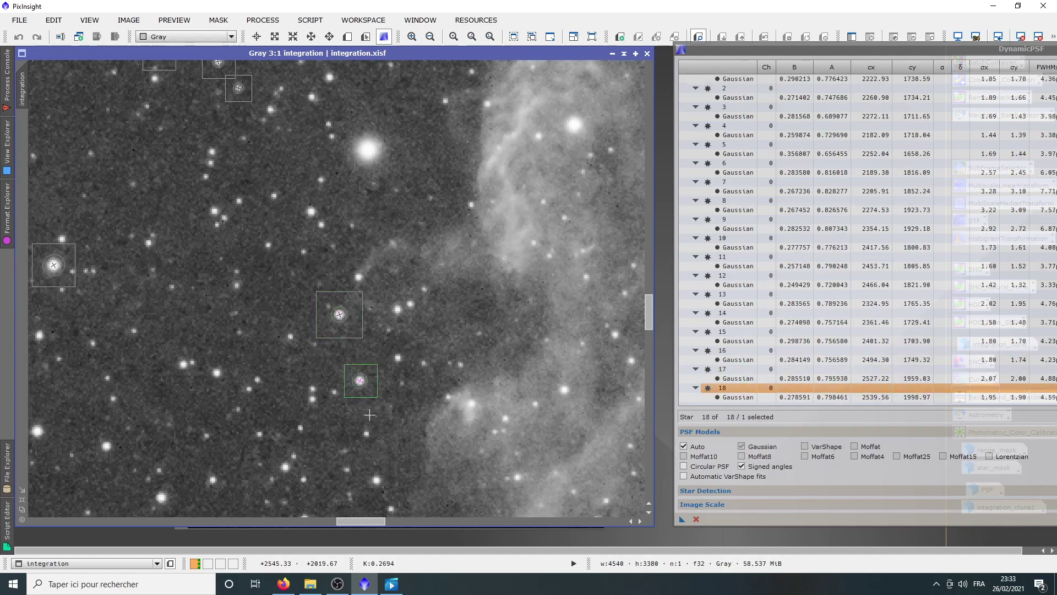
pyautogui.click(217, 373)
# Step: Add six more medium-bright stars from the dark field farther below the nebula to the DynamicPSF list
pyautogui.moveTo(217, 372); pyautogui.dragTo(438, 168)
pyautogui.click(366, 267)
pyautogui.click(311, 215)
pyautogui.moveTo(304, 281); pyautogui.dragTo(316, 288)
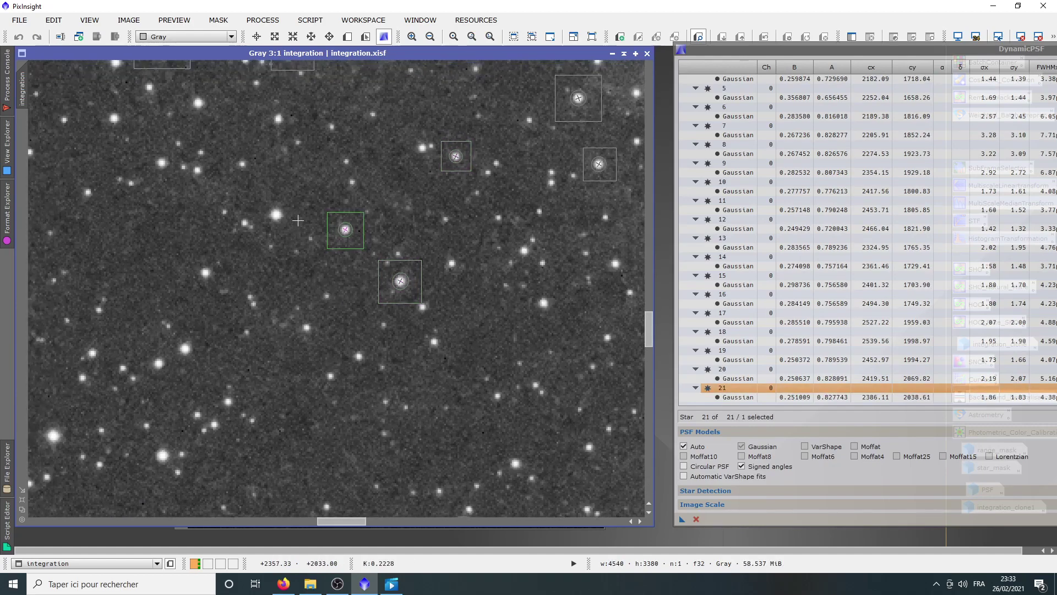
pyautogui.click(276, 213)
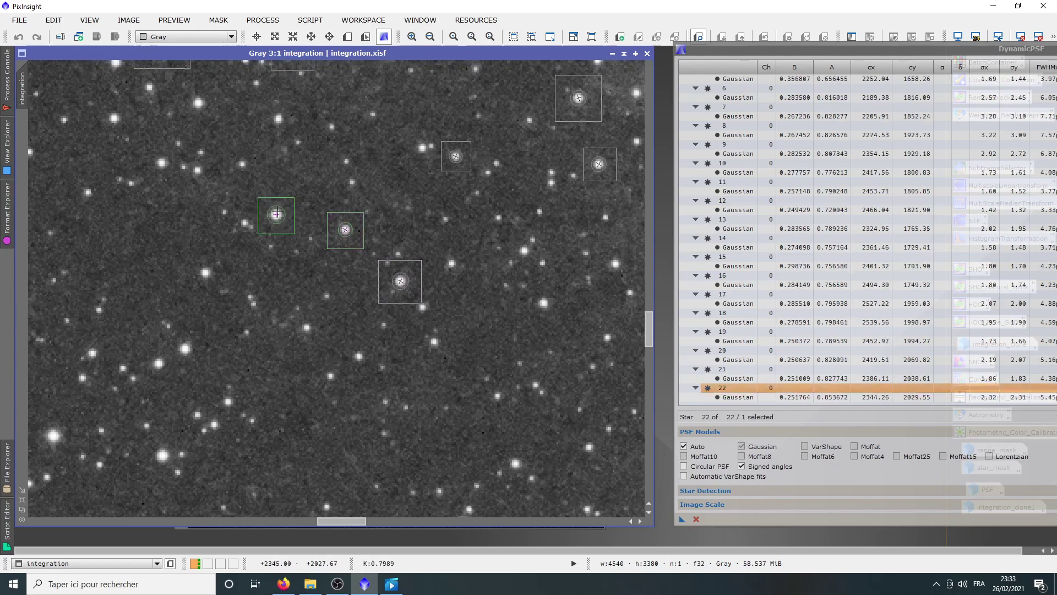
pyautogui.click(161, 162)
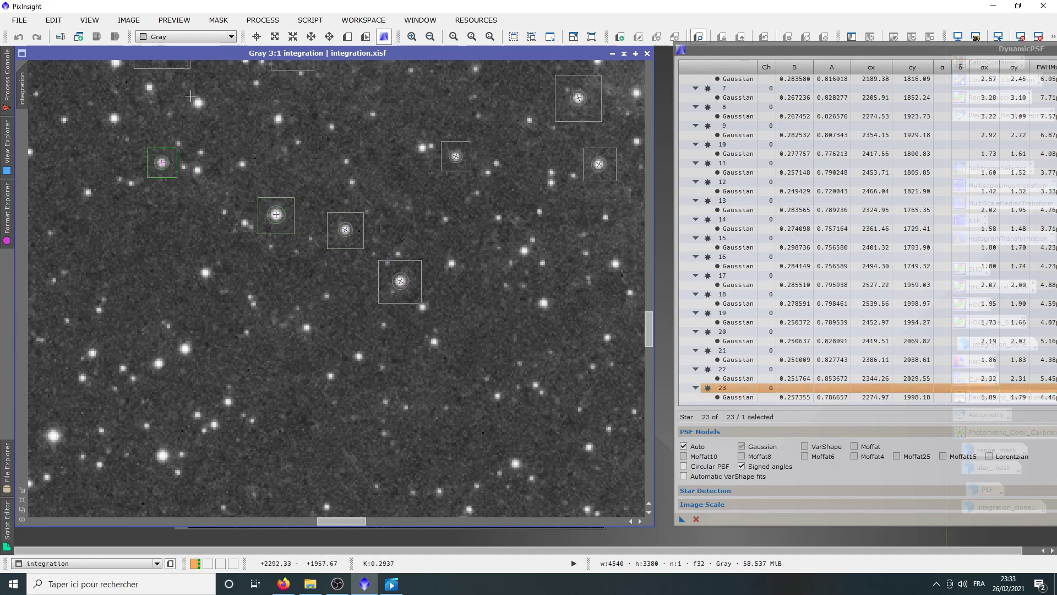
pyautogui.click(198, 103)
pyautogui.click(278, 118)
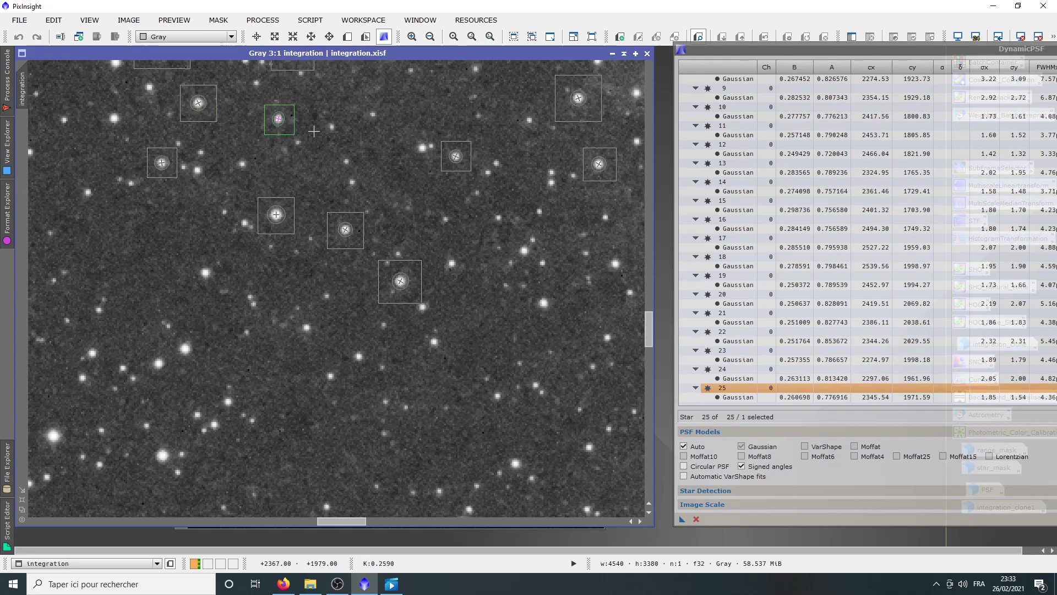
# Step: Switch to readout mode and check the pixel value of an unsampled star in the integration image
pyautogui.click(256, 37)
pyautogui.moveTo(427, 147); pyautogui.dragTo(422, 147)
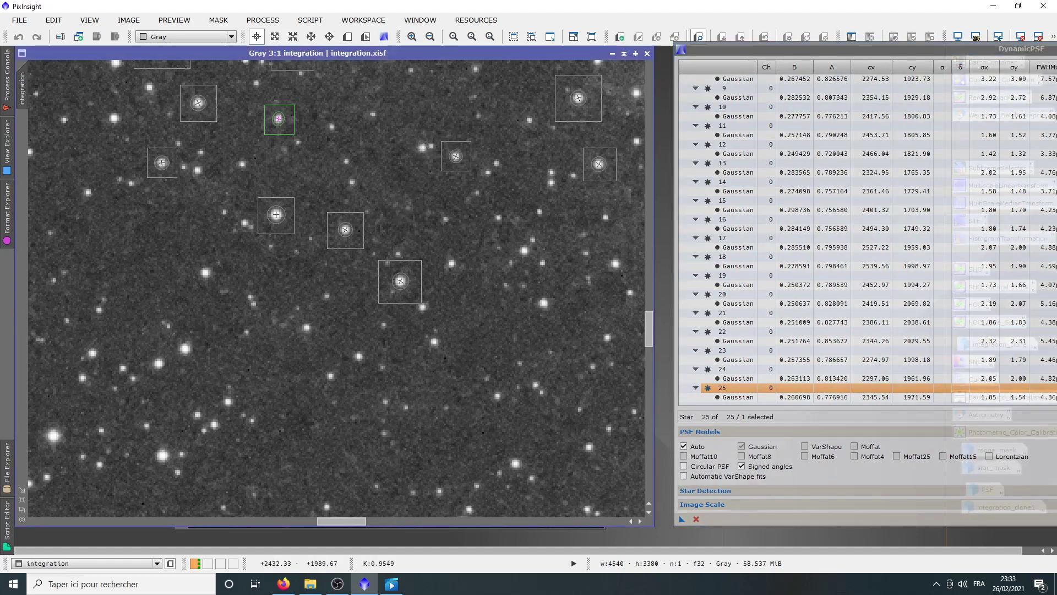
# Step: Examine and compare the MAD values of all sampled stars in the DynamicPSF list
pyautogui.moveTo(969, 51); pyautogui.dragTo(541, 92)
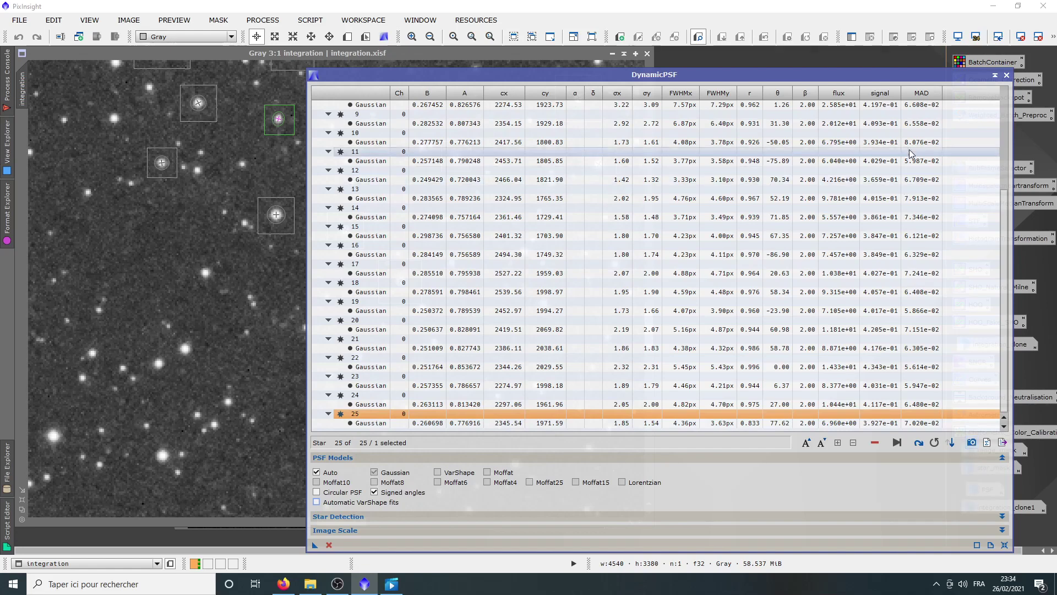
pyautogui.scroll(5, 936, 166)
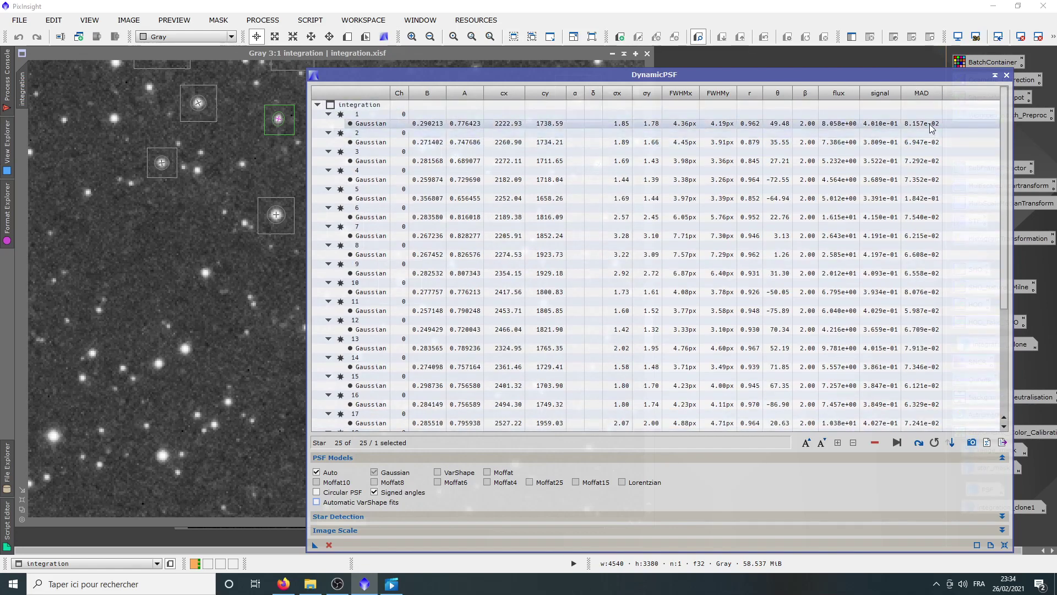
pyautogui.scroll(-5, 929, 321)
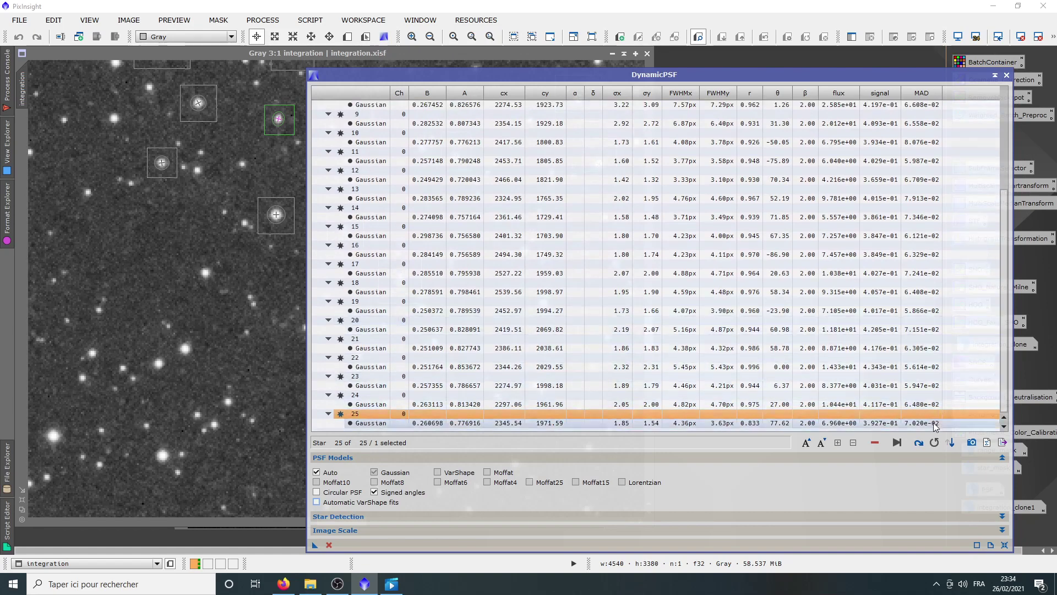
pyautogui.scroll(5, 936, 419)
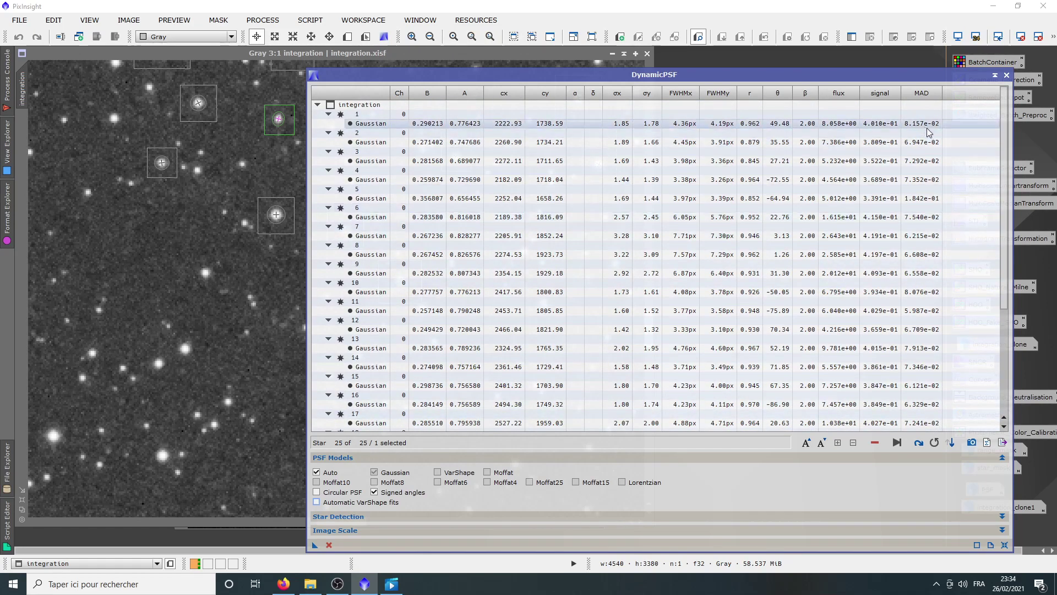
pyautogui.scroll(-5, 936, 232)
pyautogui.scroll(5, 931, 165)
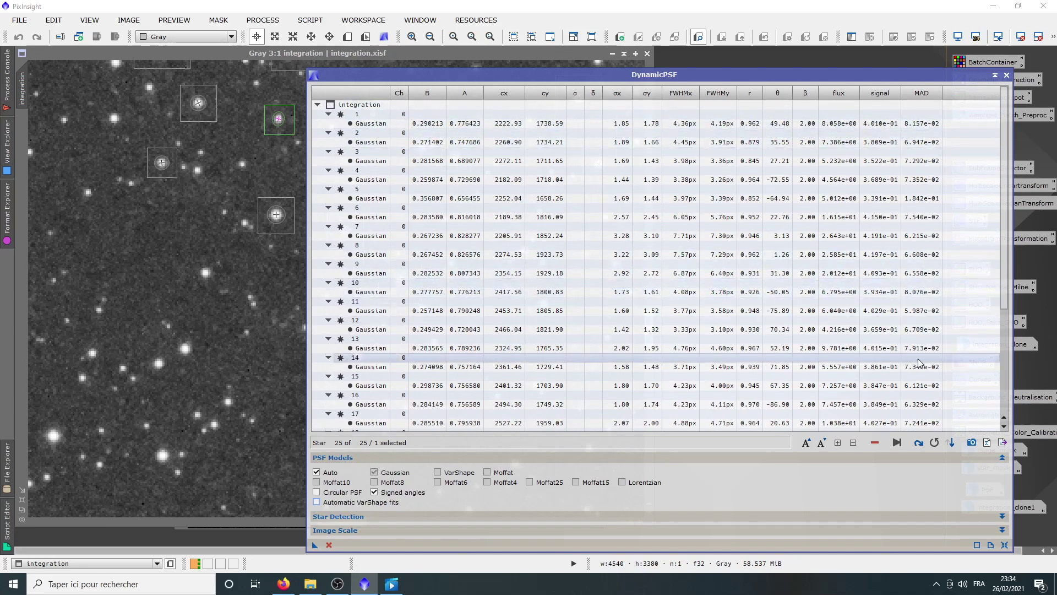
pyautogui.scroll(-5, 916, 387)
pyautogui.scroll(-1, 916, 388)
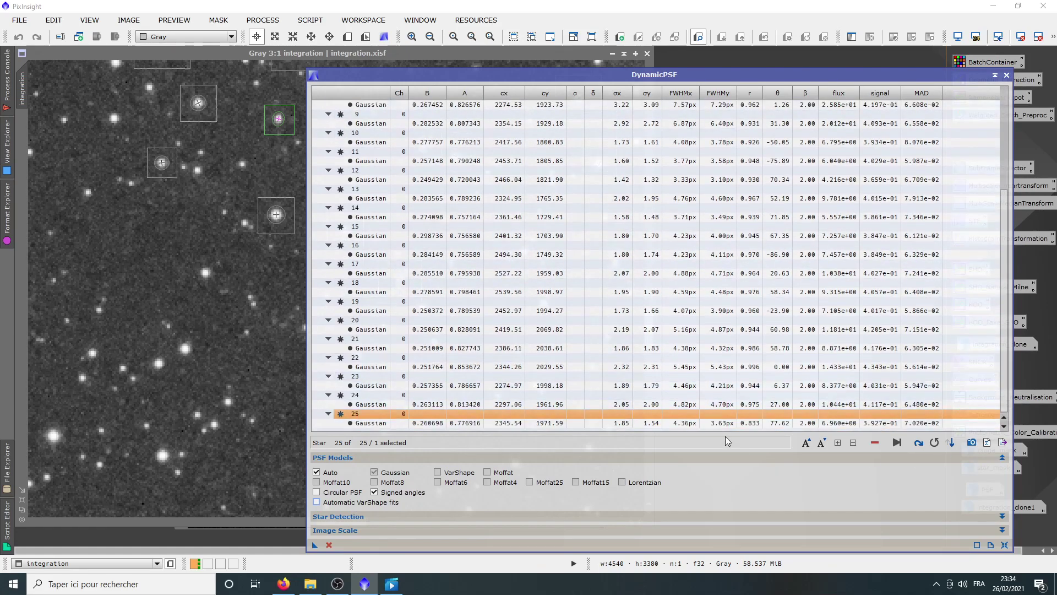
# Step: Generate the synthetic PSF image from the sampled stars and end the DynamicPSF session
pyautogui.click(972, 443)
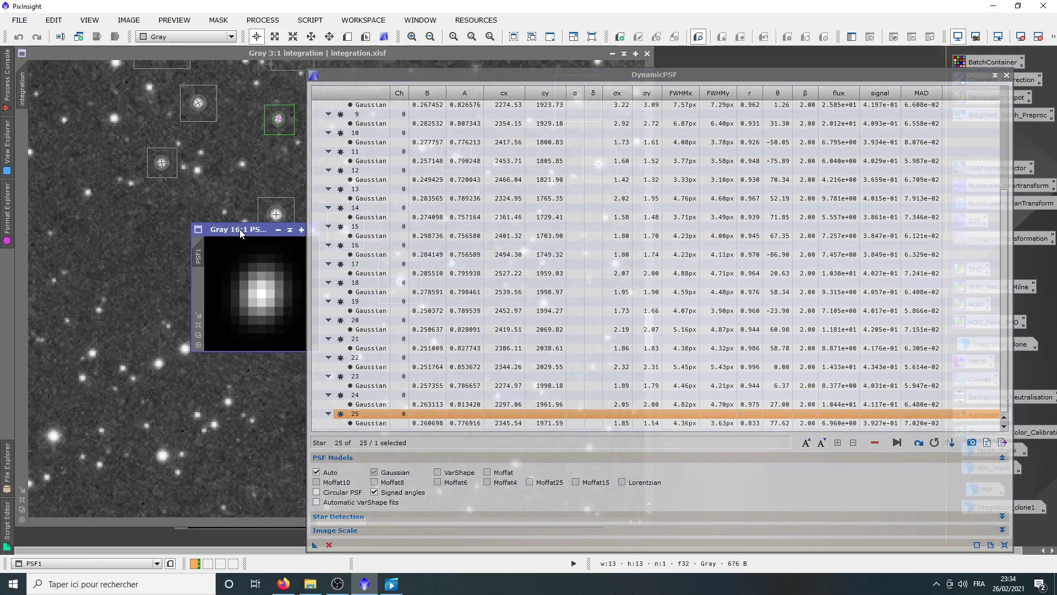
pyautogui.moveTo(241, 233); pyautogui.dragTo(199, 214)
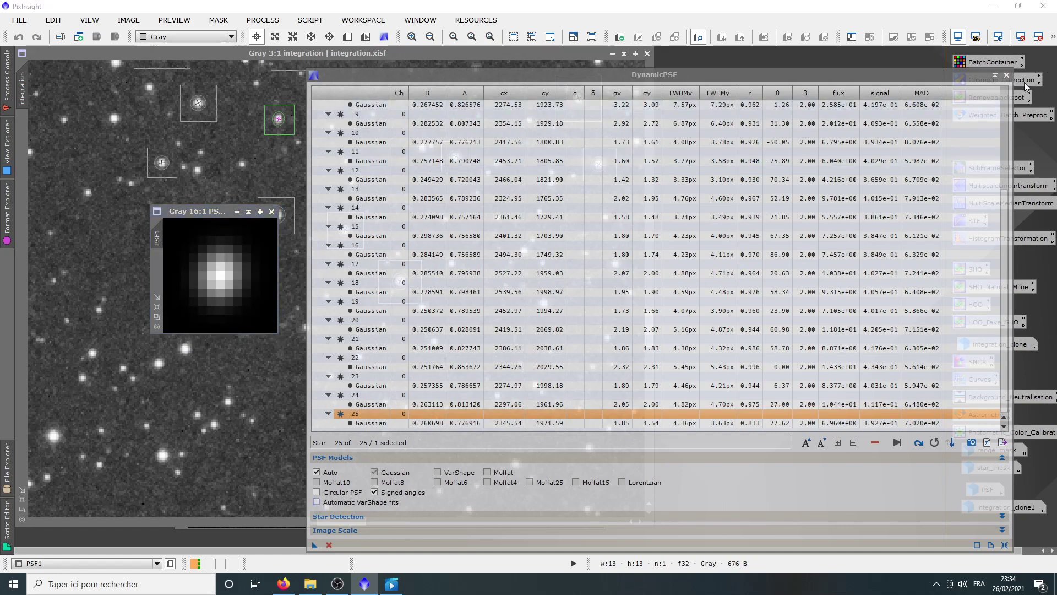
pyautogui.click(1008, 76)
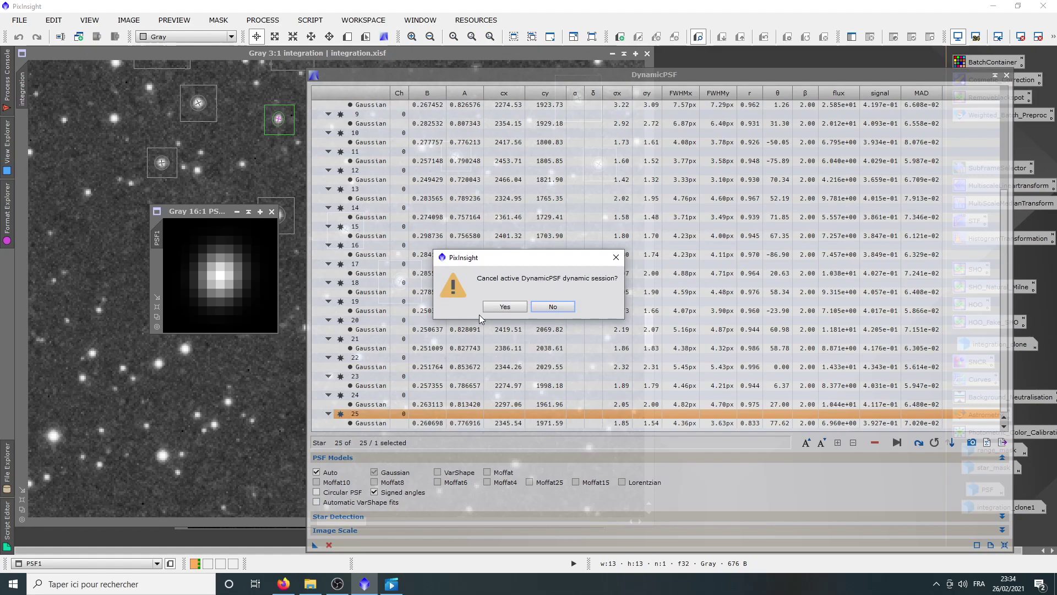
pyautogui.click(502, 308)
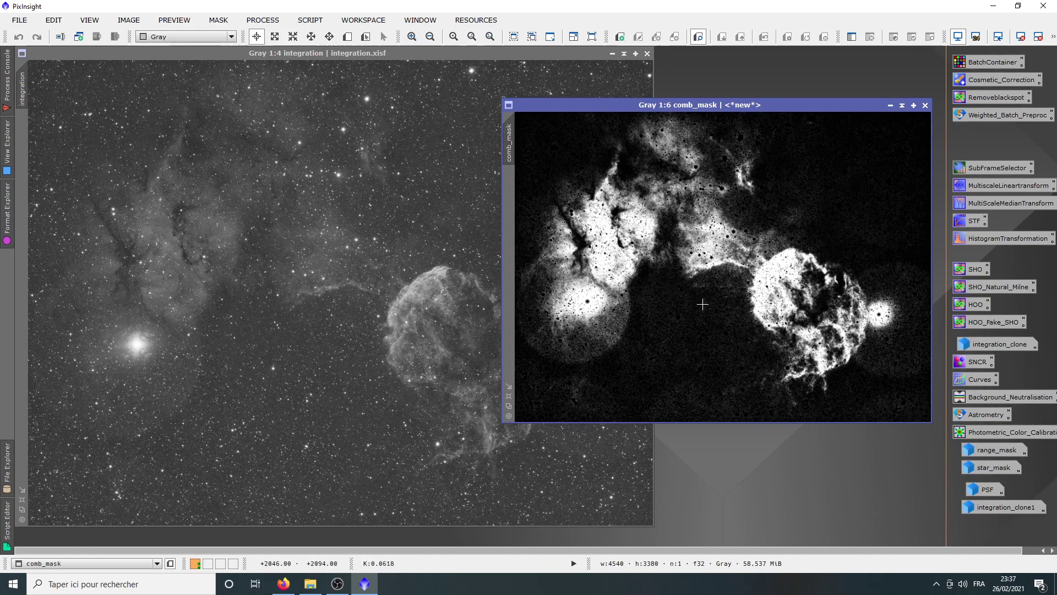
pyautogui.moveTo(987, 492); pyautogui.dragTo(744, 465)
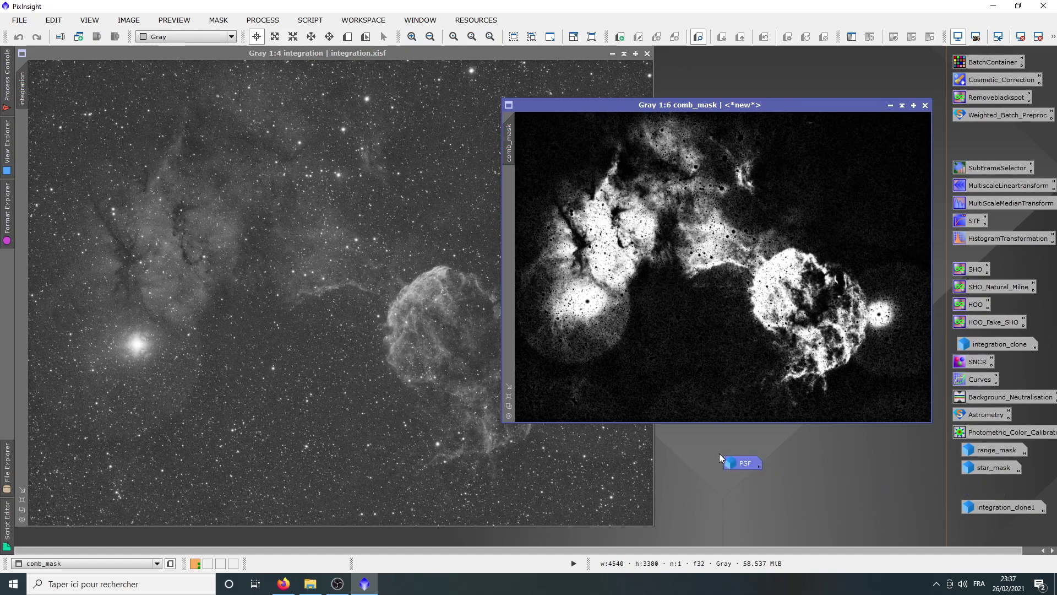
pyautogui.moveTo(743, 465); pyautogui.dragTo(982, 490)
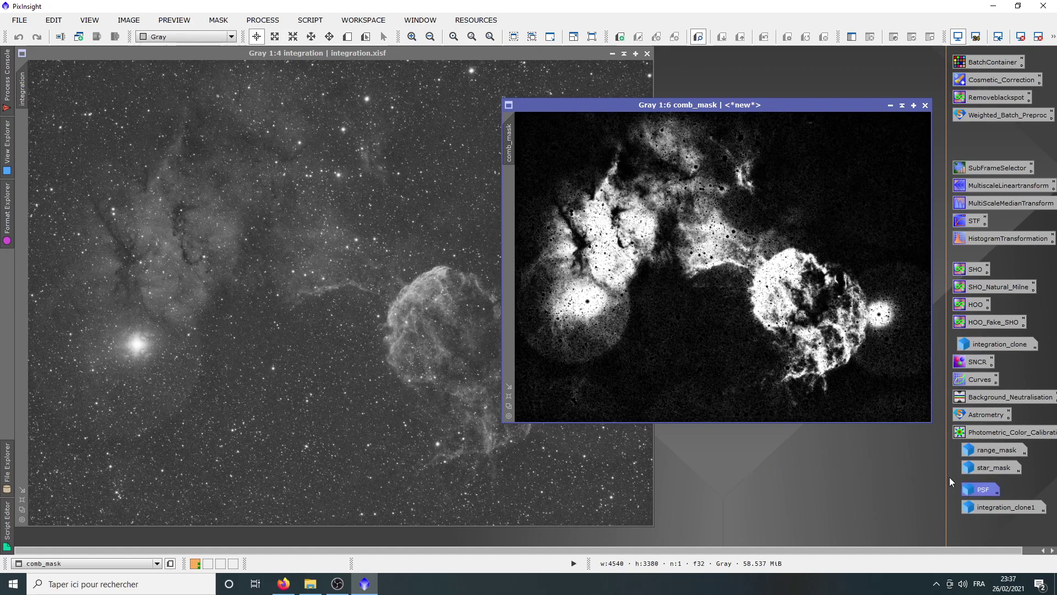
pyautogui.moveTo(996, 467)
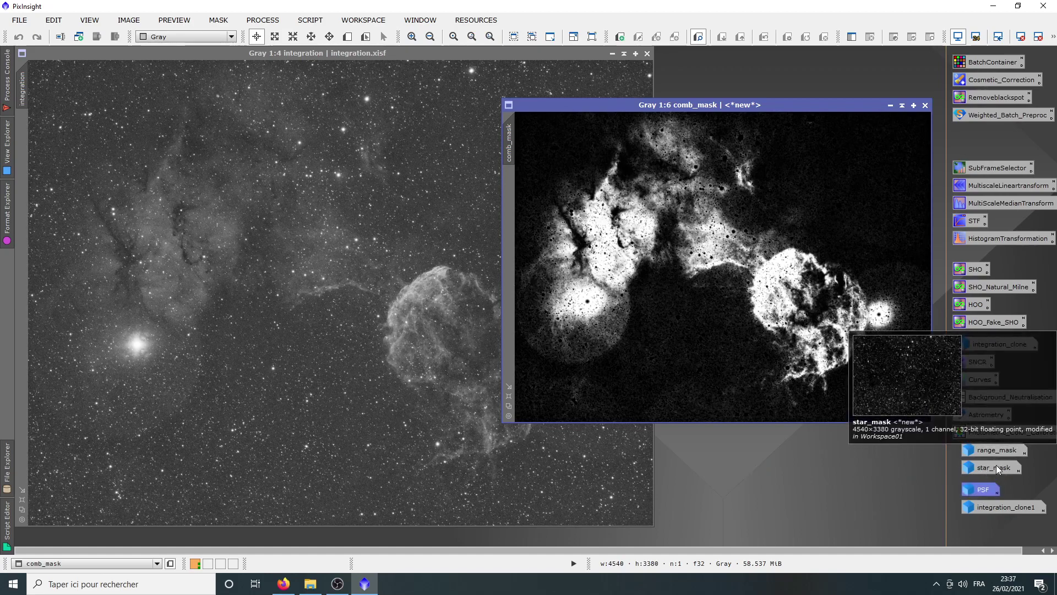
# Step: Start the Deconvolution process and assign the PSF image as its external PSF
pyautogui.click(273, 22)
pyautogui.moveTo(438, 21)
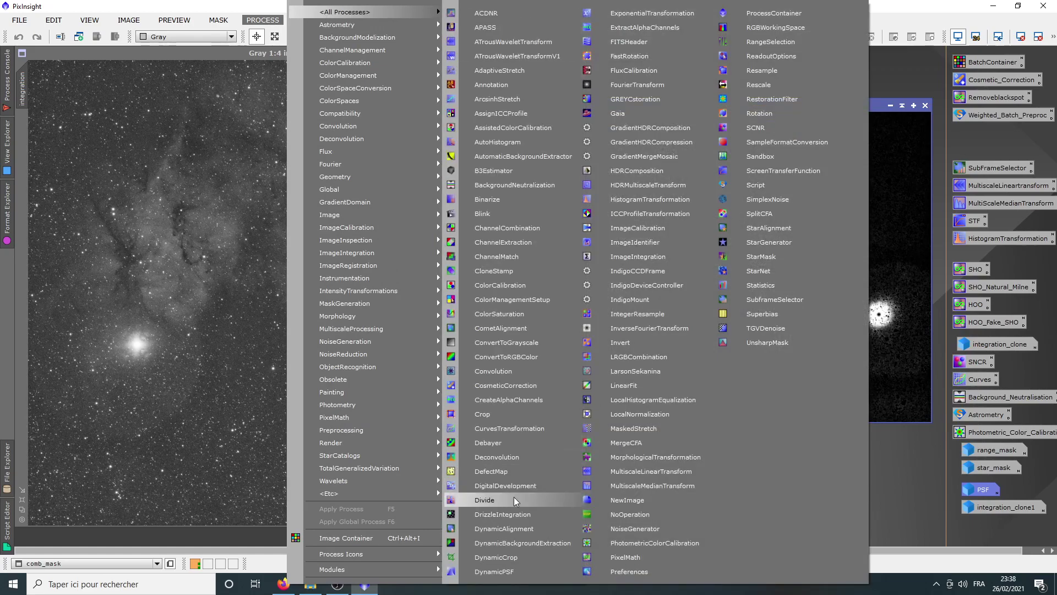
pyautogui.click(508, 456)
pyautogui.moveTo(718, 118); pyautogui.dragTo(275, 101)
pyautogui.click(306, 174)
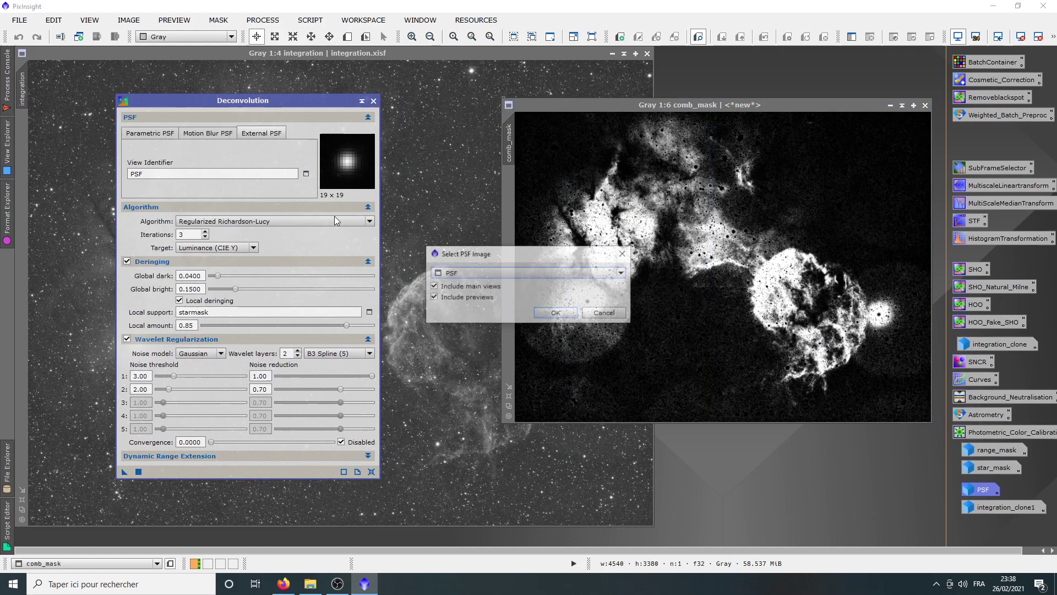
pyautogui.click(528, 274)
pyautogui.click(496, 290)
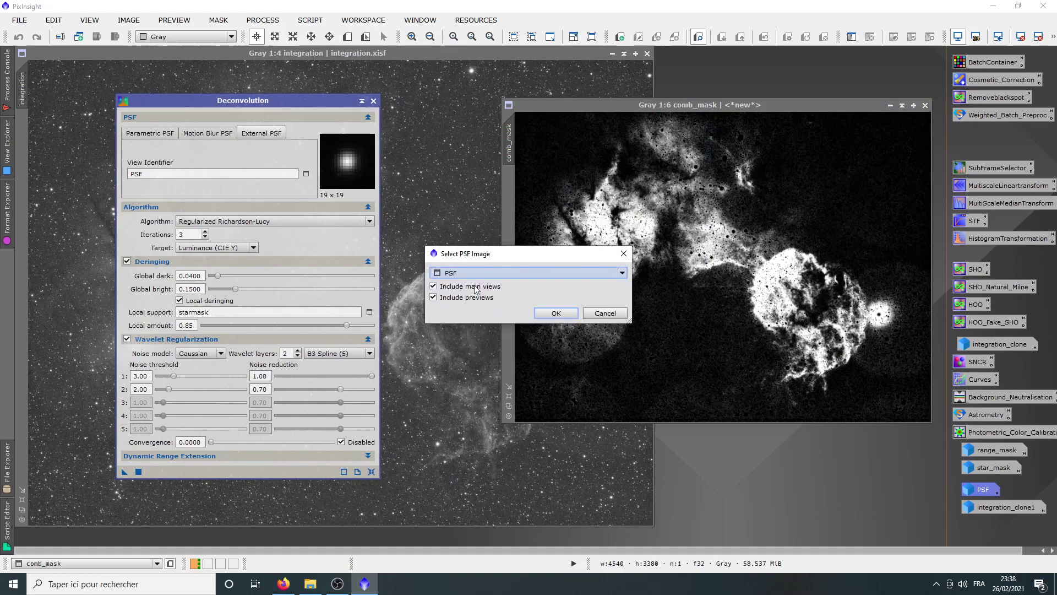
pyautogui.click(556, 312)
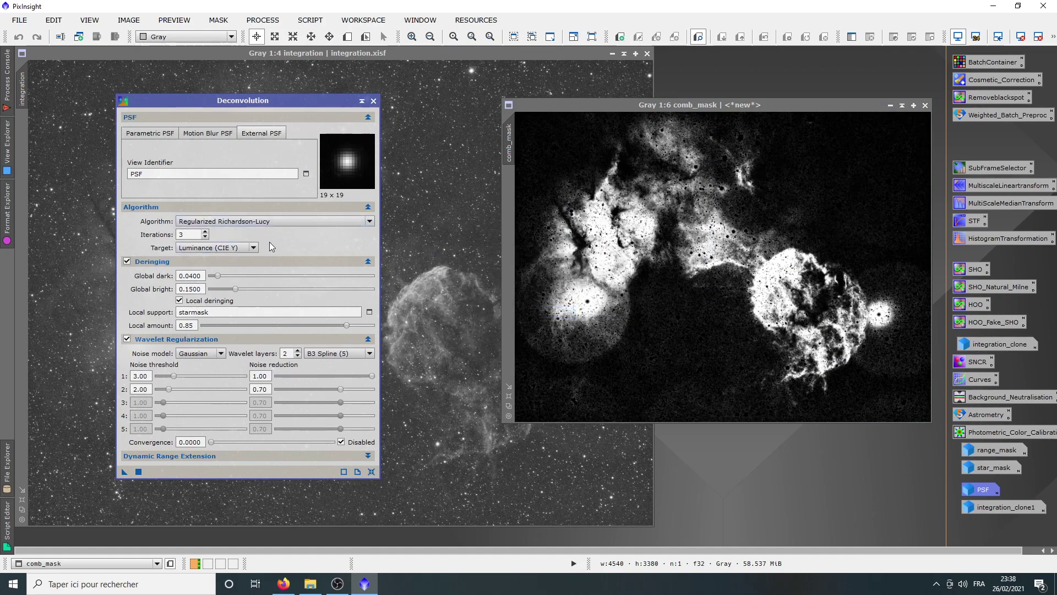
# Step: Set star_mask as the local deringing support image in Deconvolution and close the process window
pyautogui.click(369, 312)
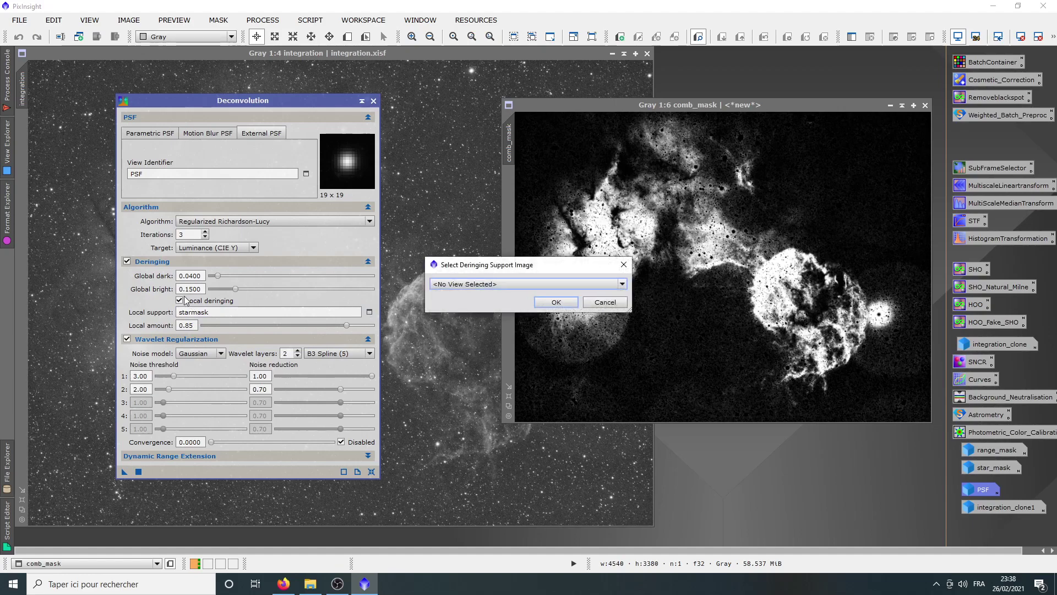
pyautogui.click(521, 285)
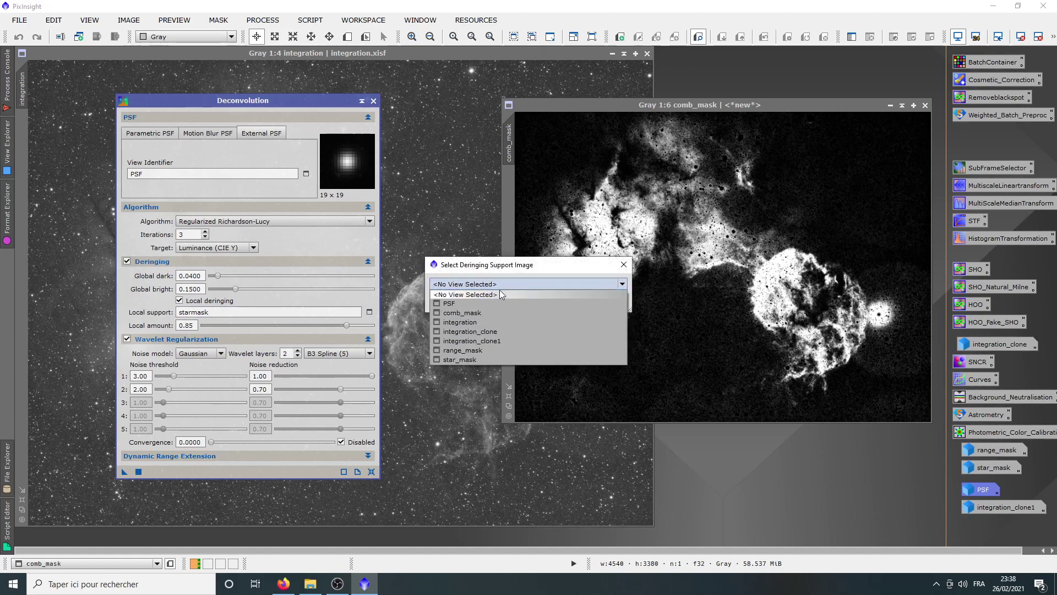
pyautogui.click(466, 359)
pyautogui.click(557, 302)
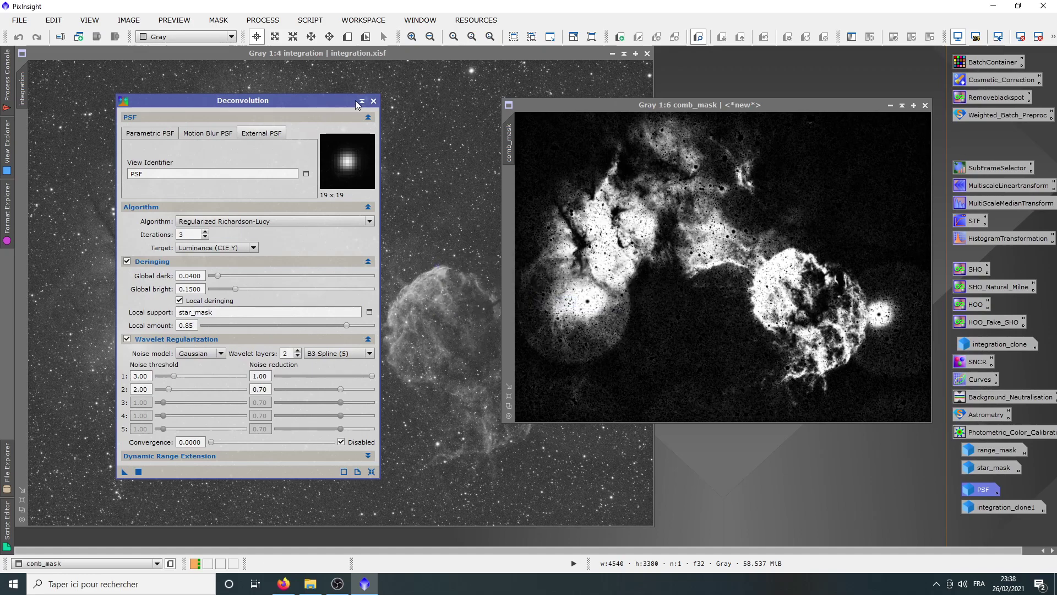
pyautogui.click(373, 101)
# Step: Apply comb_mask as a mask to the integration image with Invert Mask enabled
pyautogui.click(308, 55)
pyautogui.click(223, 21)
pyautogui.click(225, 21)
pyautogui.click(218, 20)
pyautogui.click(241, 38)
pyautogui.click(484, 285)
pyautogui.click(476, 336)
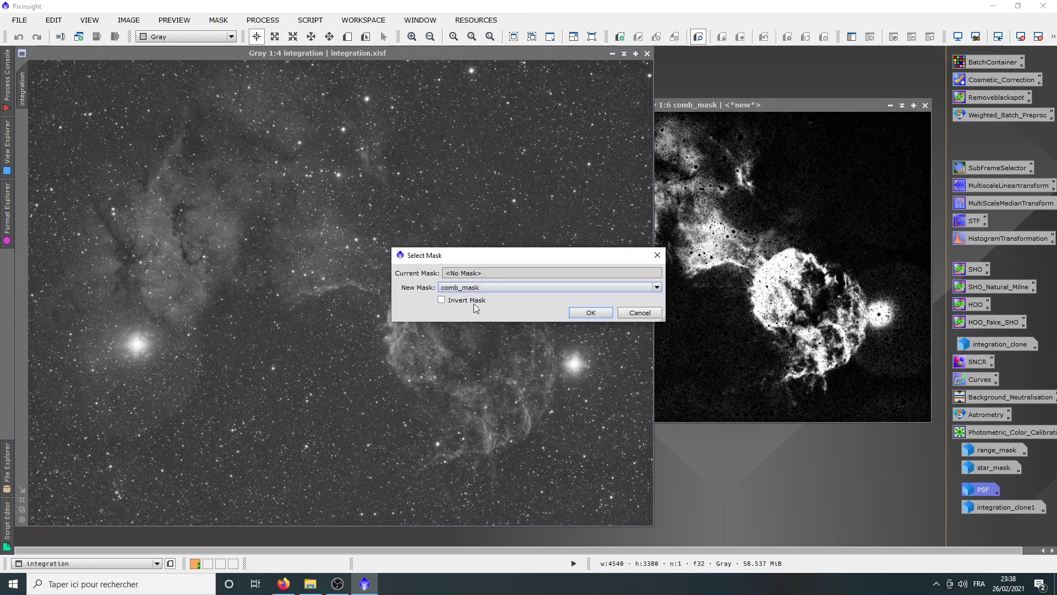
pyautogui.click(590, 312)
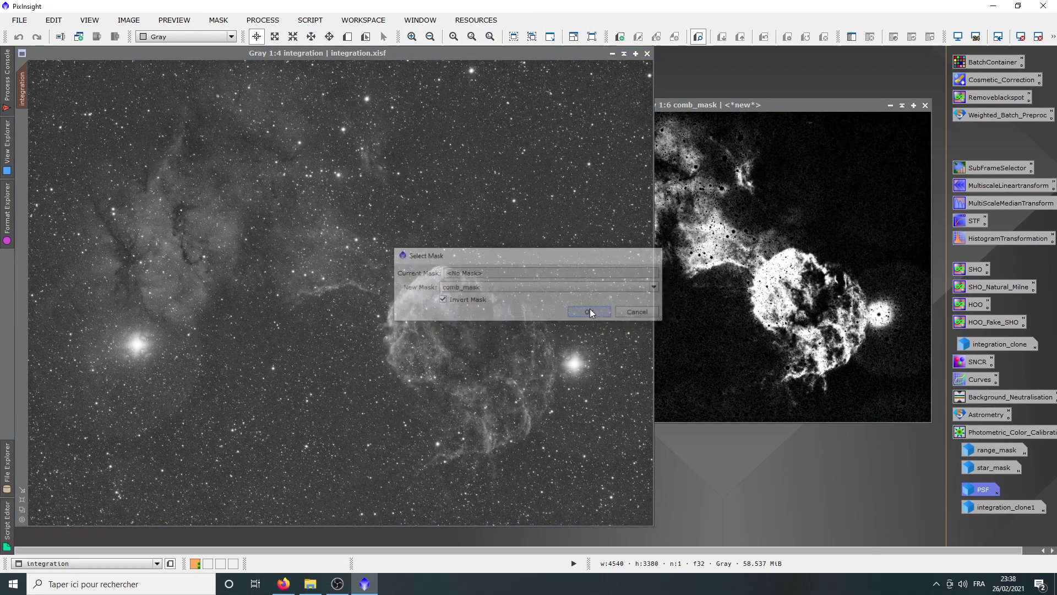
# Step: Show the mask overlay on the integration image, invert the mask to protect the background and stars, and inspect its coverage
pyautogui.click(218, 20)
pyautogui.click(248, 97)
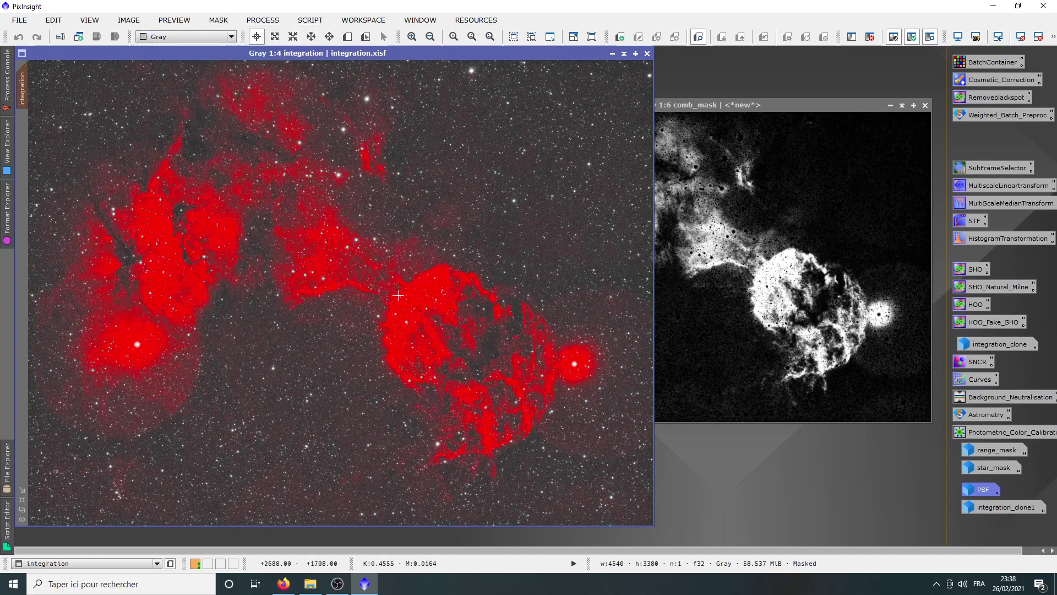
pyautogui.click(218, 20)
pyautogui.click(250, 64)
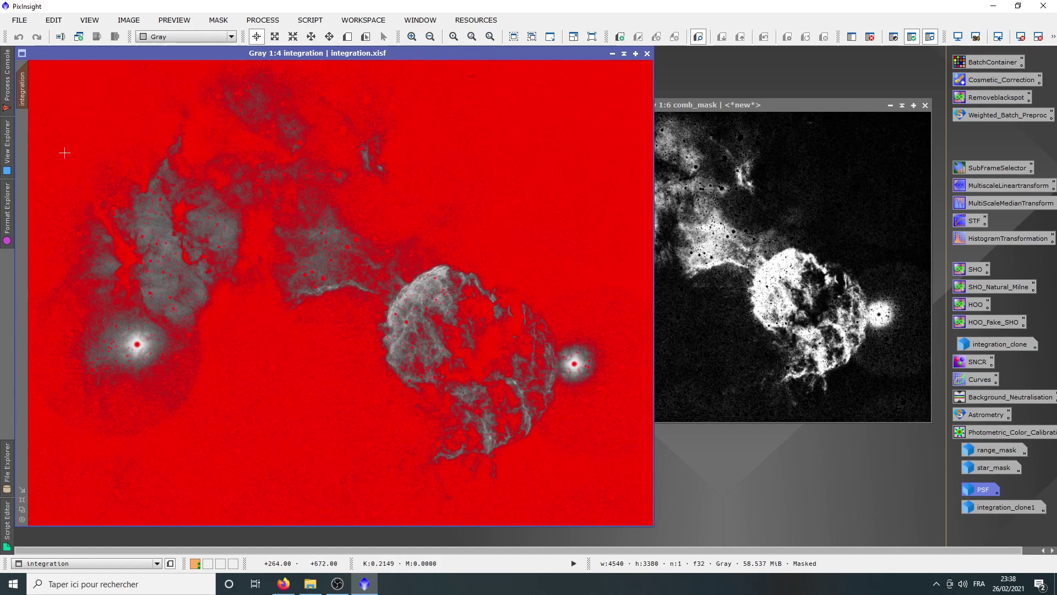
pyautogui.scroll(3, 603, 286)
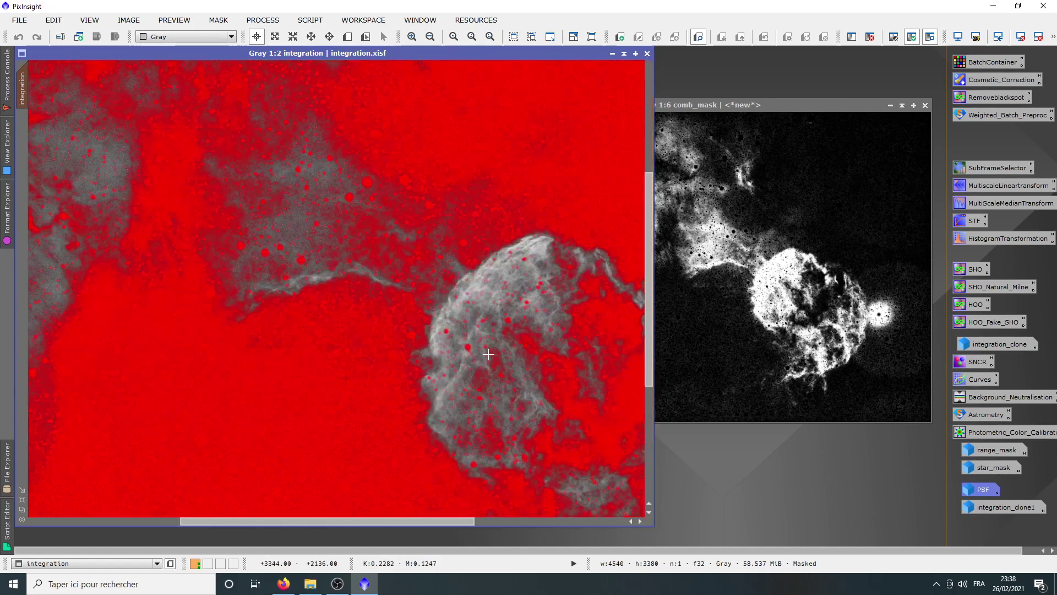
# Step: Examine the mask coverage over the round nebula and the full frame, and hide the mask overlay on the integration image
pyautogui.moveTo(578, 270)
pyautogui.mouseDown()
pyautogui.moveTo(384, 196)
pyautogui.moveTo(451, 361)
pyautogui.moveTo(519, 260)
pyautogui.moveTo(304, 314)
pyautogui.mouseUp()
pyautogui.moveTo(225, 197); pyautogui.dragTo(342, 202)
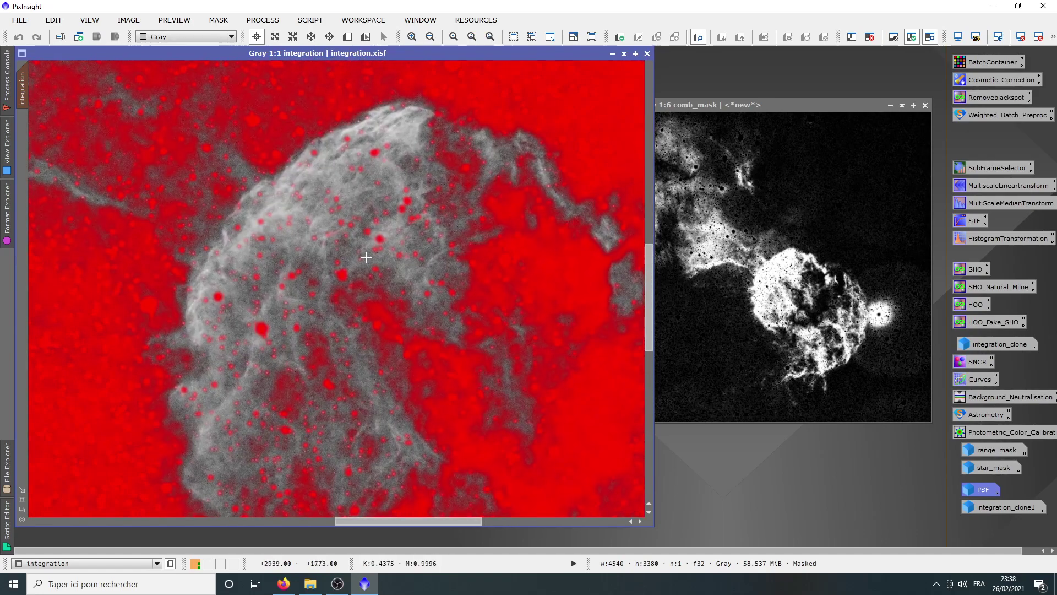
pyautogui.scroll(-4, 369, 258)
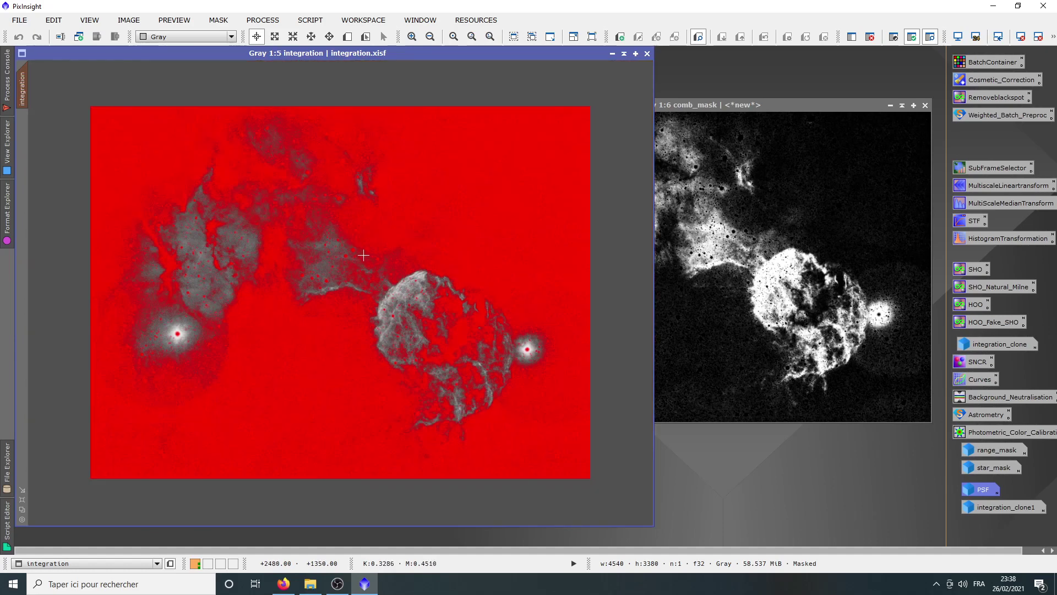
pyautogui.scroll(1, 363, 255)
pyautogui.click(218, 20)
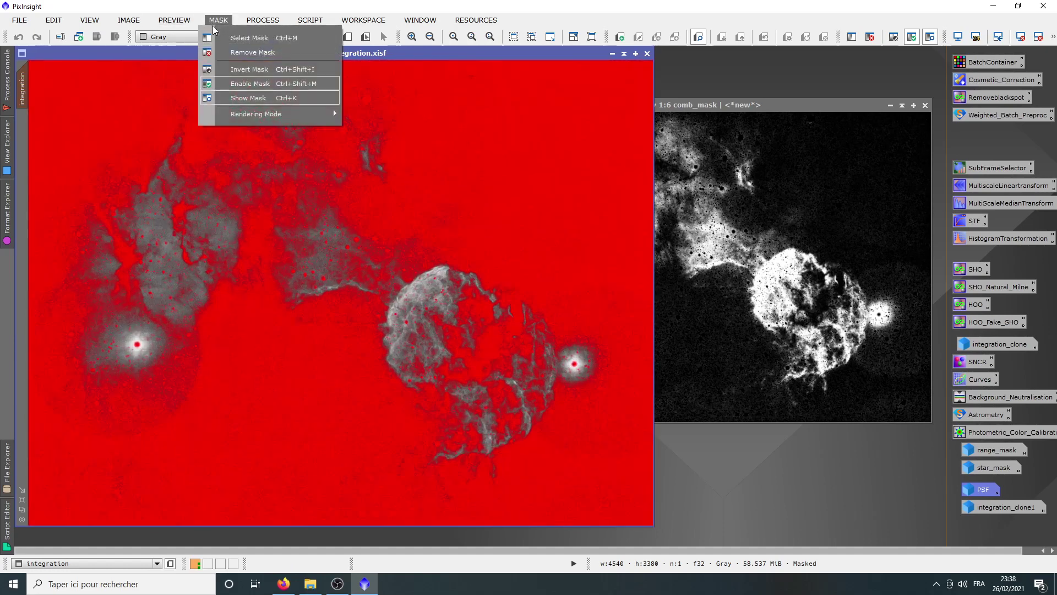
pyautogui.click(256, 98)
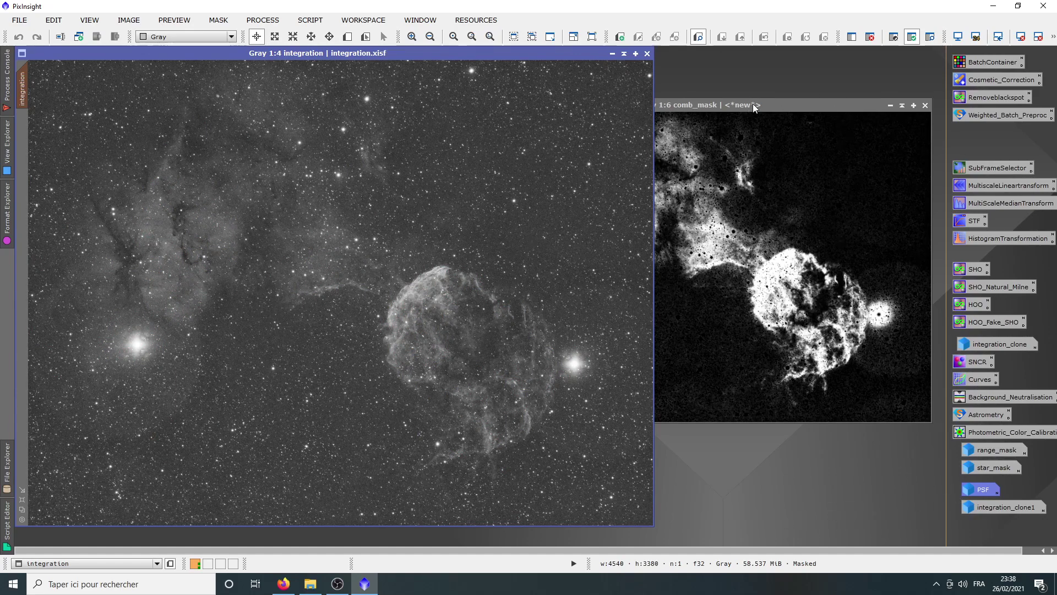
# Step: Open the Deconvolution process and move its window and the comb_mask window clear of the integration image
pyautogui.moveTo(753, 105); pyautogui.dragTo(611, 207)
pyautogui.click(263, 20)
pyautogui.moveTo(348, 12)
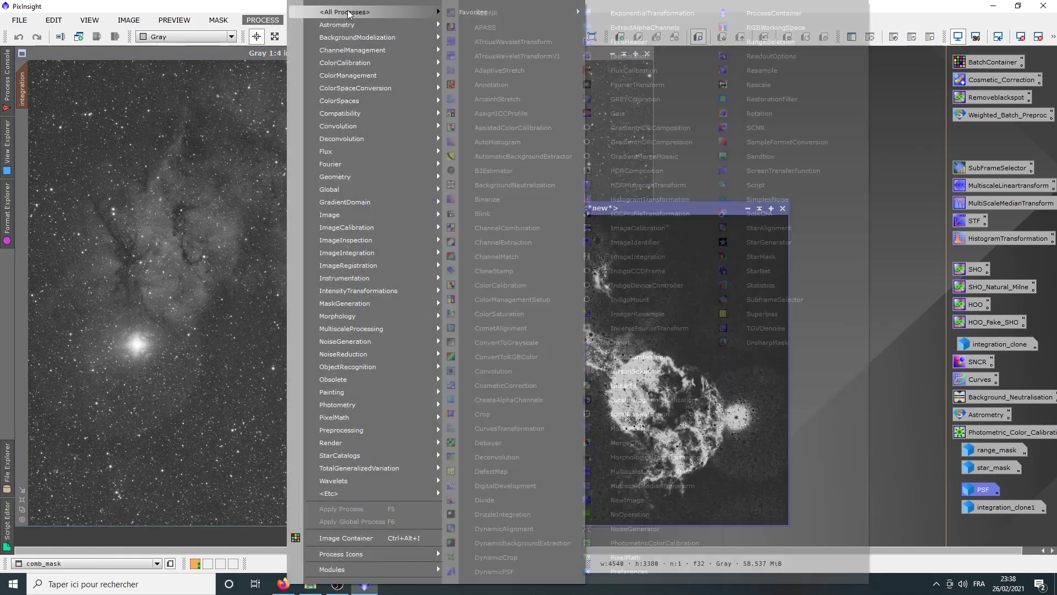
pyautogui.click(499, 457)
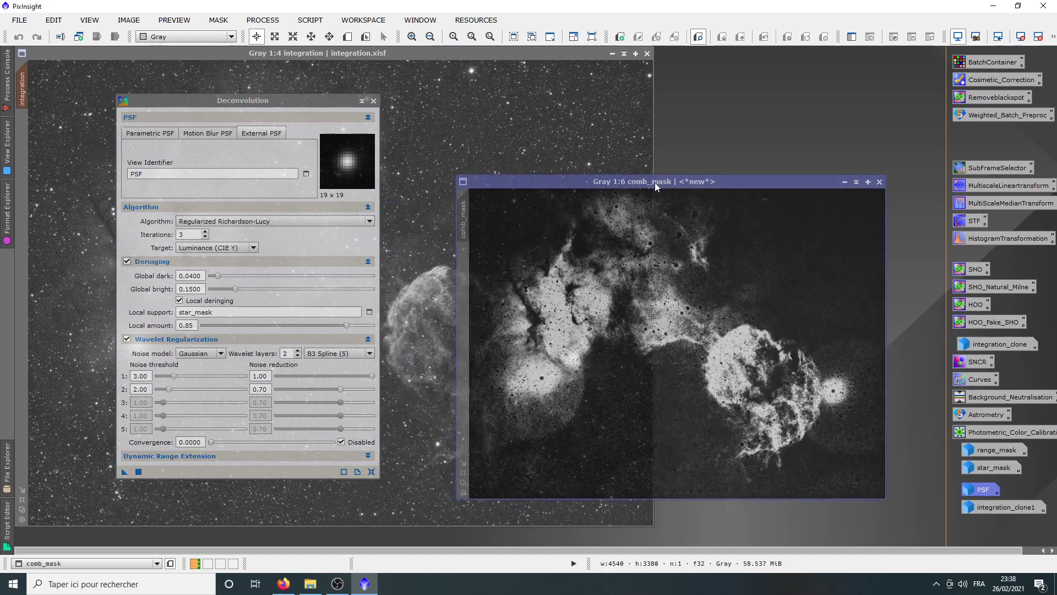
pyautogui.moveTo(264, 100); pyautogui.dragTo(786, 109)
pyautogui.moveTo(547, 175); pyautogui.dragTo(668, 175)
# Step: Create a preview of about 770 × 595 px around the upper rim of the round nebula and open it
pyautogui.click(346, 37)
pyautogui.scroll(3, 329, 216)
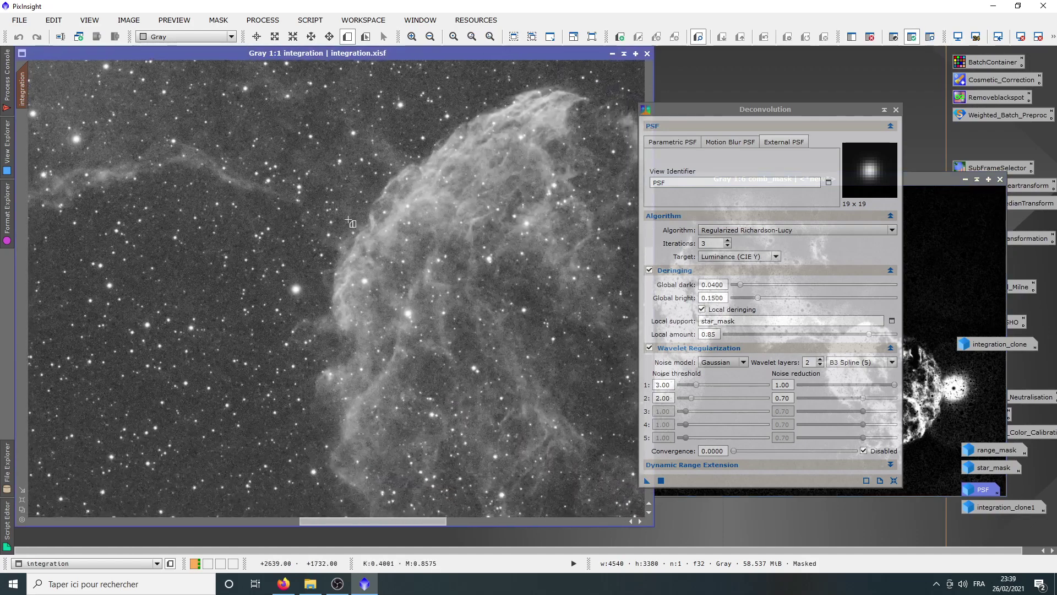
pyautogui.hscroll(3, 329, 216)
pyautogui.moveTo(137, 80); pyautogui.dragTo(560, 408)
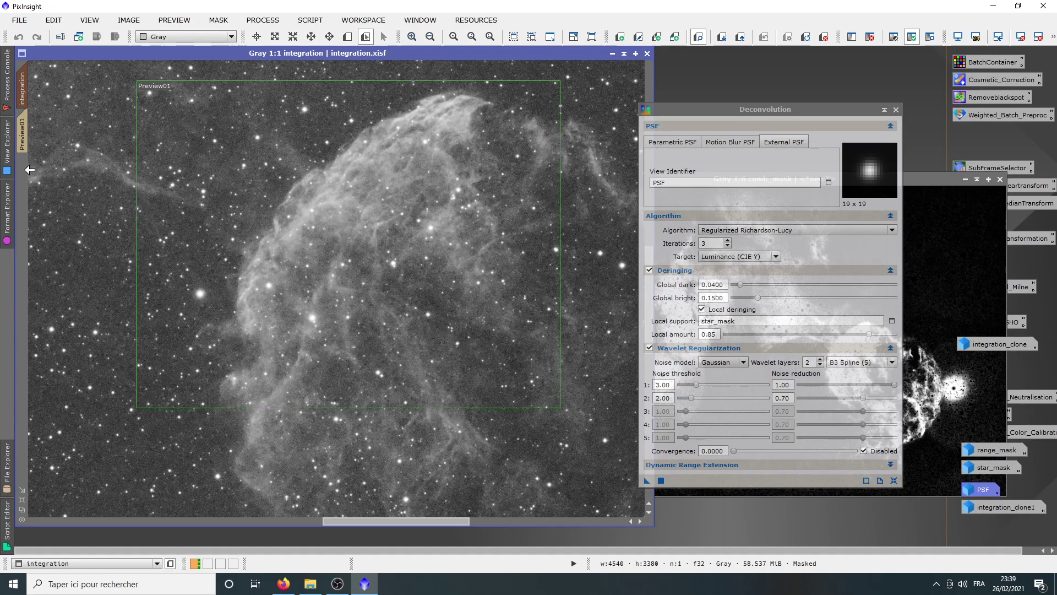
pyautogui.click(22, 134)
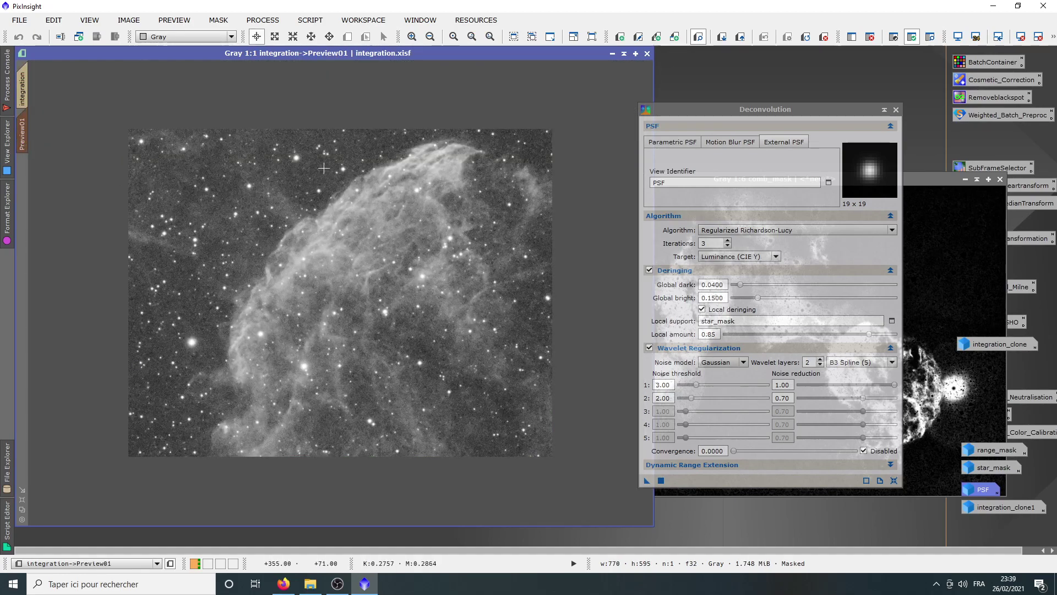
# Step: Set Deconvolution to 10 iterations, global dark 0.1000, global bright 0.0000 and local amount 0.70
pyautogui.moveTo(815, 110); pyautogui.dragTo(839, 78)
pyautogui.click(732, 211)
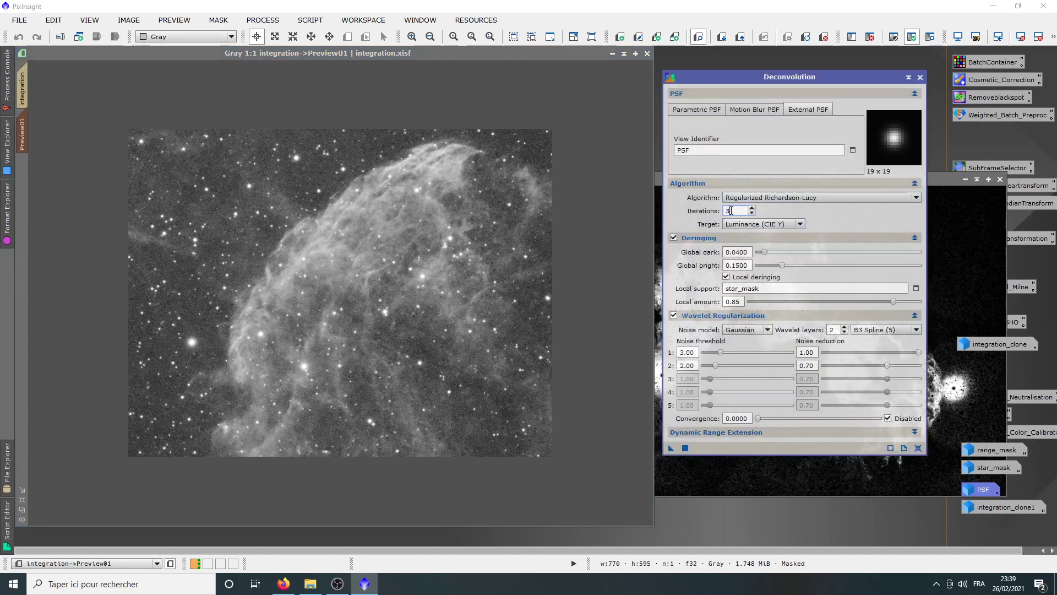
pyautogui.write('10')
pyautogui.click(768, 252)
pyautogui.moveTo(782, 266); pyautogui.dragTo(758, 265)
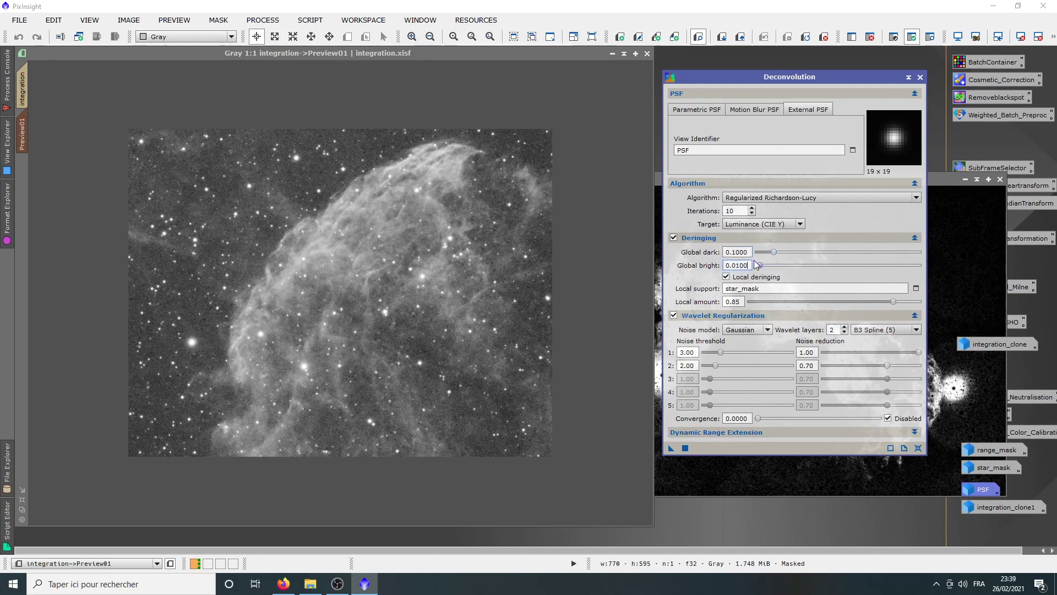
pyautogui.click(735, 303)
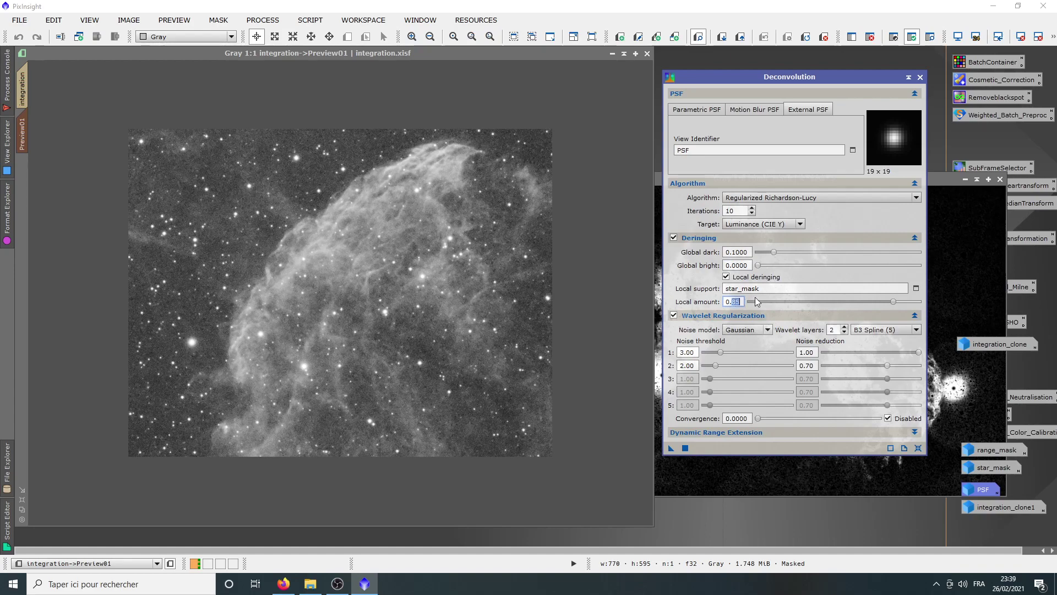
pyautogui.click(818, 149)
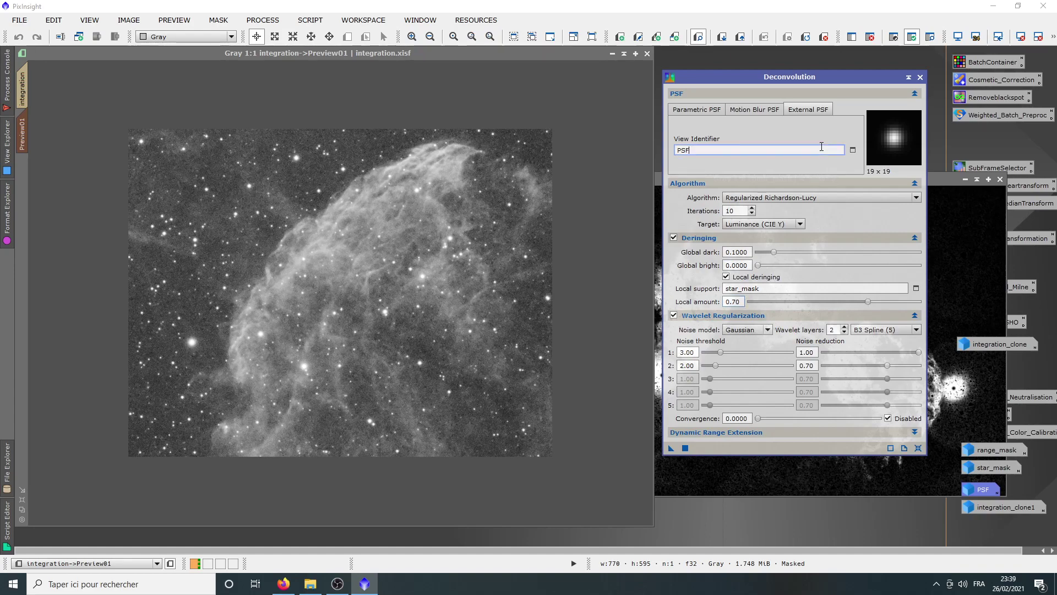
# Step: Reset the Deconvolution settings and reassign the PSF image as the external PSF
pyautogui.click(918, 448)
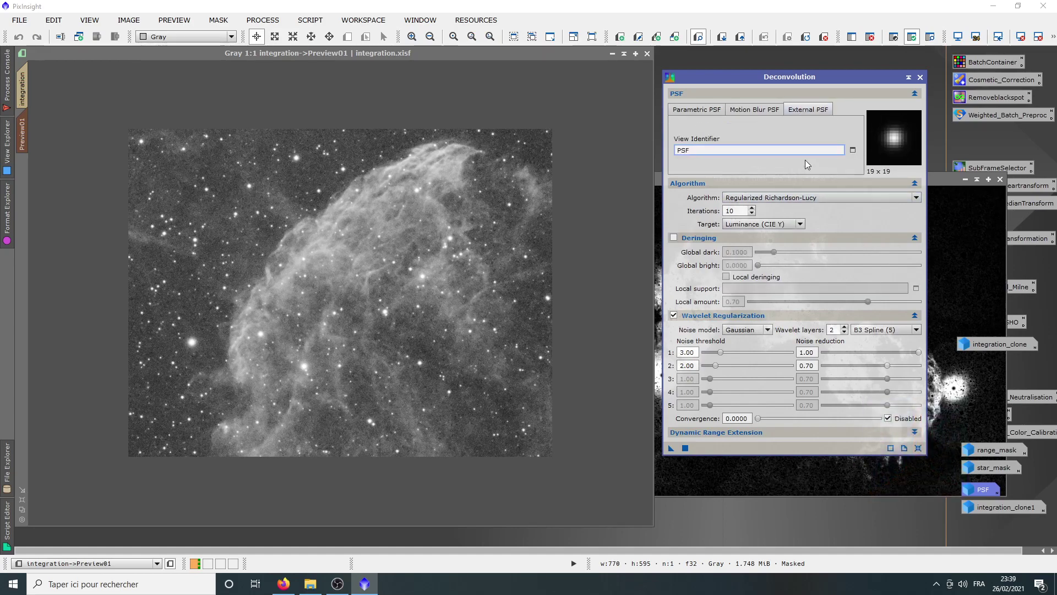
pyautogui.click(853, 150)
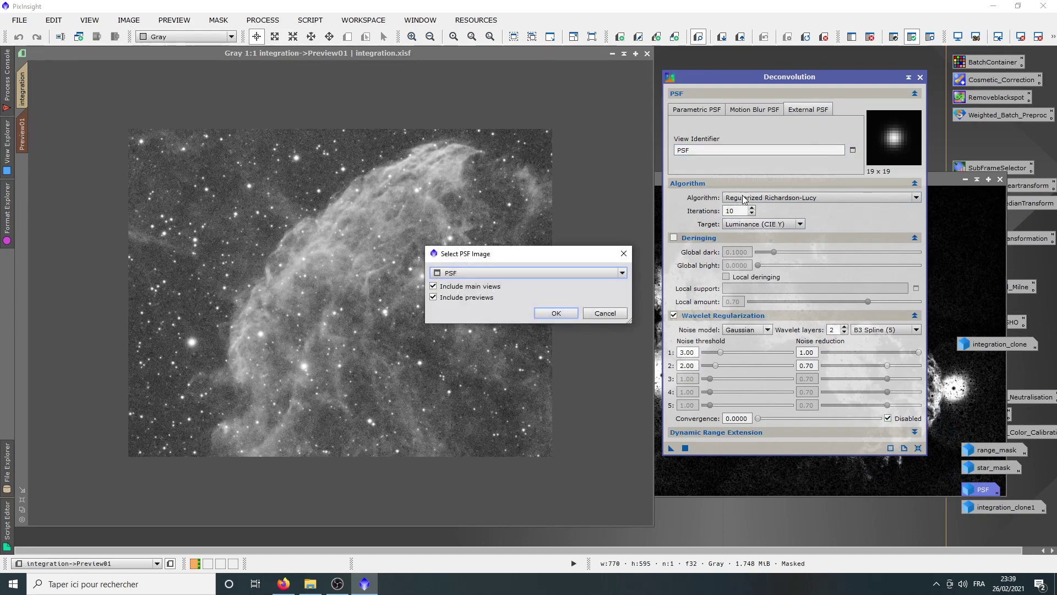
pyautogui.click(544, 277)
pyautogui.click(464, 290)
pyautogui.click(554, 313)
# Step: Enable deringing and local deringing in Deconvolution, with star_mask as the local support image
pyautogui.click(673, 238)
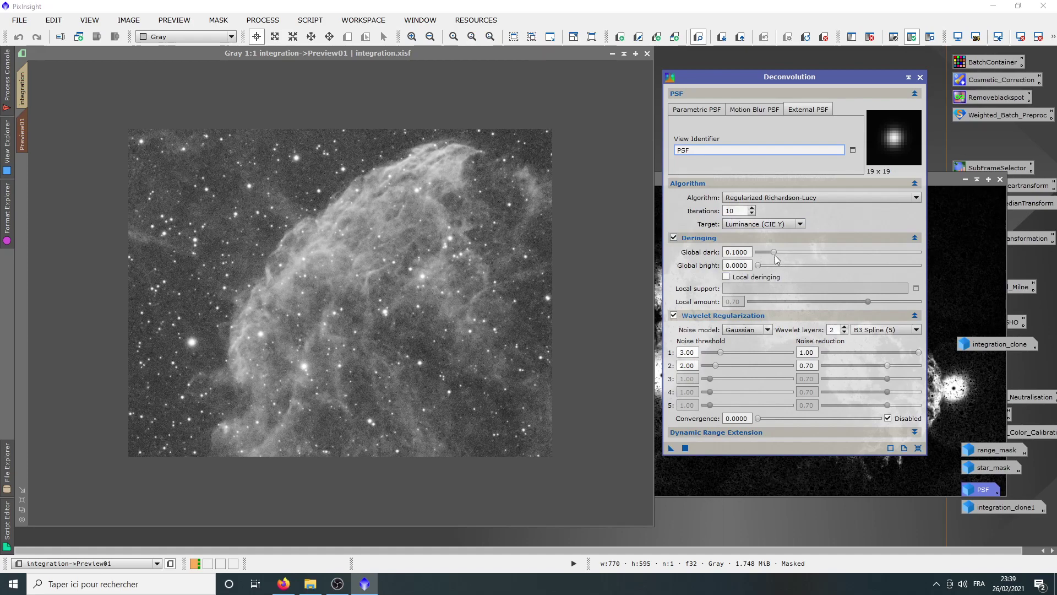
pyautogui.click(738, 278)
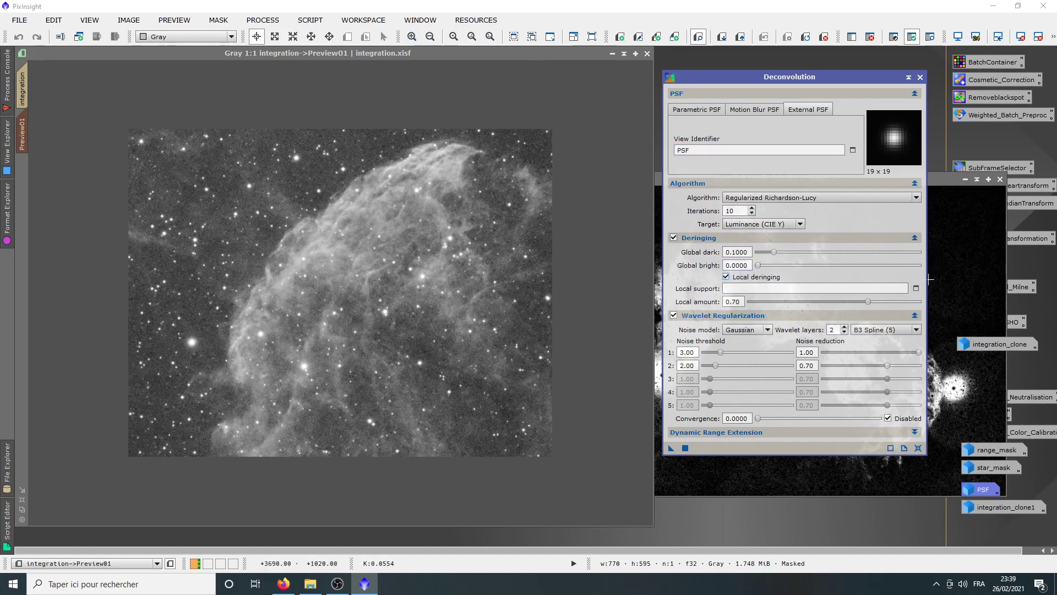
pyautogui.click(915, 288)
pyautogui.click(511, 285)
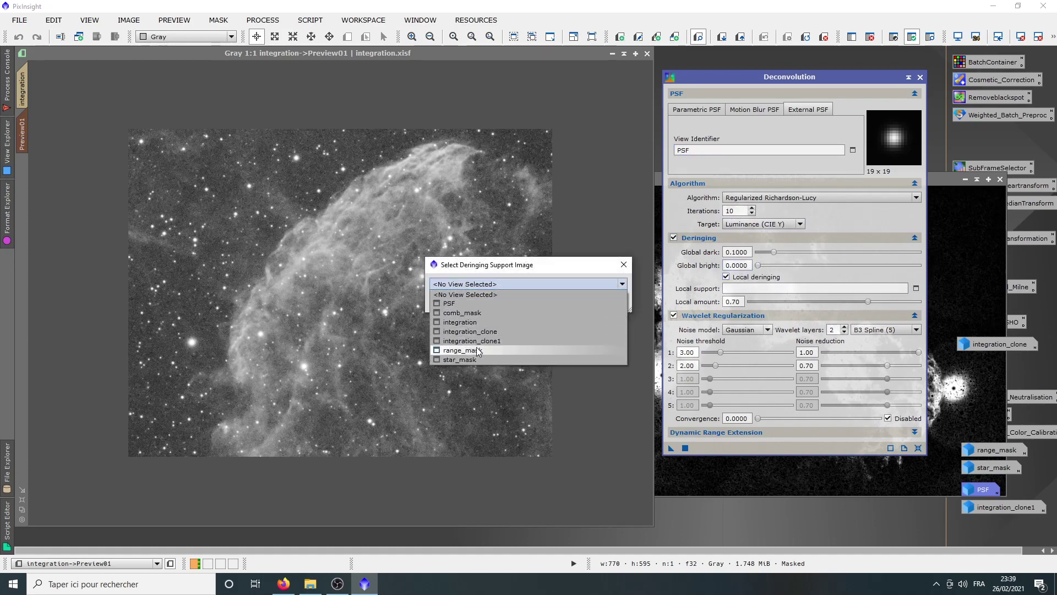
pyautogui.click(467, 360)
pyautogui.click(537, 306)
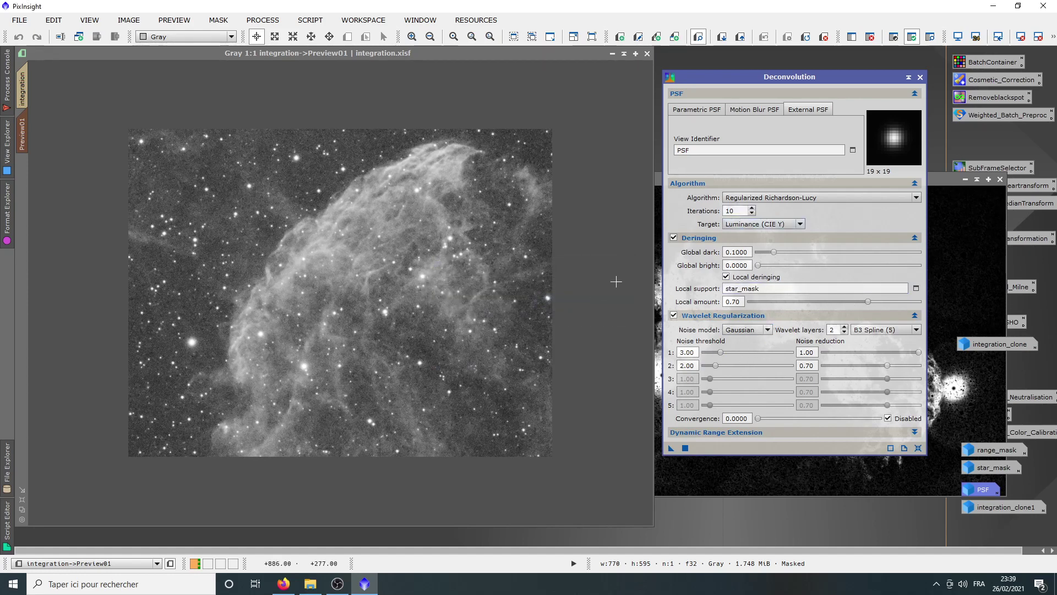
# Step: Apply Deconvolution to the nebula preview and examine the sharpened filaments and stars up close
pyautogui.click(674, 448)
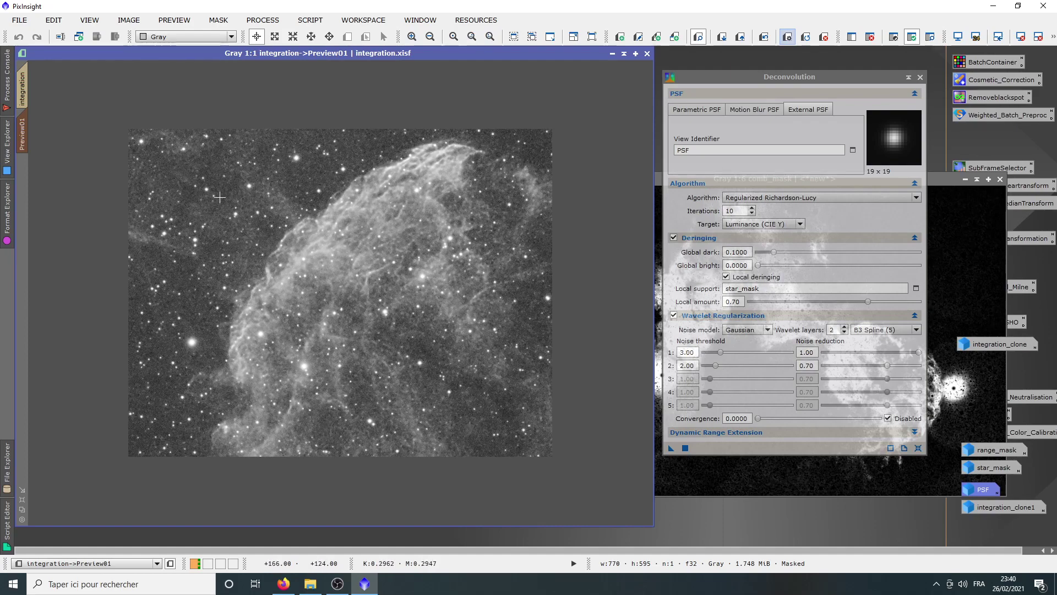
pyautogui.scroll(3, 378, 269)
pyautogui.scroll(-2, 378, 269)
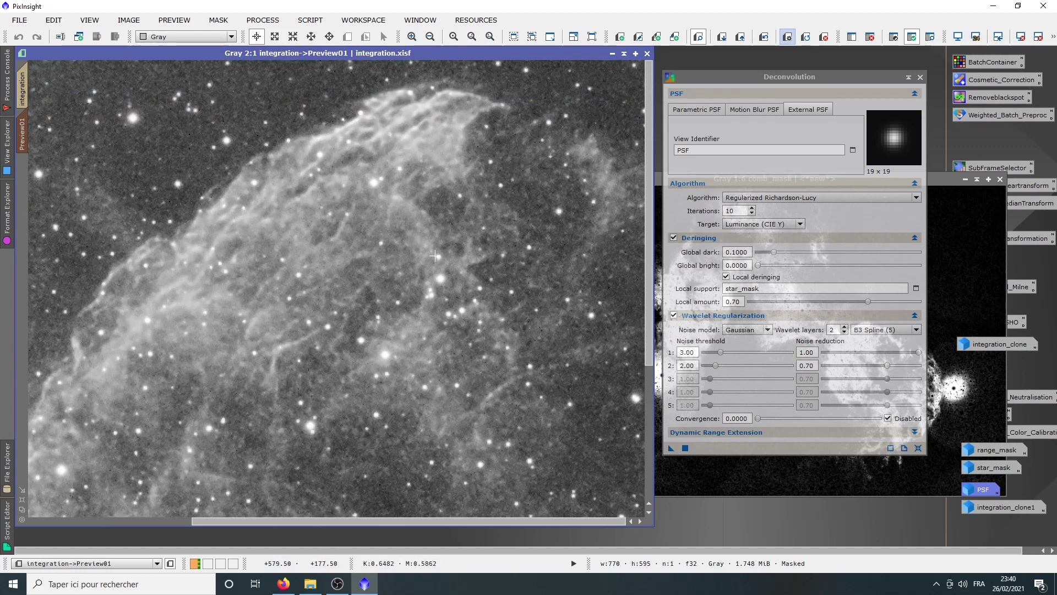
pyautogui.scroll(-2, 306, 298)
pyautogui.scroll(2, 408, 280)
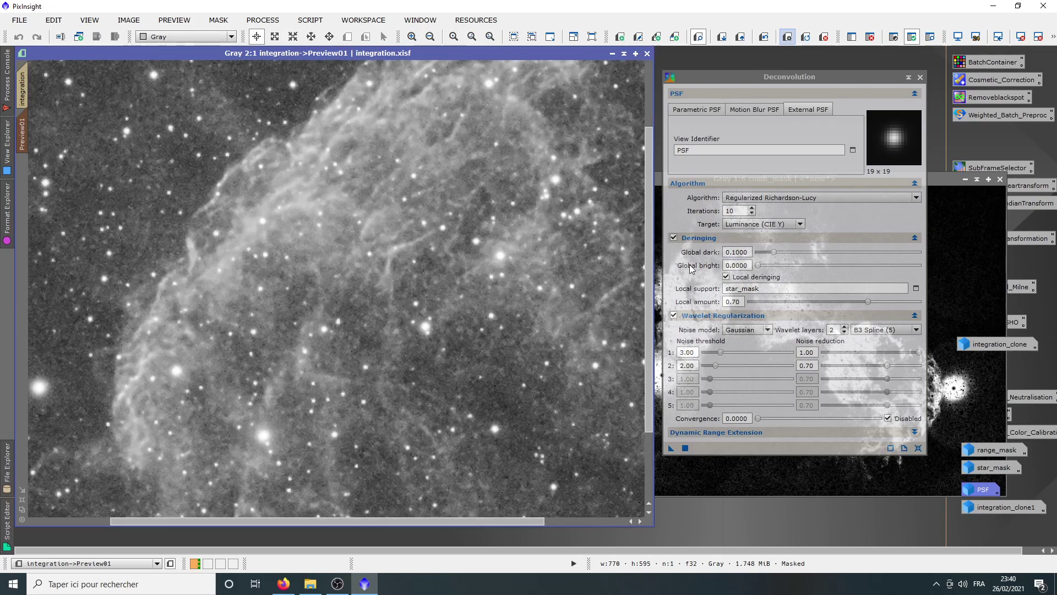
# Step: Set global bright to 0.0500, undo the preview's previous deconvolution, and reapply the process to it
pyautogui.moveTo(761, 264); pyautogui.dragTo(770, 267)
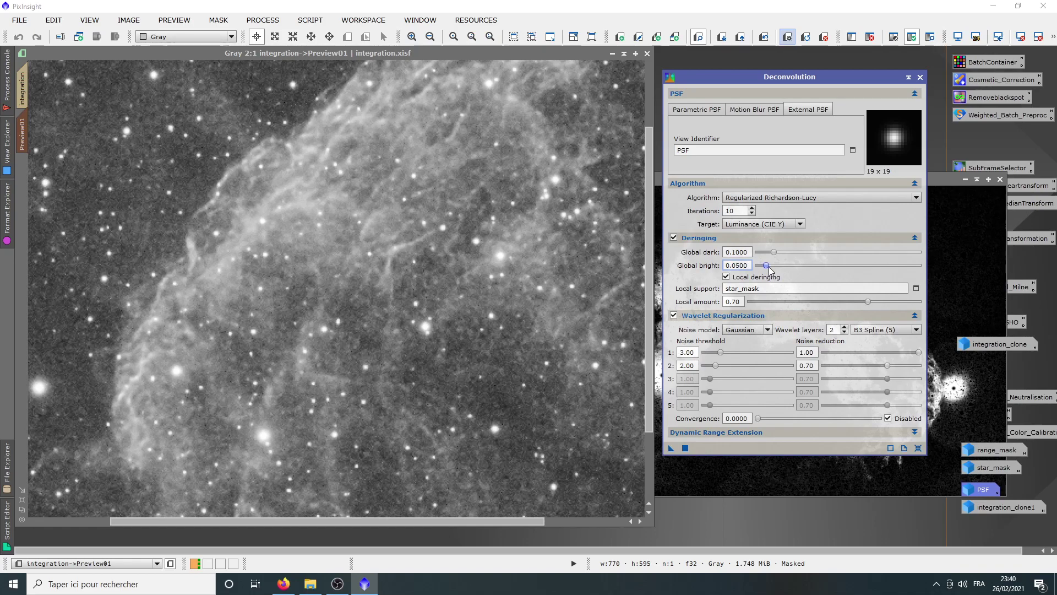
pyautogui.rightClick(376, 239)
pyautogui.click(455, 249)
pyautogui.scroll(2, 378, 295)
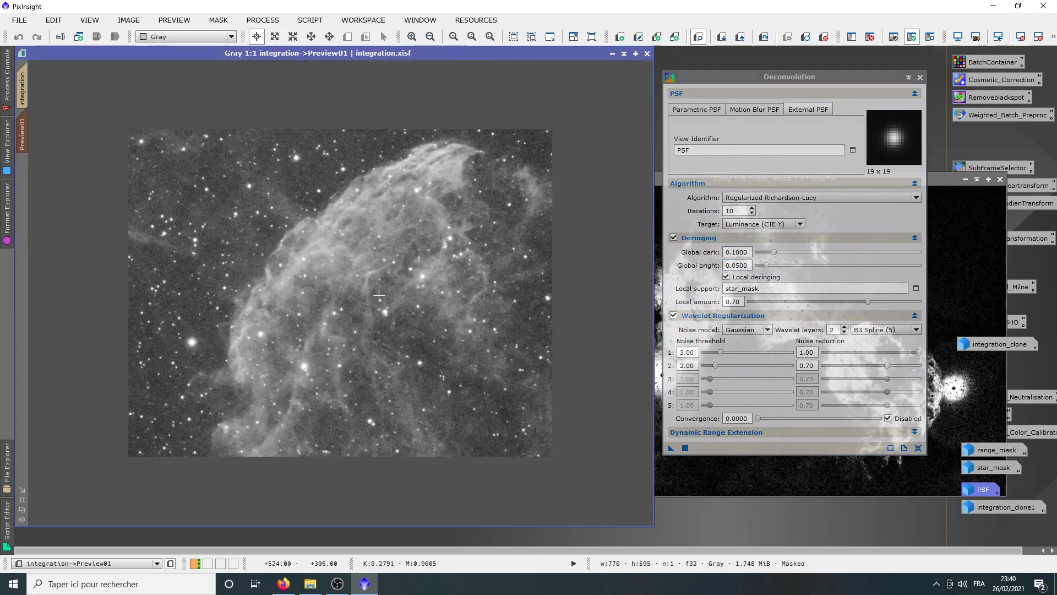
pyautogui.click(670, 448)
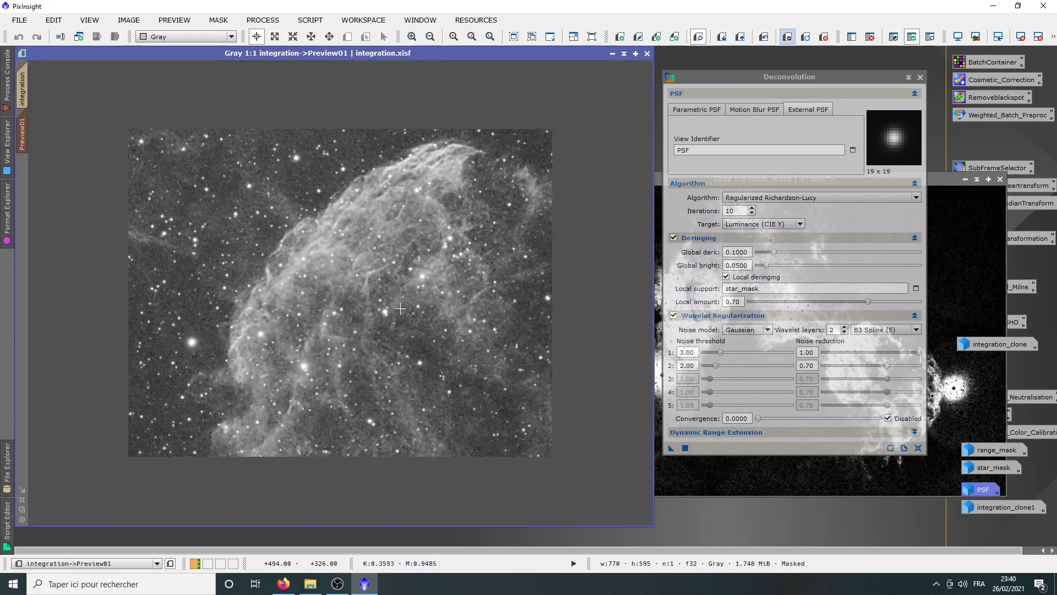
pyautogui.scroll(1, 400, 309)
# Step: Set global bright to 0.1000 and rerun Deconvolution on the preview in place of the previous result
pyautogui.moveTo(766, 267); pyautogui.dragTo(771, 267)
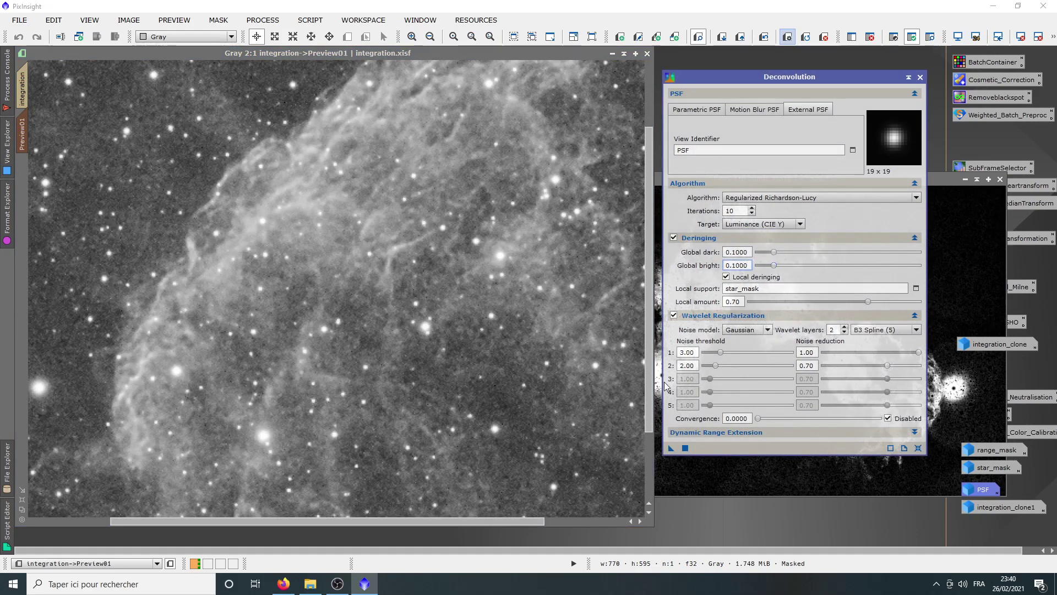
pyautogui.rightClick(453, 312)
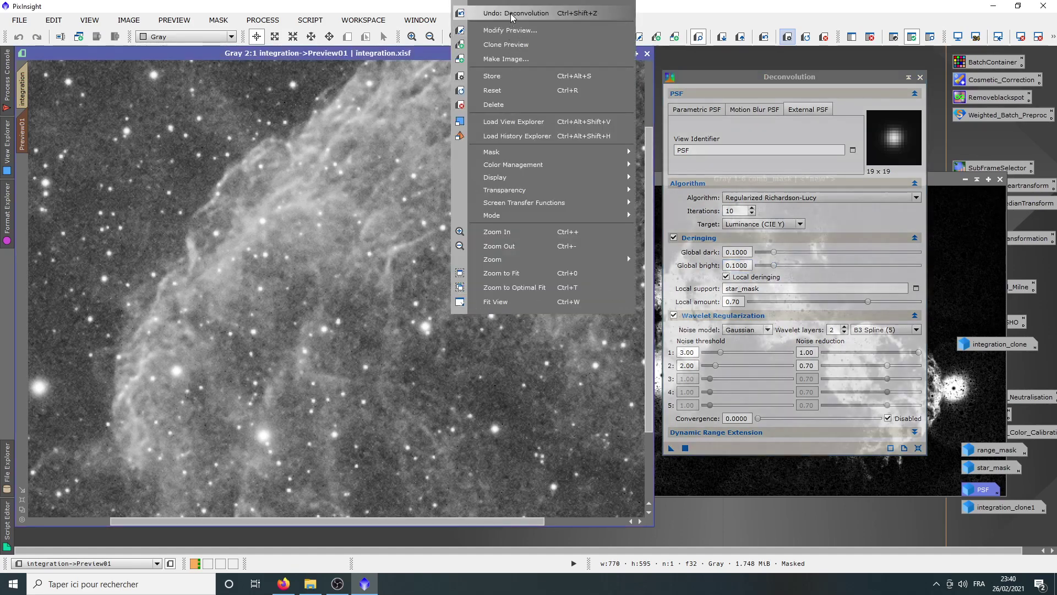
pyautogui.press('Escape')
pyautogui.click(672, 448)
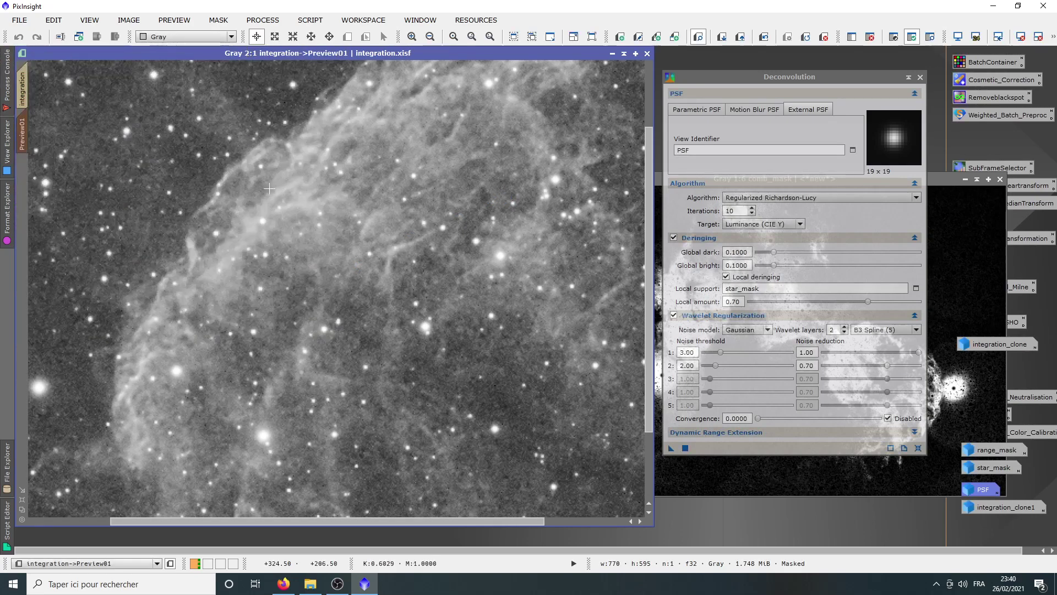
# Step: Check the Process Console output for the deconvolution run
pyautogui.click(5, 85)
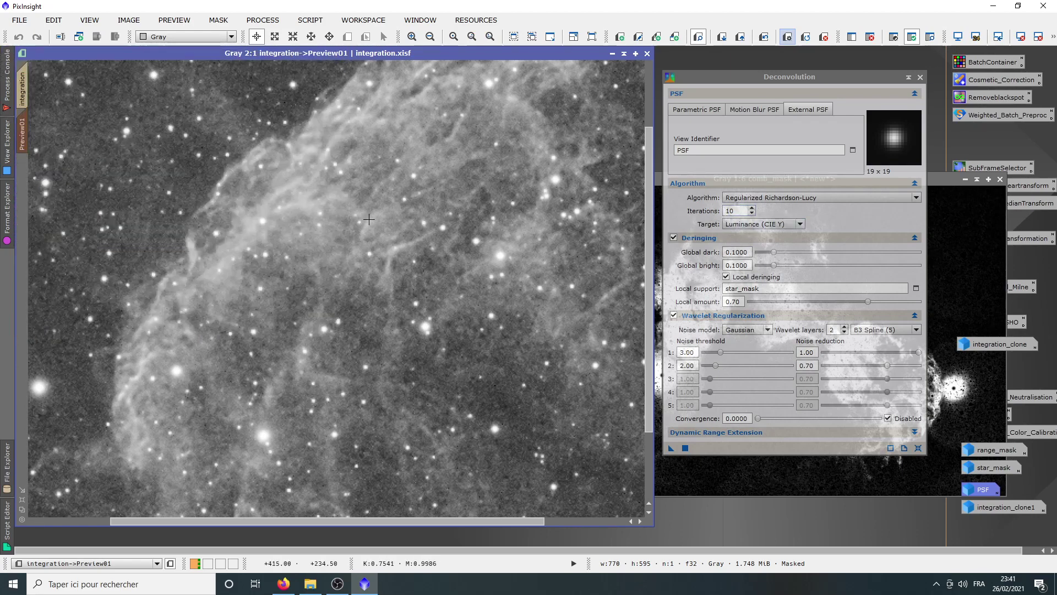
pyautogui.click(5, 86)
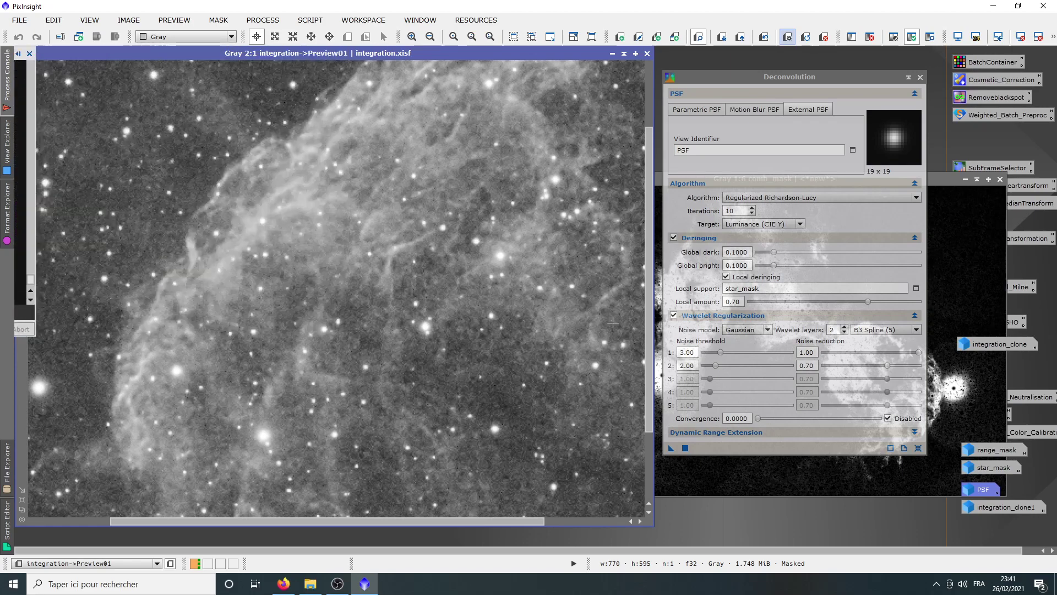
pyautogui.click(7, 83)
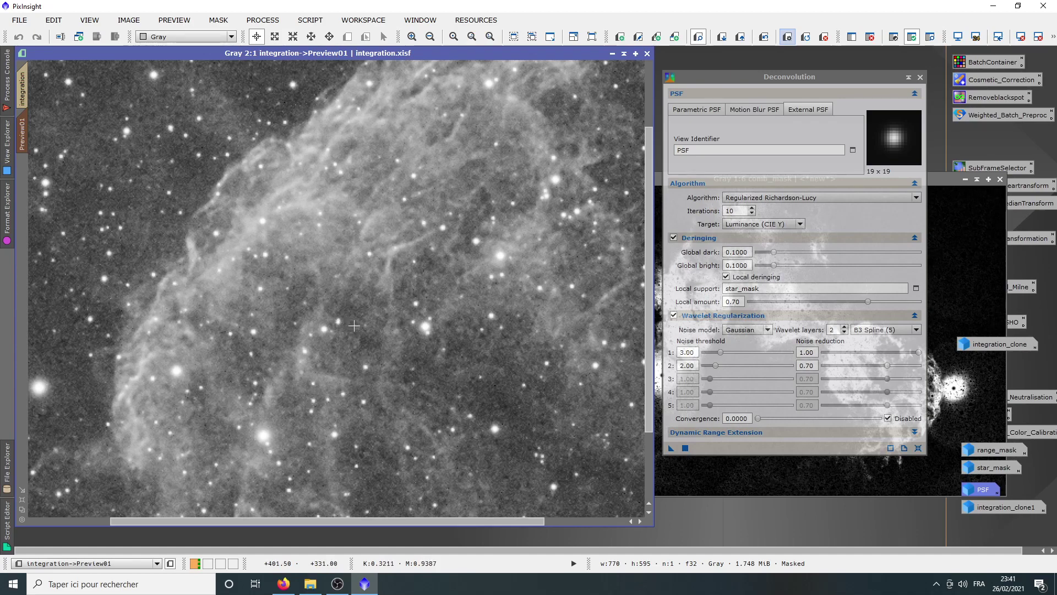
# Step: Set Deconvolution to 8 iterations and local amount 0.85, and undo the preview's last deconvolution
pyautogui.doubleClick(738, 213)
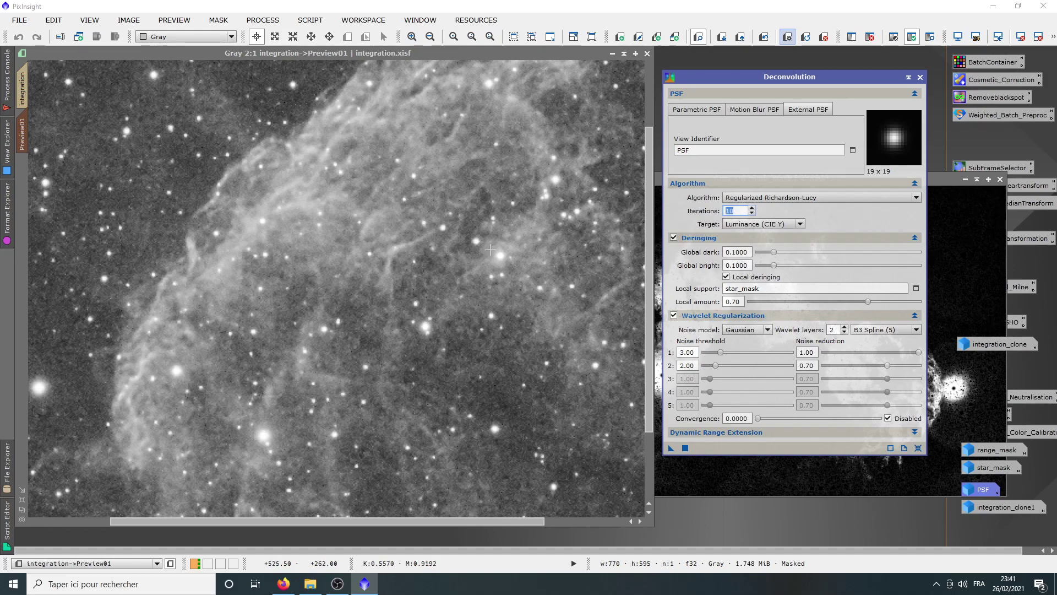
pyautogui.click(752, 214)
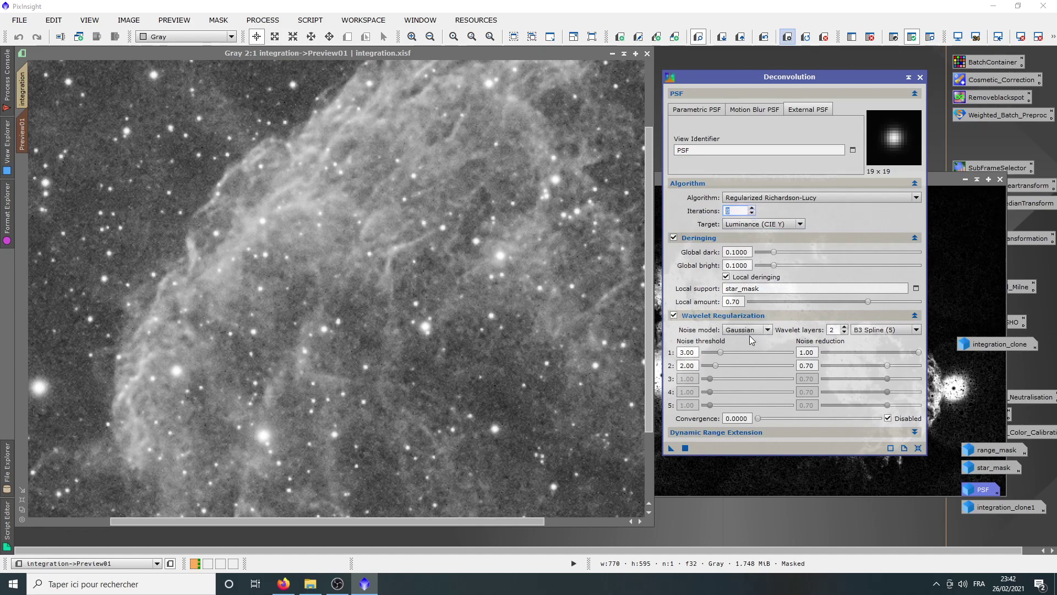
pyautogui.click(869, 302)
pyautogui.moveTo(869, 302); pyautogui.dragTo(888, 303)
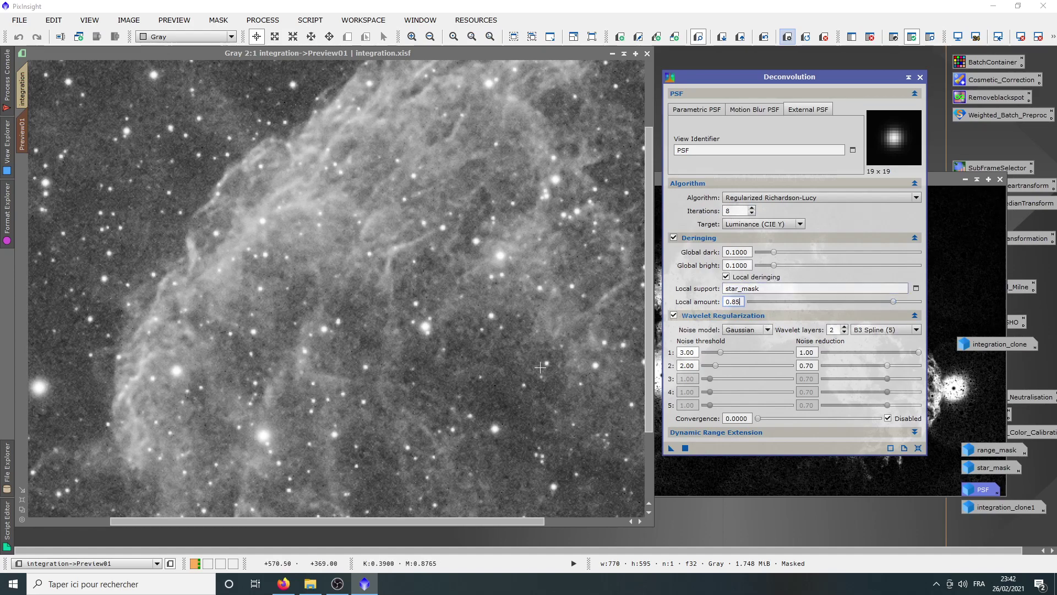
pyautogui.rightClick(334, 238)
pyautogui.click(405, 255)
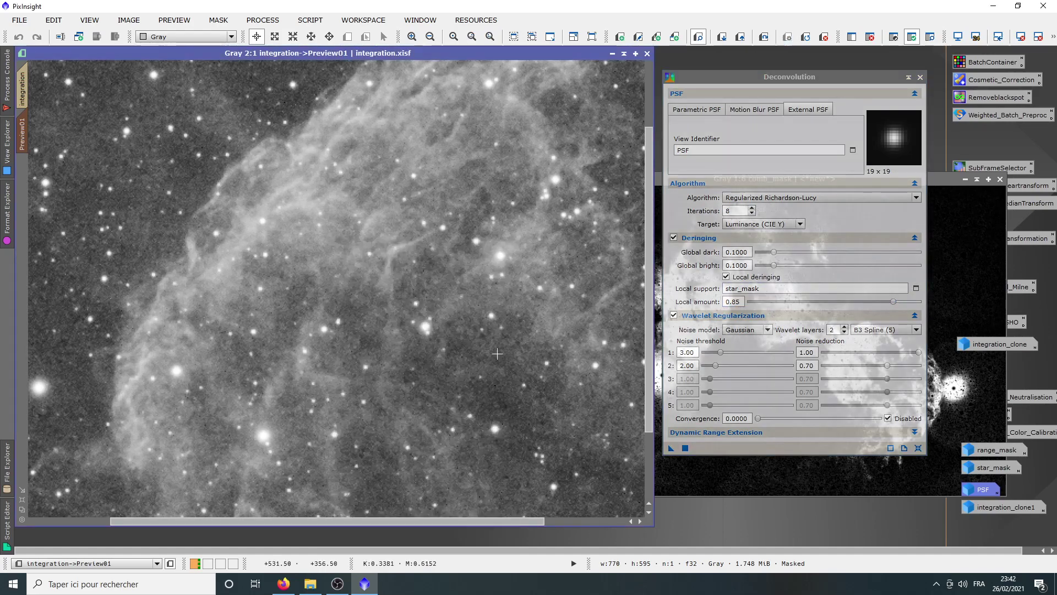
# Step: Apply Deconvolution with 8 iterations to the preview, and undo that run
pyautogui.click(672, 448)
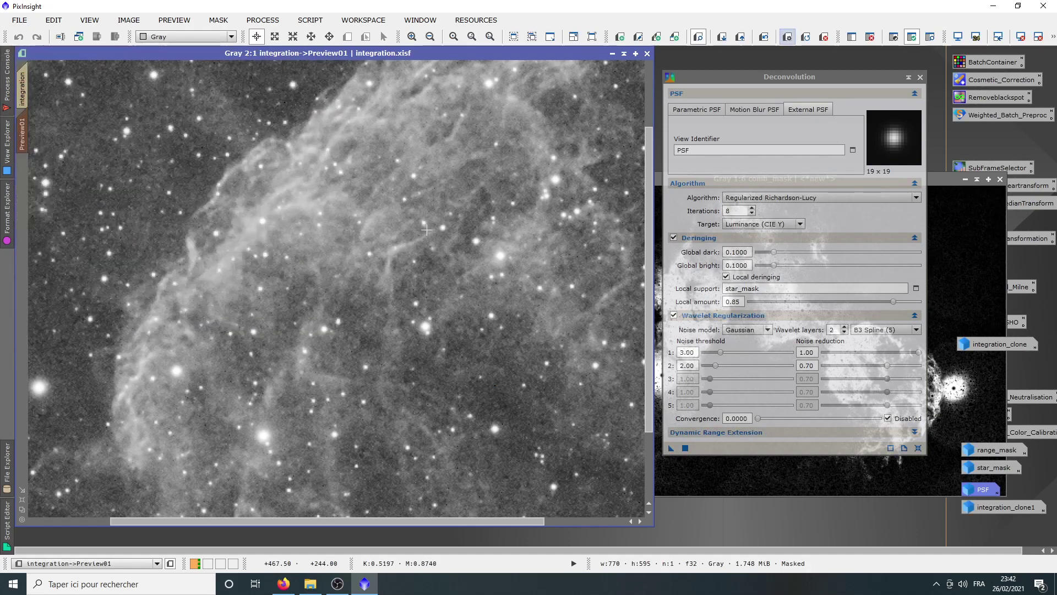
pyautogui.rightClick(488, 376)
pyautogui.click(550, 76)
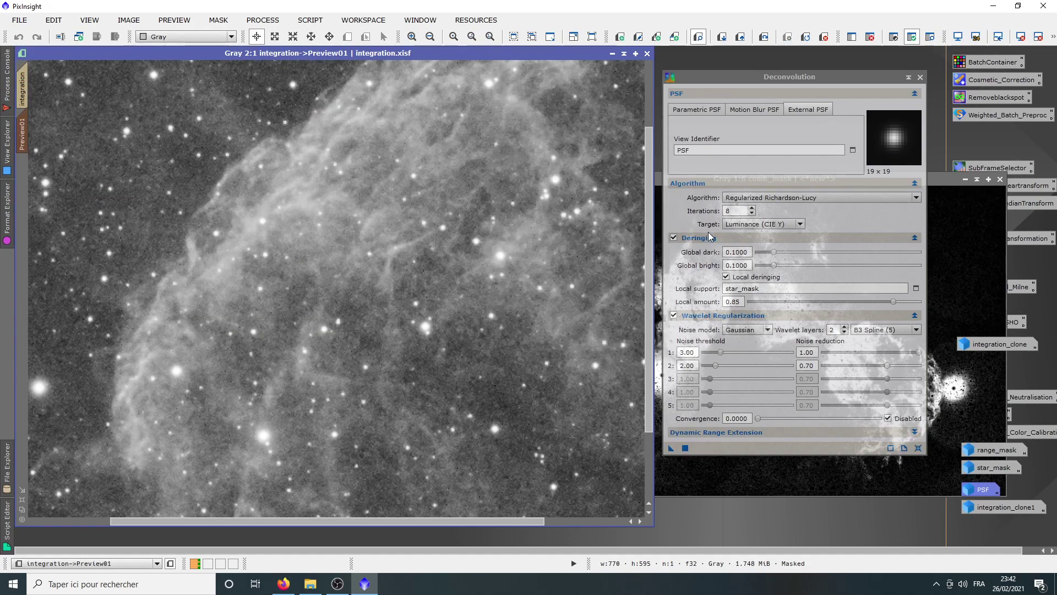
# Step: Set Deconvolution to 5 iterations, apply it to the preview, and undo the result
pyautogui.click(752, 213)
pyautogui.click(752, 213)
pyautogui.click(751, 214)
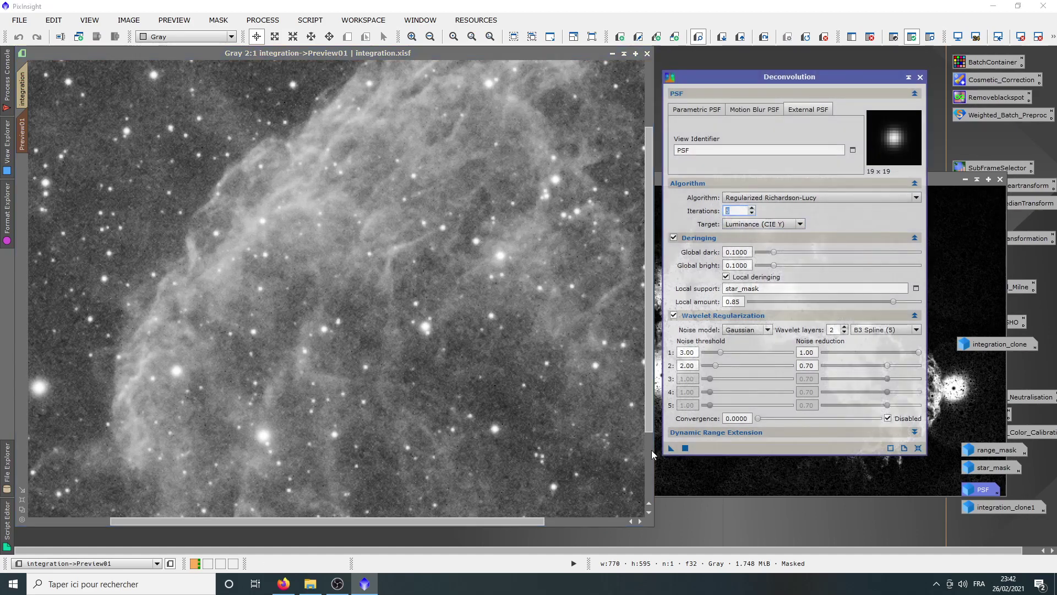
pyautogui.moveTo(671, 447); pyautogui.dragTo(531, 392)
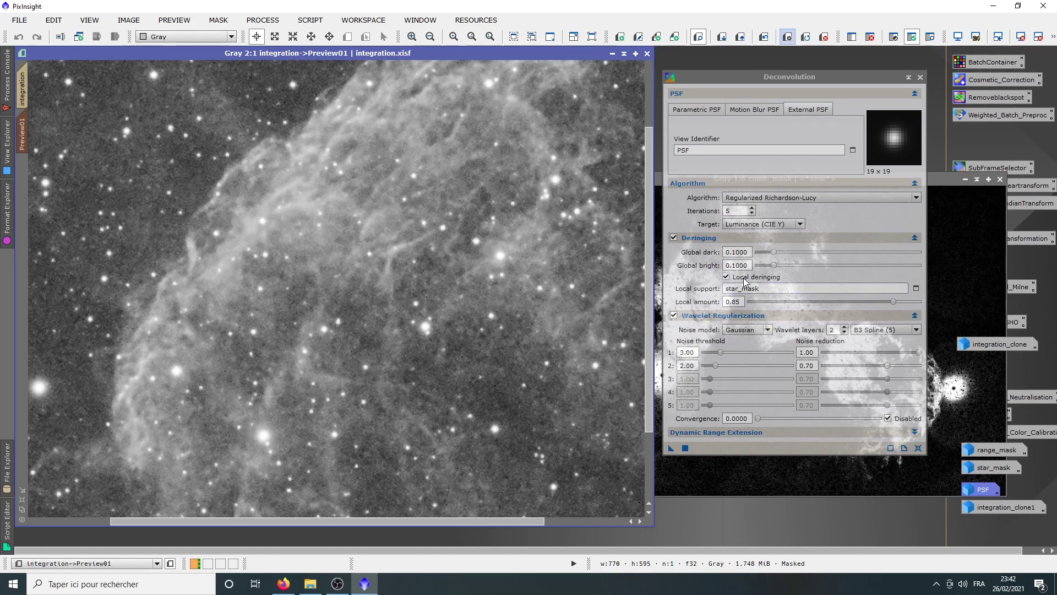
pyautogui.rightClick(577, 249)
pyautogui.click(581, 265)
# Step: Set Deconvolution to 3 iterations and apply it to the preview
pyautogui.click(753, 213)
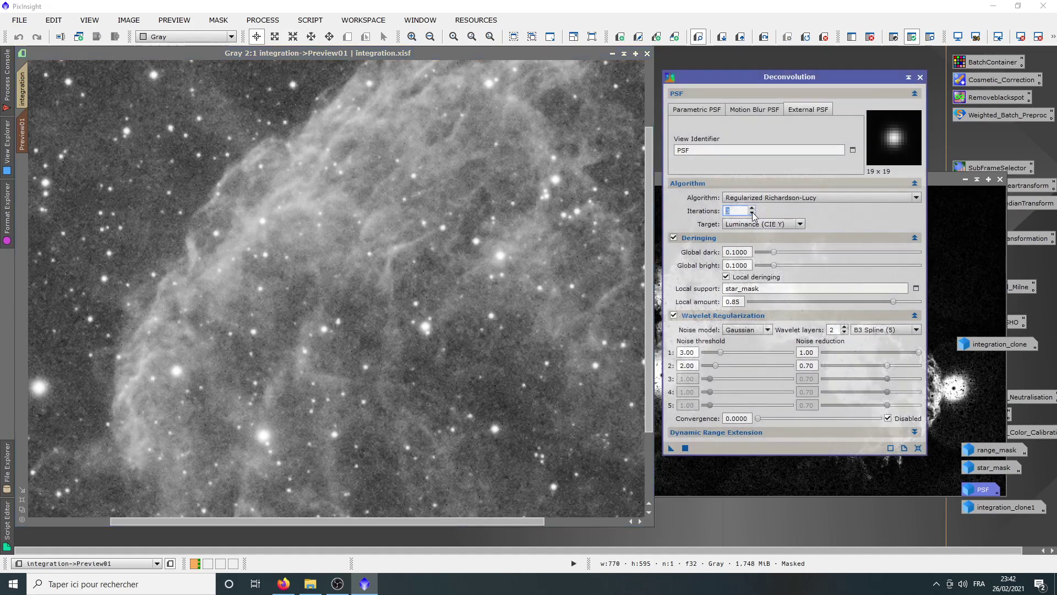
pyautogui.moveTo(671, 447); pyautogui.dragTo(405, 318)
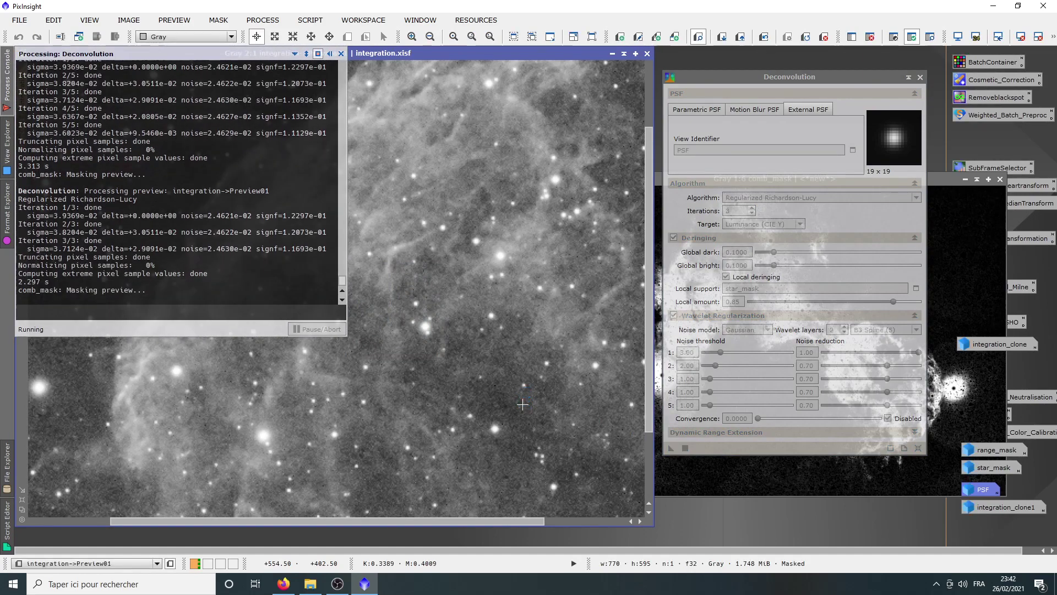
pyautogui.scroll(-3, 379, 312)
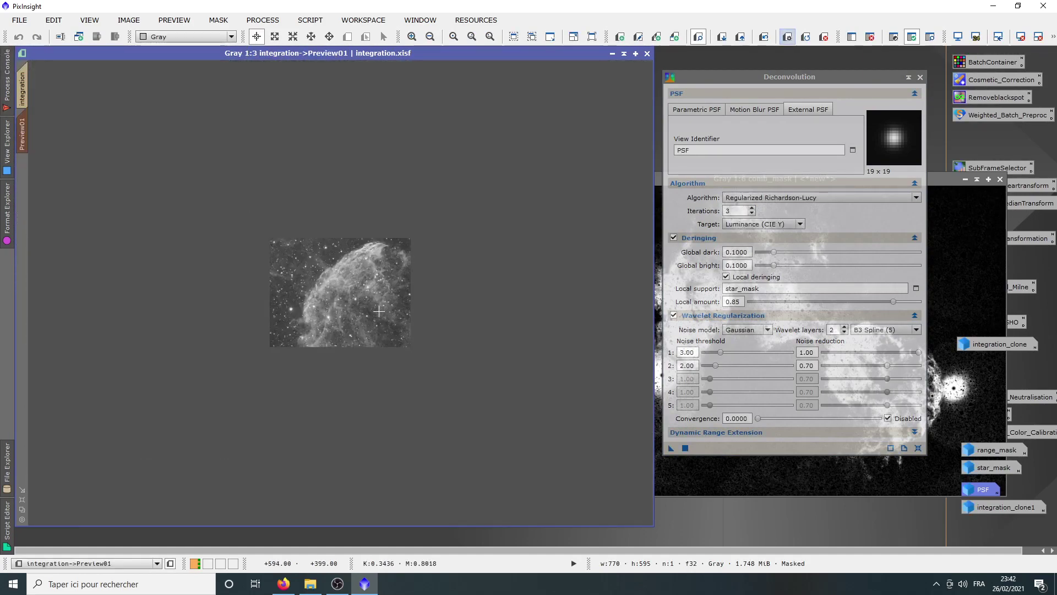
pyautogui.scroll(2, 379, 312)
# Step: Compare the preview with and without the 3-iteration deconvolution, and examine its background and stars up close
pyautogui.rightClick(370, 296)
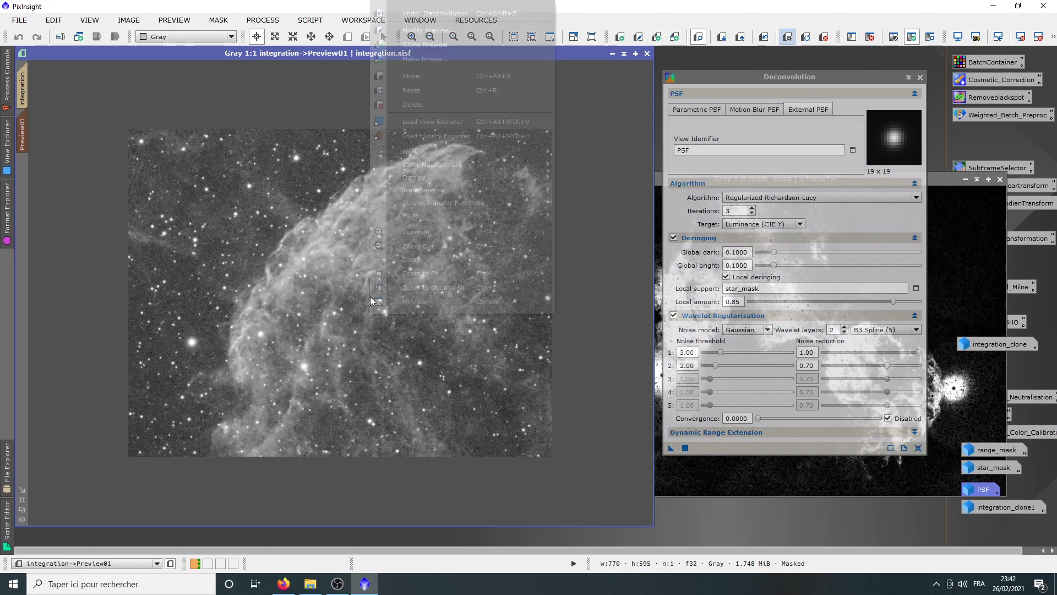
pyautogui.click(457, 14)
pyautogui.rightClick(550, 148)
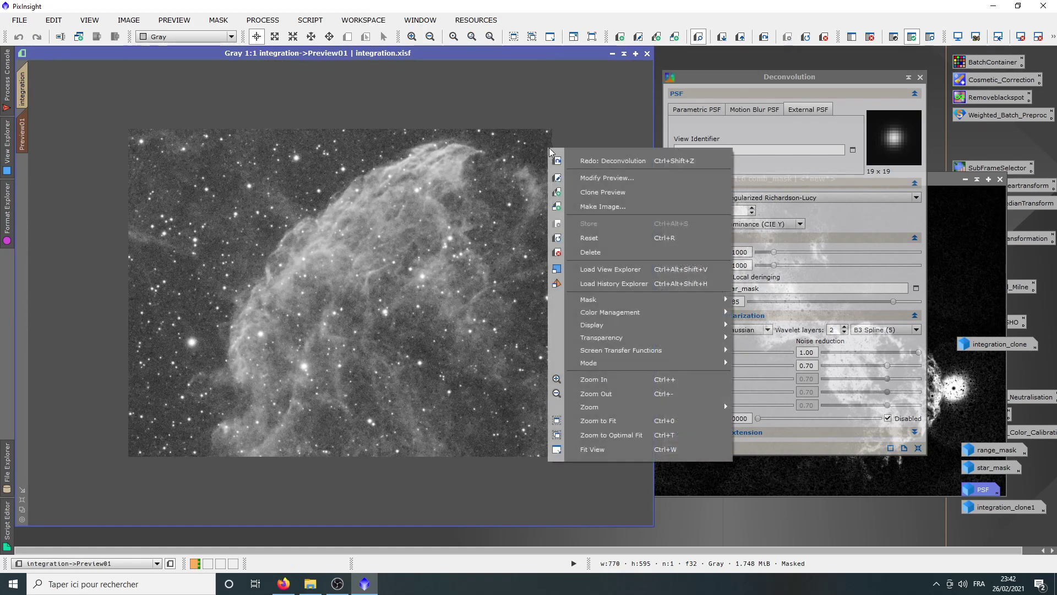
pyautogui.click(618, 161)
pyautogui.rightClick(544, 156)
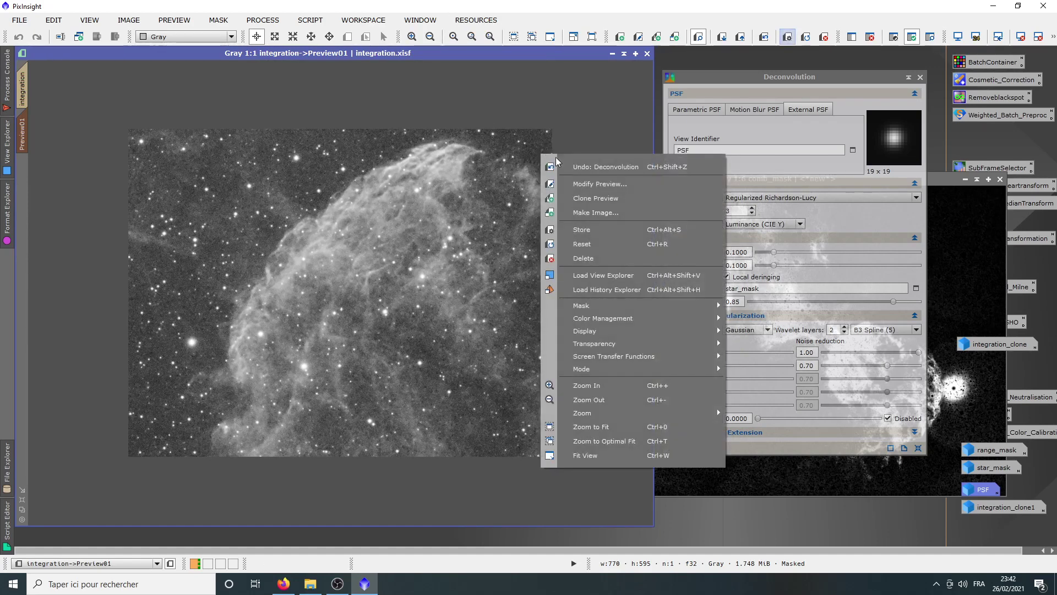
pyautogui.click(584, 165)
pyautogui.rightClick(542, 165)
pyautogui.click(567, 169)
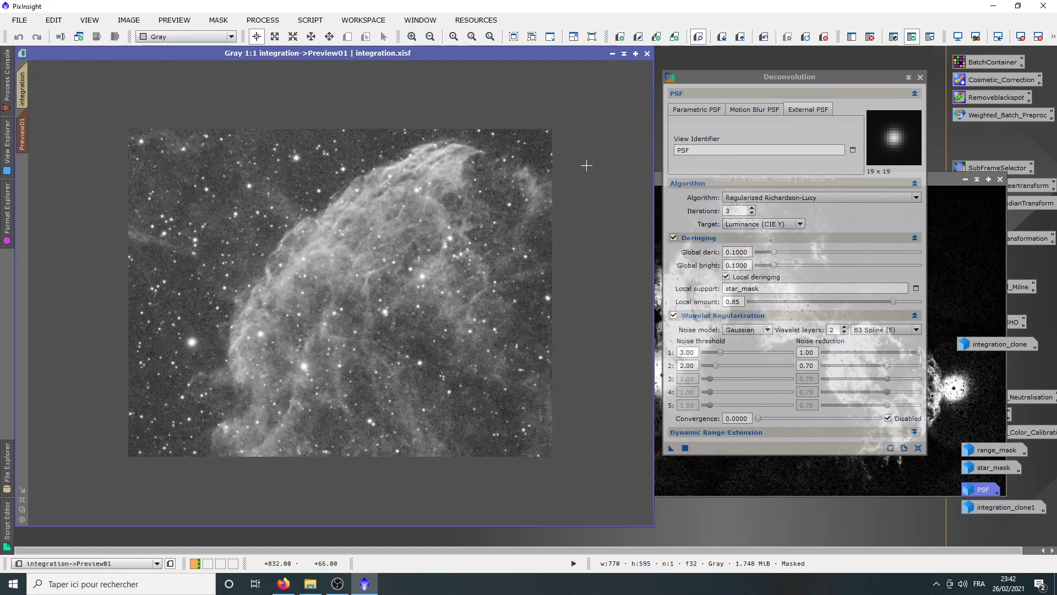
pyautogui.scroll(2, 448, 352)
pyautogui.scroll(2, 448, 353)
pyautogui.moveTo(448, 283); pyautogui.dragTo(323, 338)
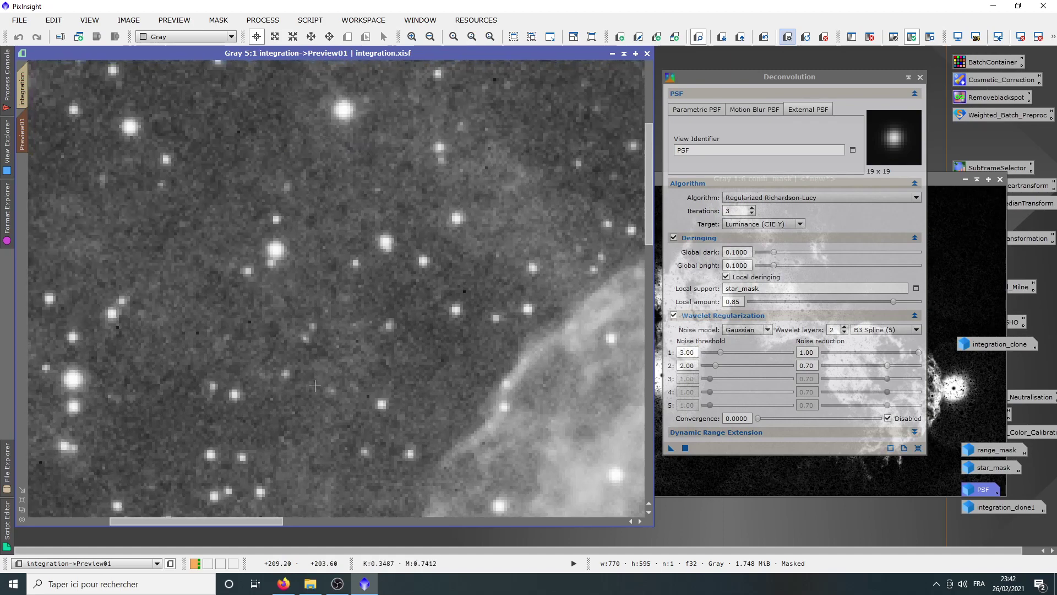
pyautogui.scroll(-5, 372, 397)
pyautogui.scroll(1, 374, 397)
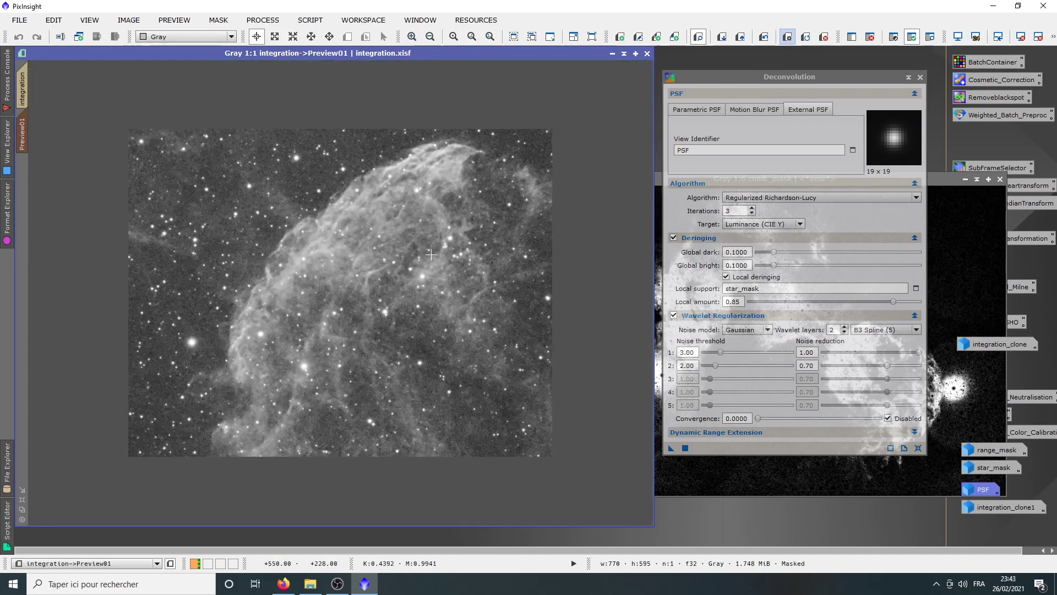
# Step: Set Deconvolution to 2 iterations, undo the preview's 3-iteration result, and reapply the process to it
pyautogui.click(752, 213)
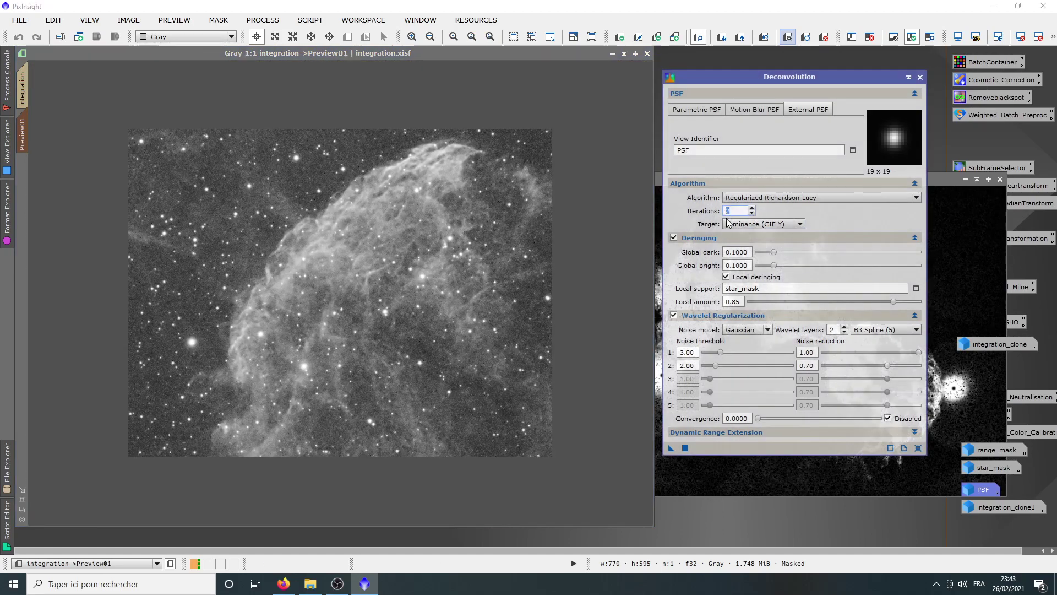
pyautogui.rightClick(444, 250)
pyautogui.press('Escape')
pyautogui.click(685, 448)
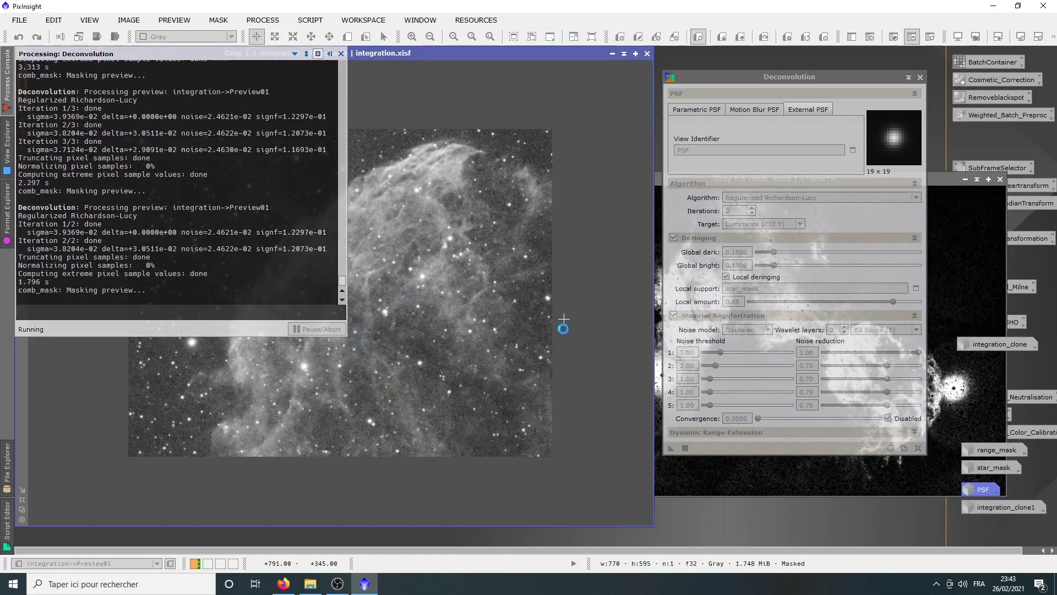
# Step: Compare the nebula's upper edge in the magnified preview with and without the 2-iteration deconvolution
pyautogui.rightClick(511, 215)
pyautogui.click(602, 230)
pyautogui.scroll(1, 313, 240)
pyautogui.scroll(-1, 325, 286)
pyautogui.scroll(1, 336, 331)
pyautogui.moveTo(338, 339); pyautogui.dragTo(308, 380)
pyautogui.rightClick(524, 216)
pyautogui.click(621, 230)
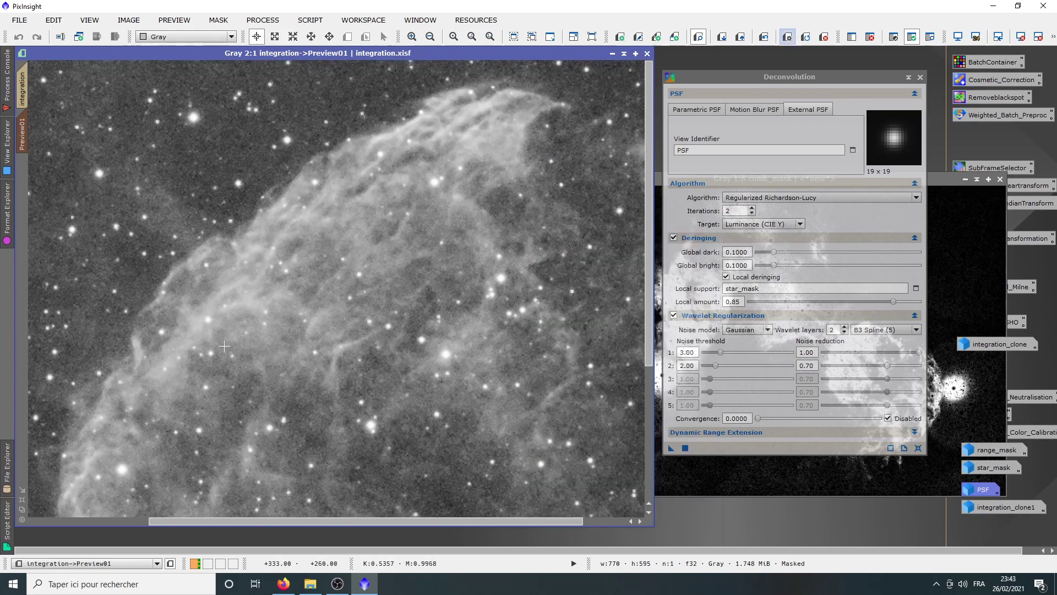
pyautogui.rightClick(547, 215)
pyautogui.click(618, 230)
pyautogui.rightClick(535, 216)
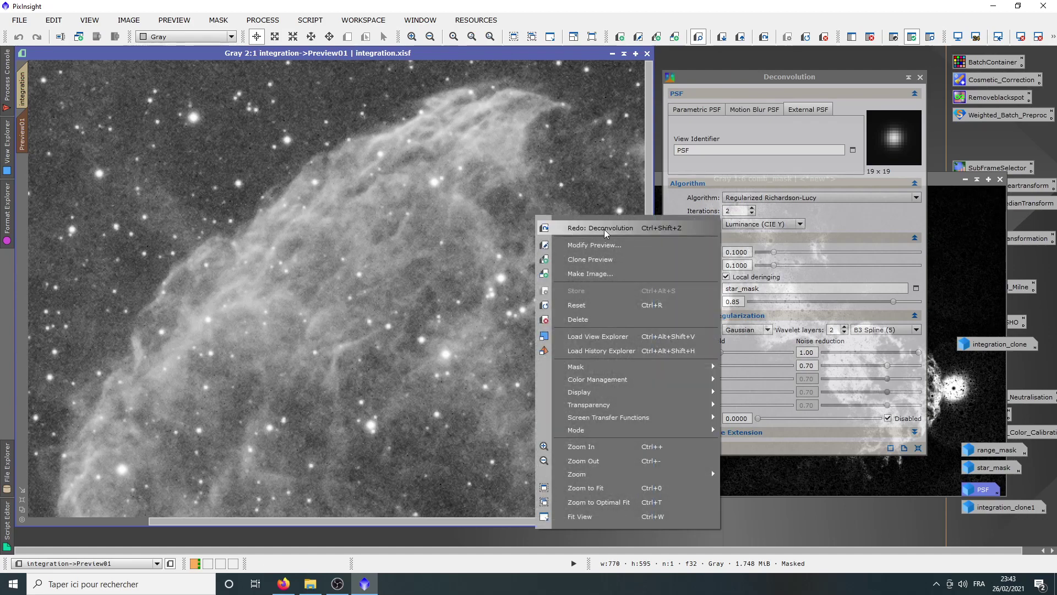
pyautogui.click(604, 228)
pyautogui.rightClick(598, 224)
pyautogui.click(655, 236)
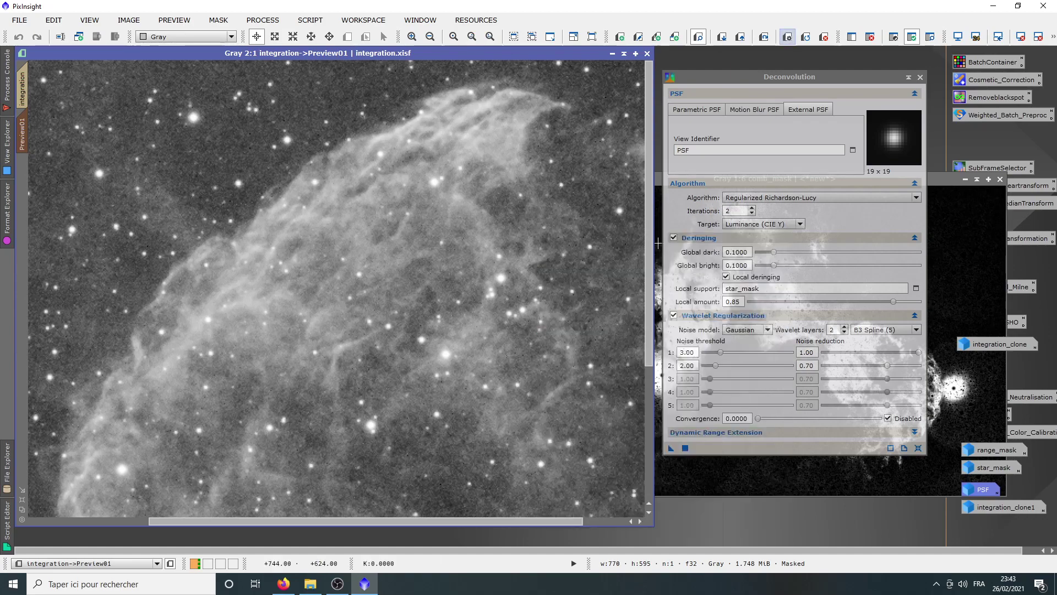
pyautogui.rightClick(603, 236)
pyautogui.click(655, 251)
pyautogui.scroll(-1, 466, 291)
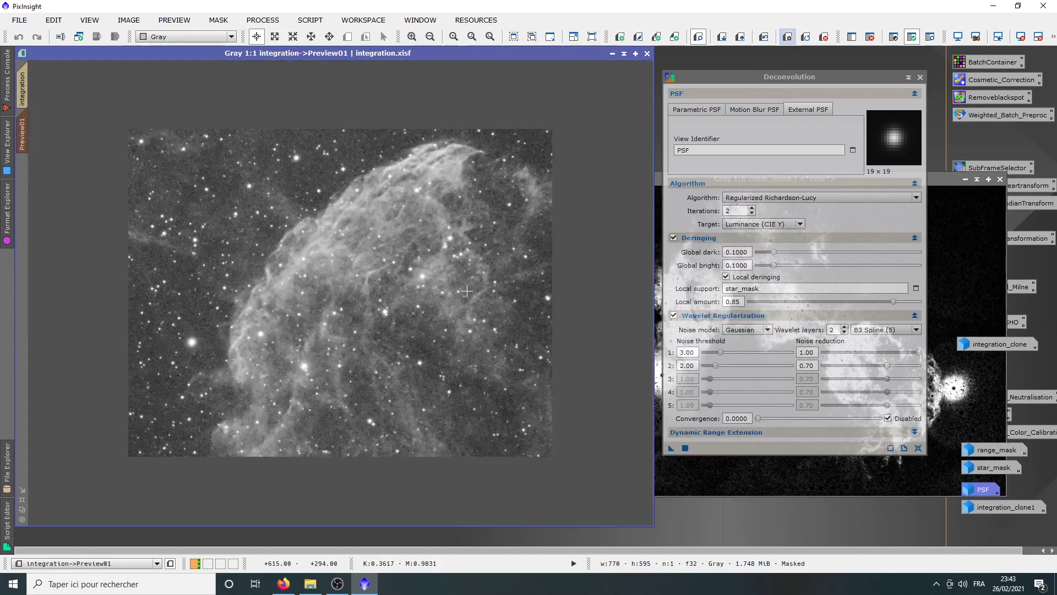
# Step: Compare the entire preview at reduced magnification by repeatedly undoing and redoing its 2-iteration deconvolution
pyautogui.scroll(-1, 472, 290)
pyautogui.rightClick(429, 260)
pyautogui.click(435, 275)
pyautogui.rightClick(429, 260)
pyautogui.click(483, 271)
pyautogui.scroll(1, 434, 294)
pyautogui.rightClick(501, 260)
pyautogui.click(551, 270)
pyautogui.rightClick(523, 243)
pyautogui.click(570, 255)
pyautogui.rightClick(524, 243)
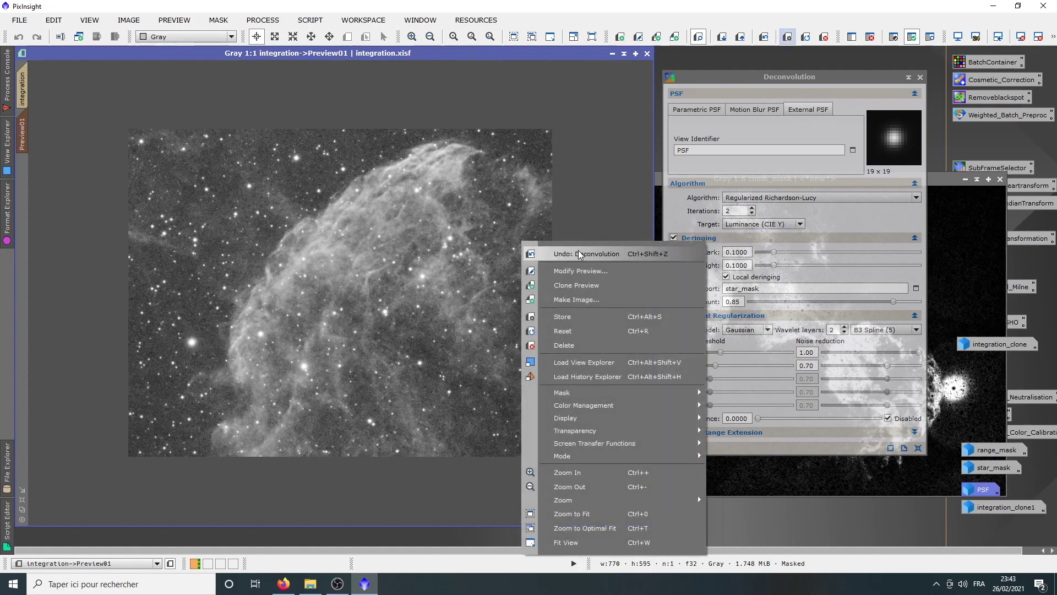
pyautogui.click(578, 253)
pyautogui.rightClick(479, 221)
pyautogui.click(534, 243)
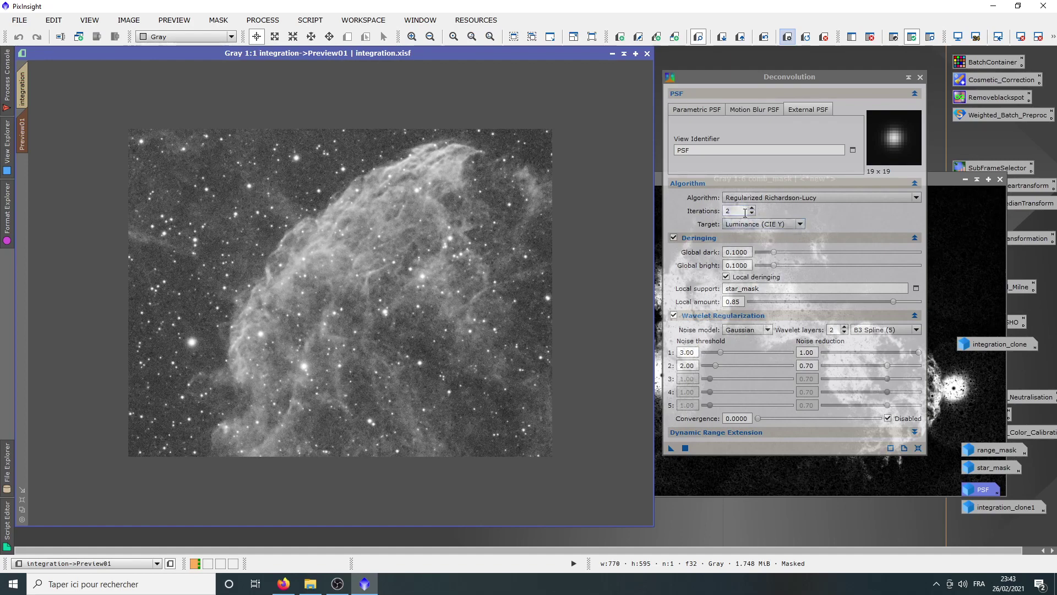
# Step: Apply the 2-iteration Deconvolution to the full integration image and delete Preview01
pyautogui.click(23, 88)
pyautogui.scroll(-1, 404, 303)
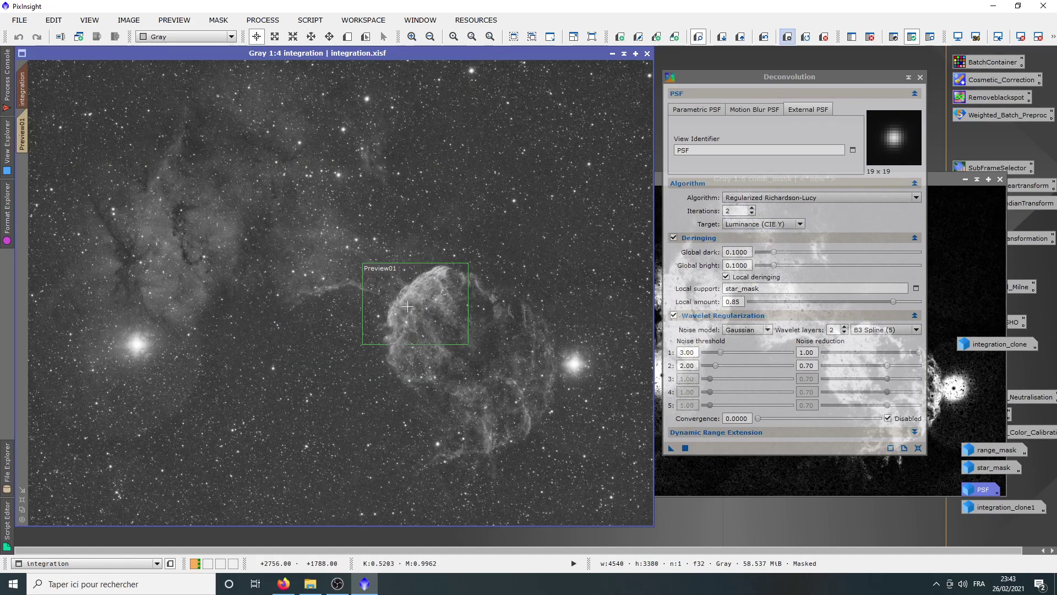
pyautogui.click(672, 448)
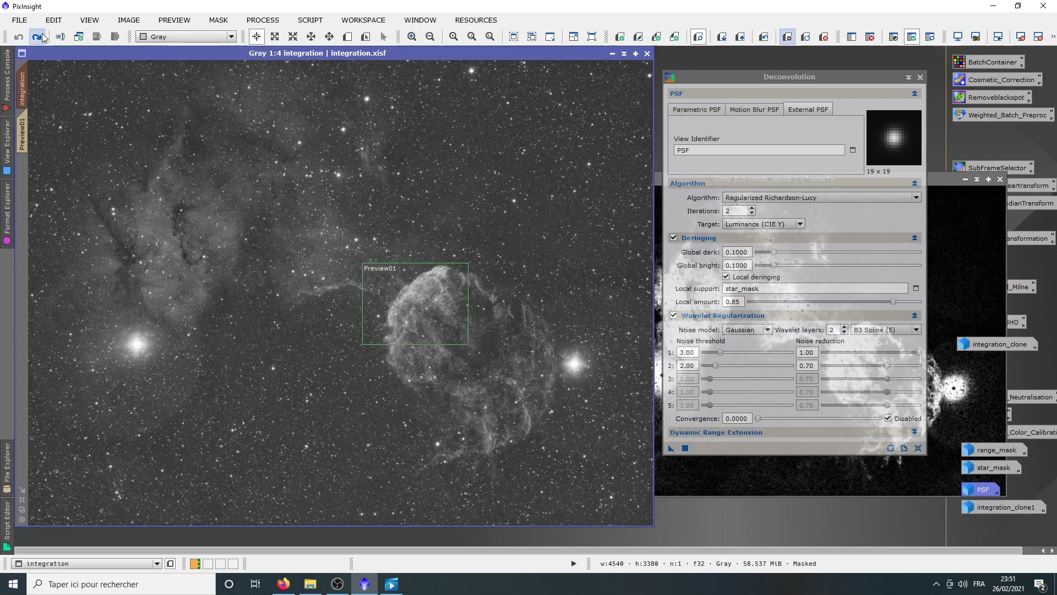
pyautogui.hotkey('ctrl', 'y')
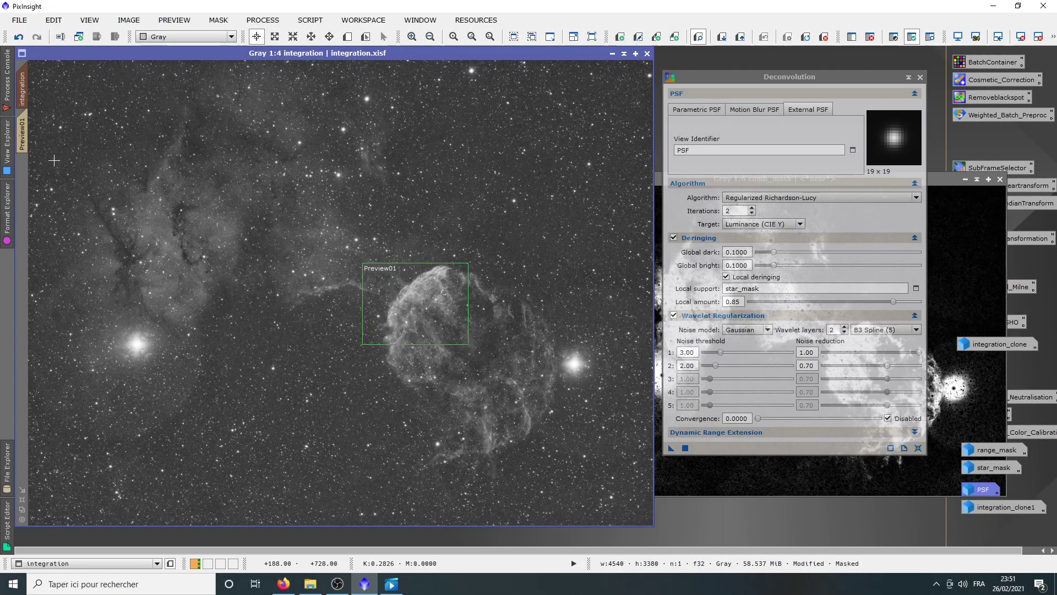
pyautogui.rightClick(23, 130)
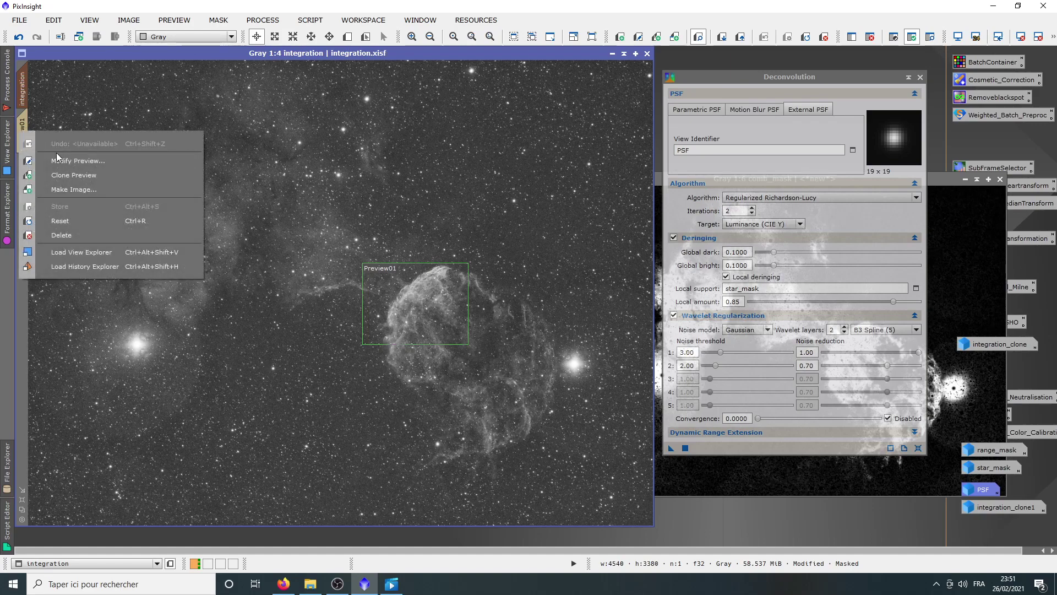
pyautogui.click(74, 231)
# Step: Compare the nebula's filaments in the full integration image before and after deconvolution
pyautogui.scroll(5, 395, 309)
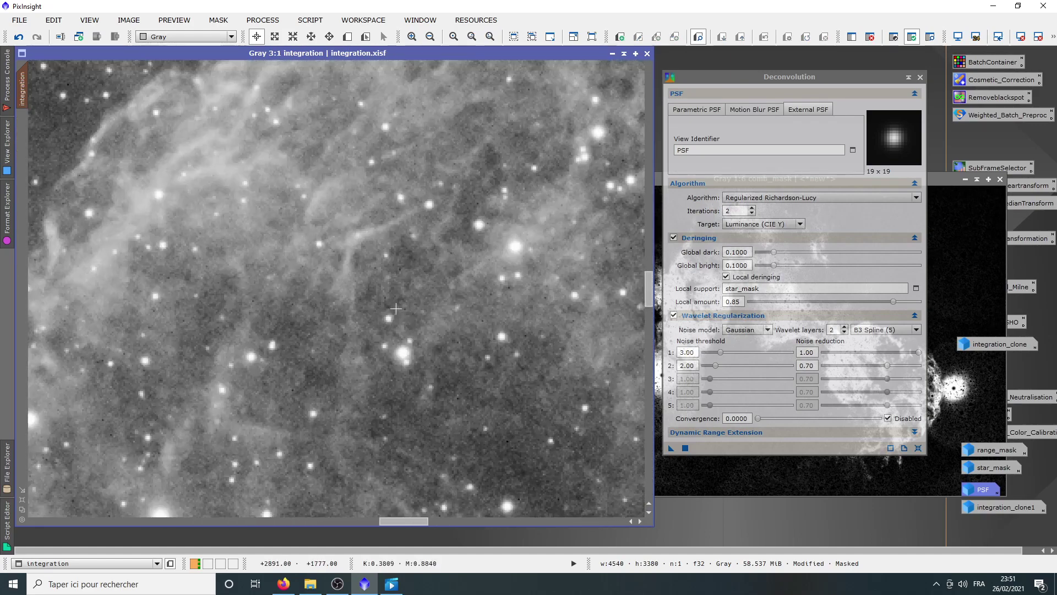
pyautogui.moveTo(396, 309); pyautogui.dragTo(380, 364)
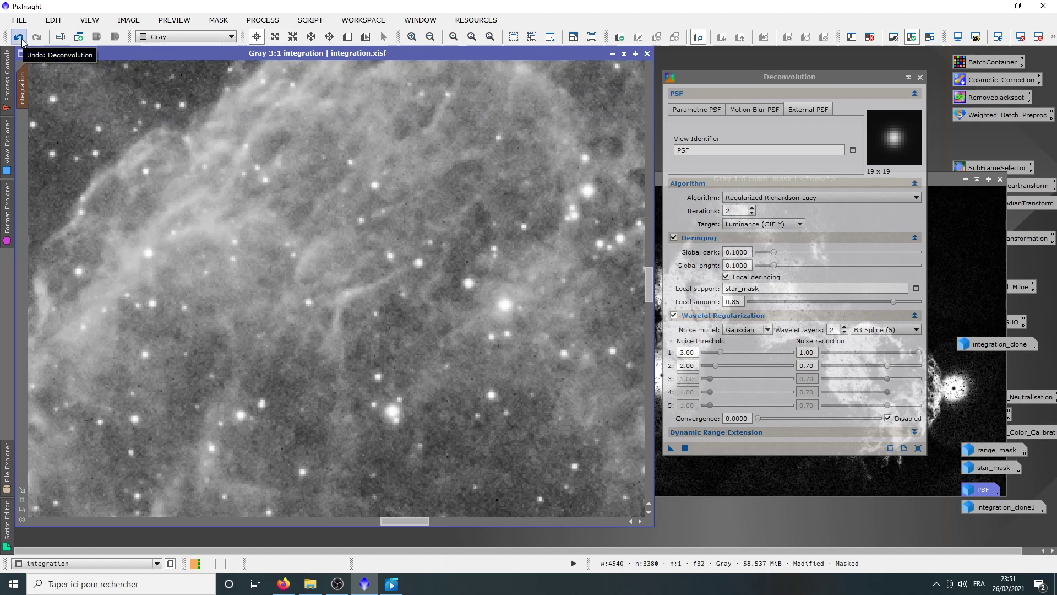
pyautogui.click(19, 37)
pyautogui.click(19, 37)
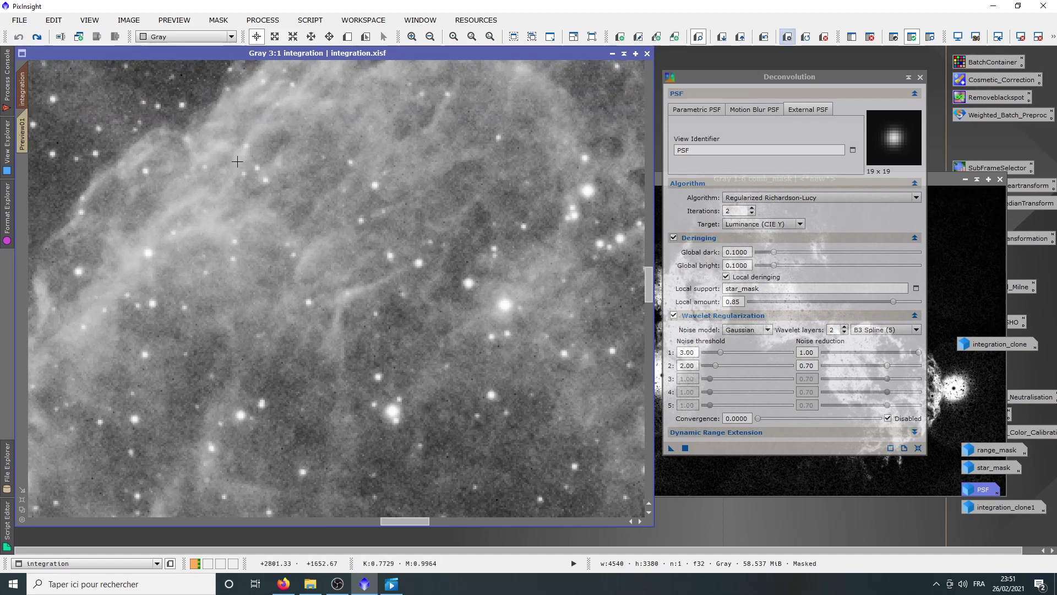
pyautogui.click(33, 39)
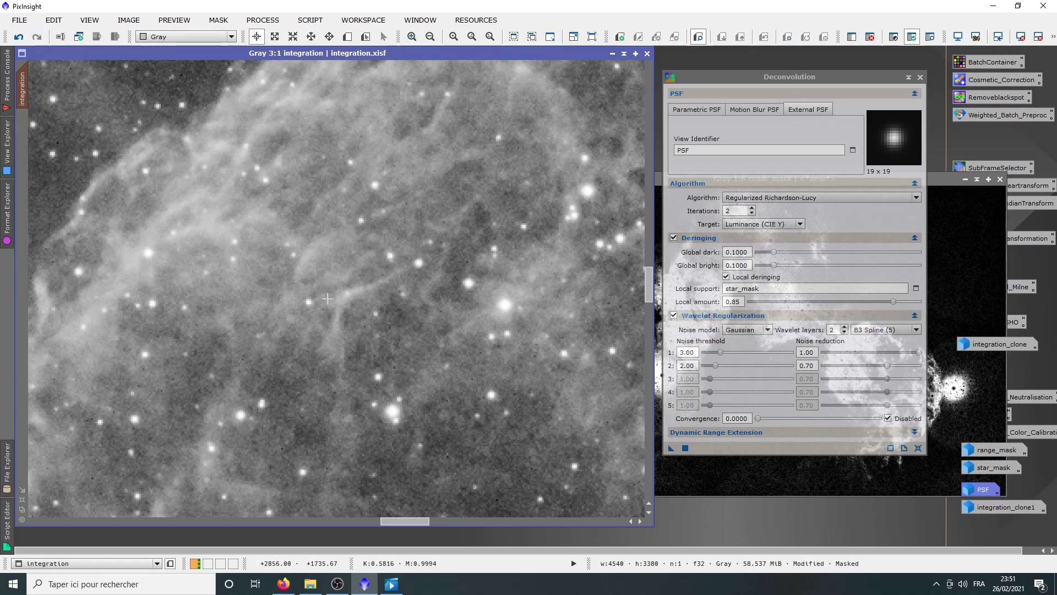
# Step: Examine the nebula's fine filaments and stars at 4:1, alternating between the original and deconvolved image
pyautogui.scroll(1, 189, 208)
pyautogui.moveTo(190, 209); pyautogui.dragTo(453, 340)
pyautogui.moveTo(216, 240); pyautogui.dragTo(35, 118)
pyautogui.moveTo(400, 263); pyautogui.dragTo(372, 249)
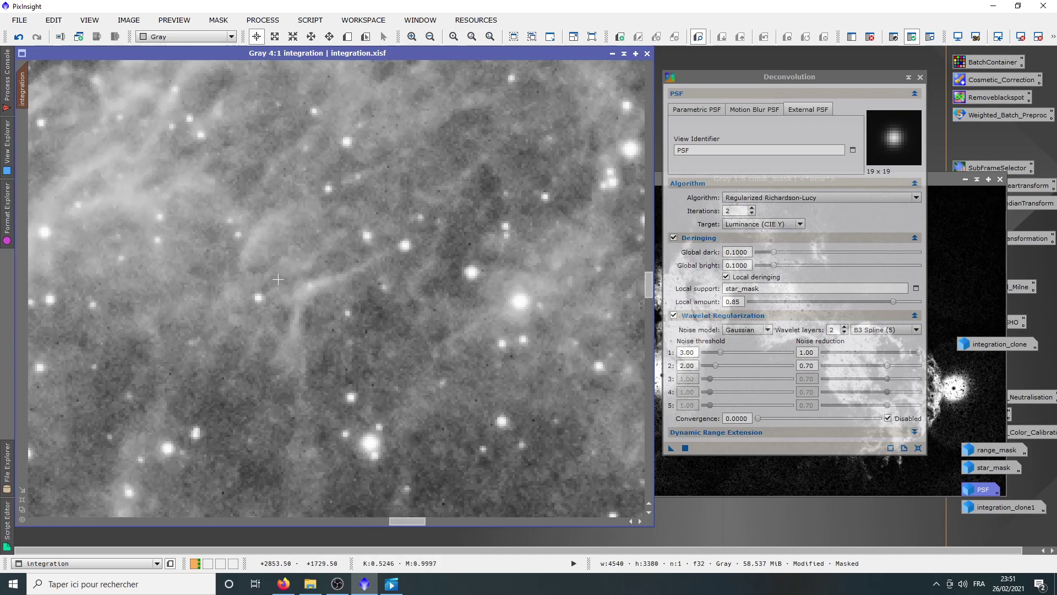
pyautogui.click(20, 37)
pyautogui.click(34, 37)
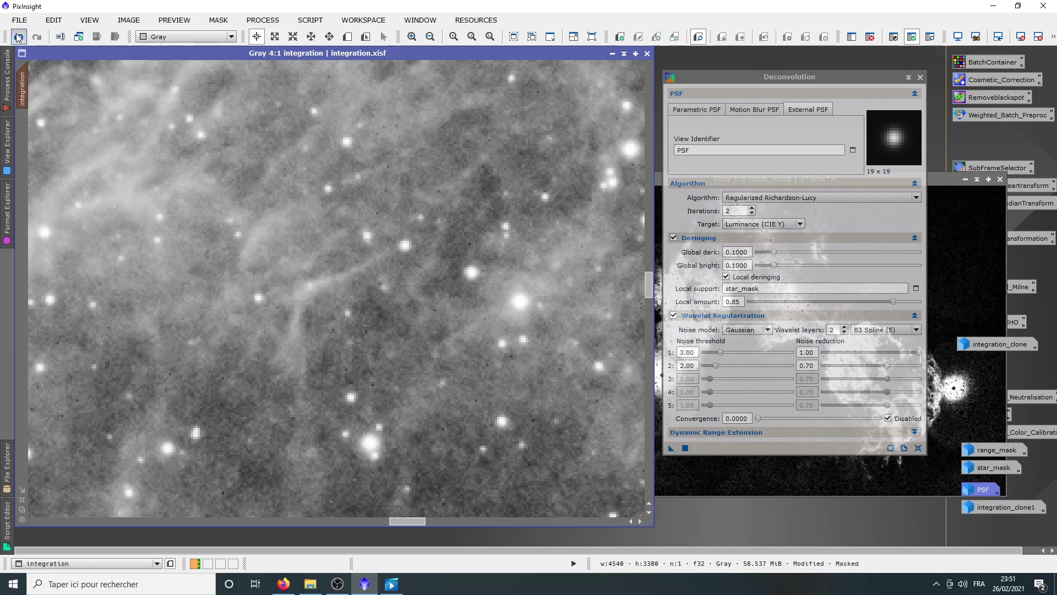
pyautogui.click(18, 37)
pyautogui.click(35, 38)
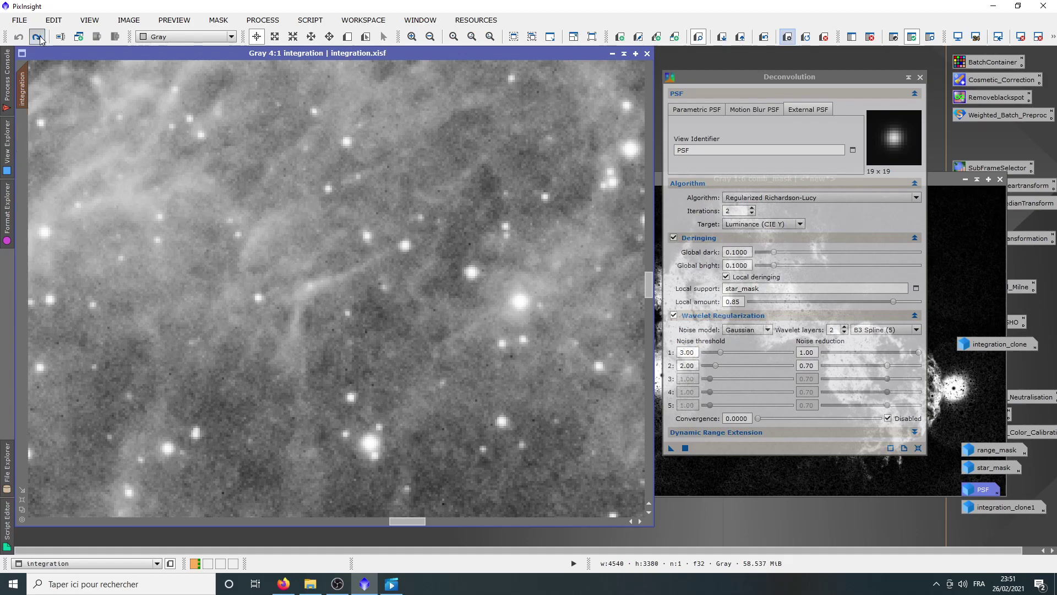
pyautogui.click(18, 38)
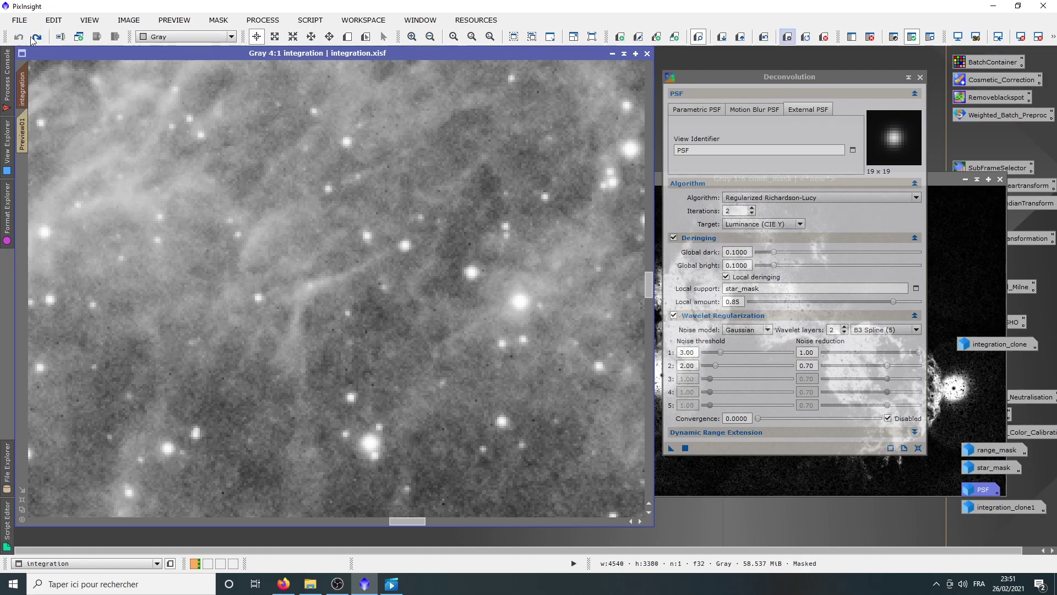
pyautogui.click(34, 37)
# Step: Compare the full integration image before and after deconvolution at 1:4 and then around the round nebula at 1:2
pyautogui.scroll(-6, 406, 285)
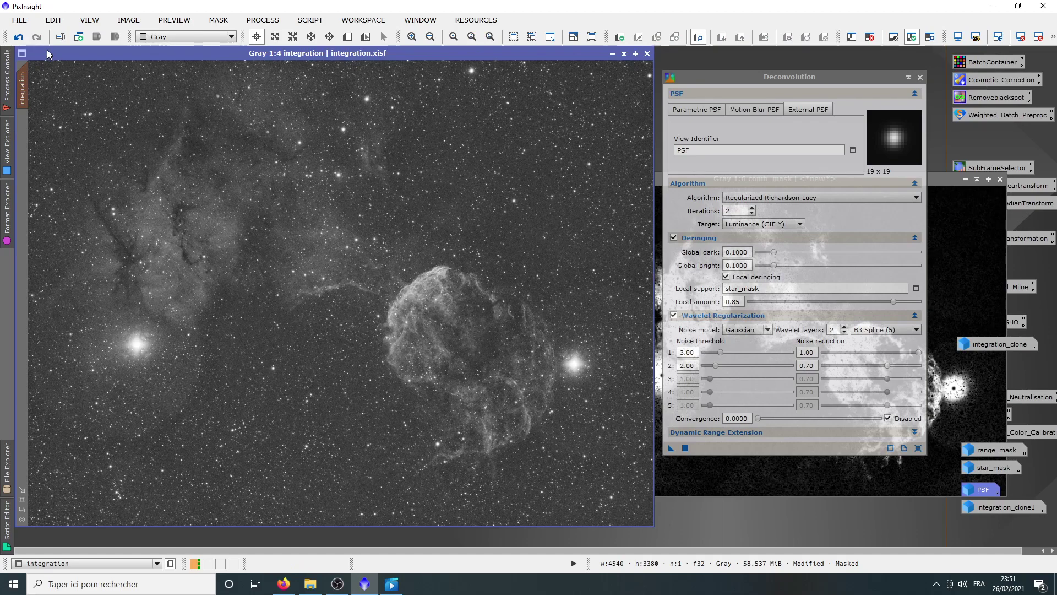
pyautogui.click(19, 37)
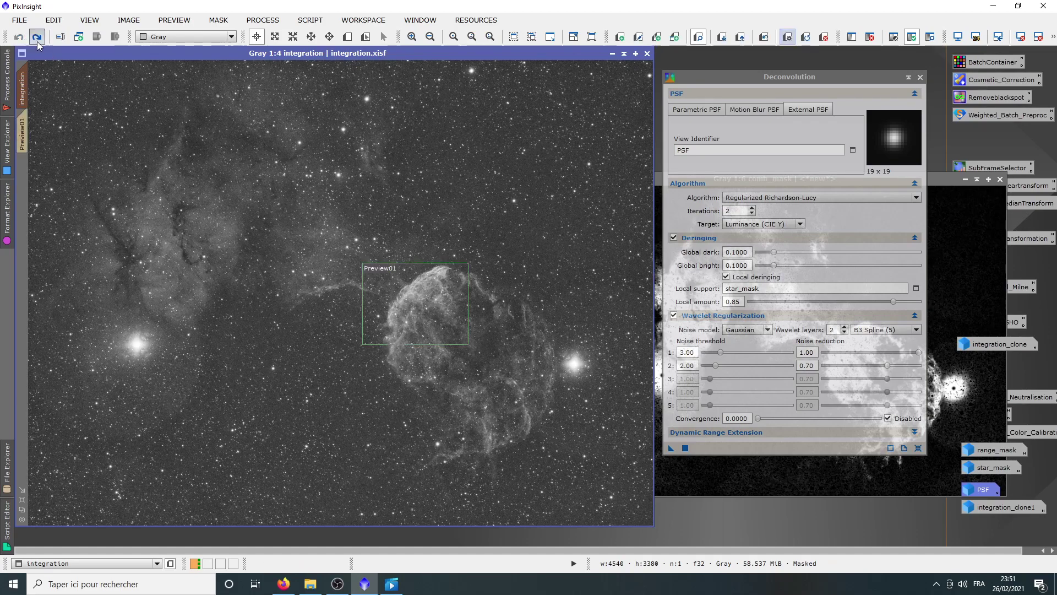
pyautogui.click(36, 38)
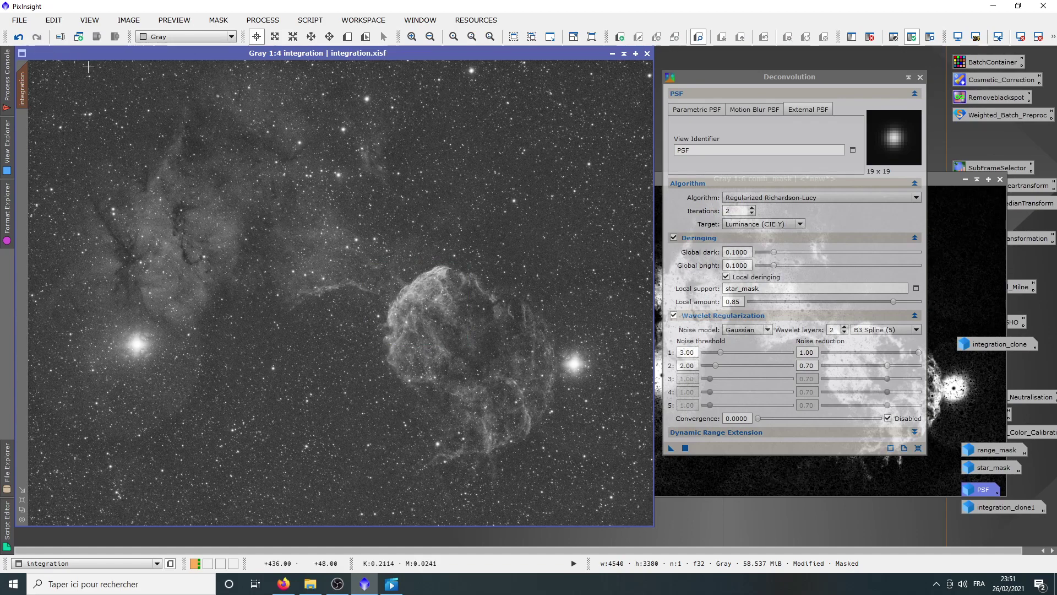
pyautogui.scroll(1, 452, 340)
pyautogui.moveTo(452, 341); pyautogui.dragTo(375, 313)
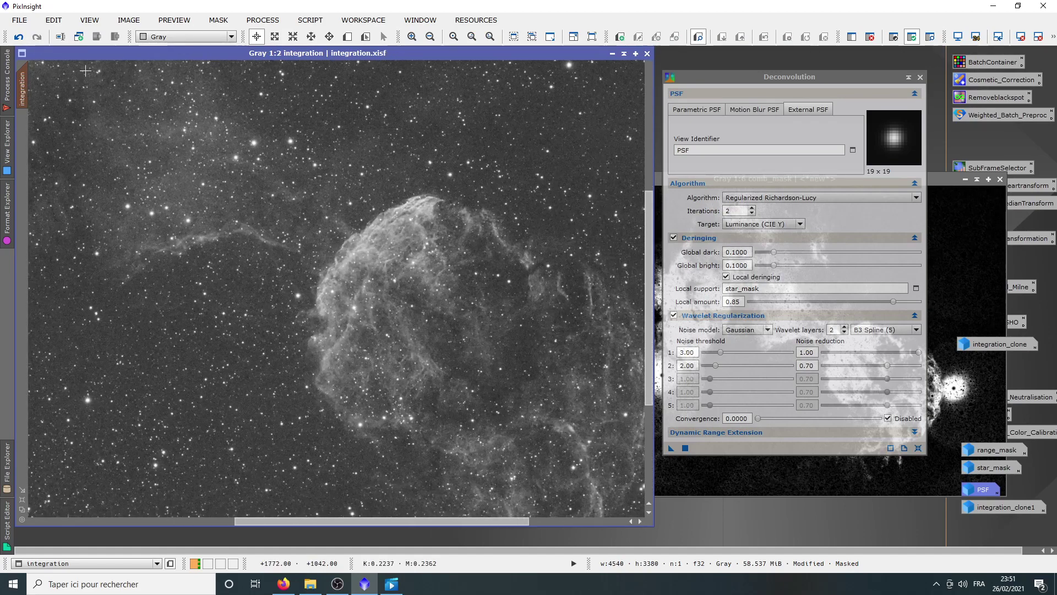
pyautogui.click(21, 42)
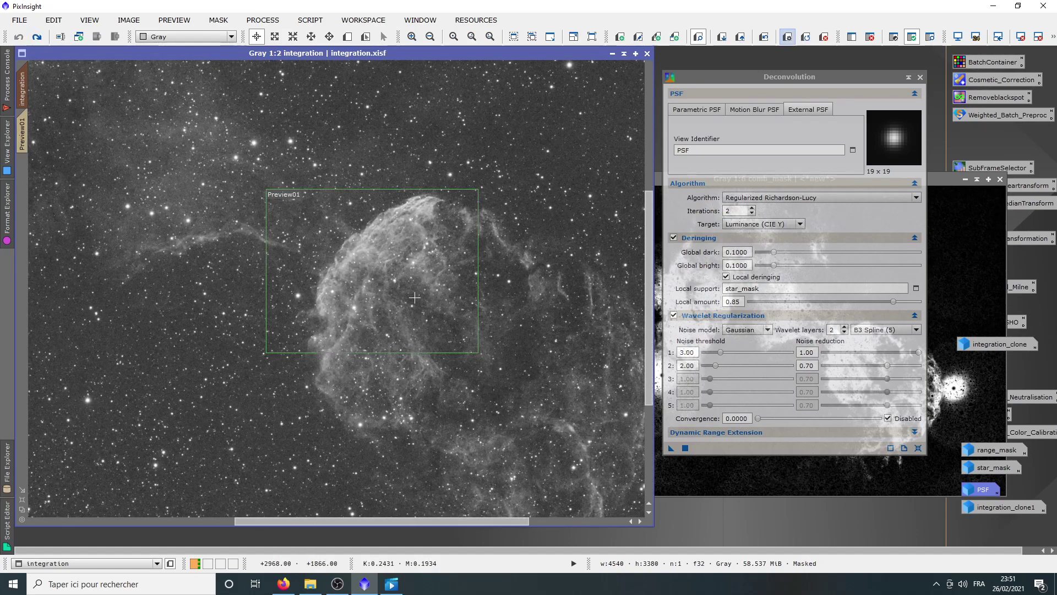
pyautogui.click(37, 41)
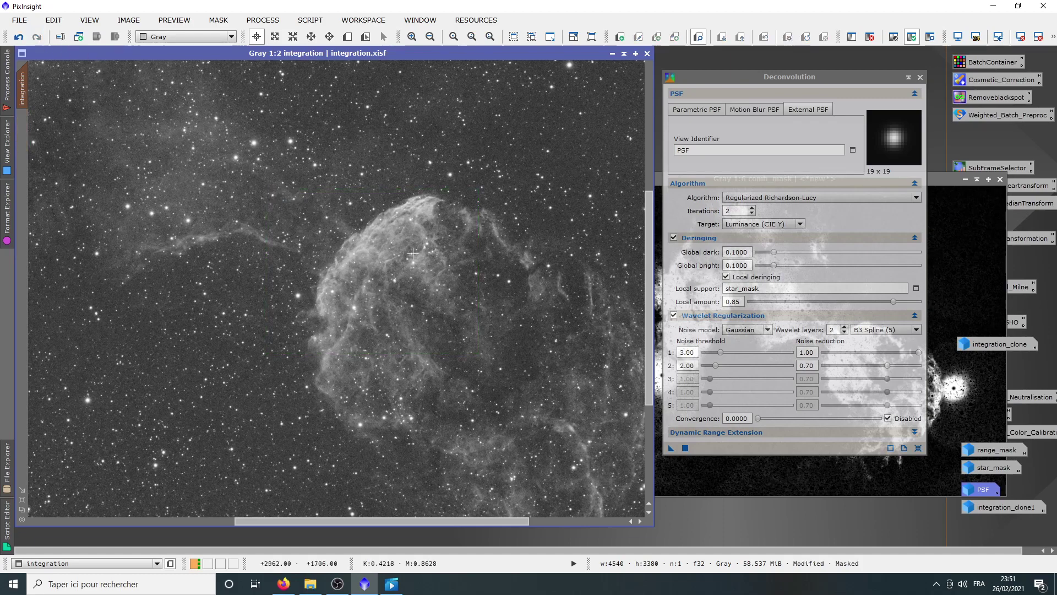
# Step: Compare the round nebula's edge before and after deconvolution at 2:1, and examine the stars in the surrounding background at 3:1
pyautogui.scroll(2, 395, 242)
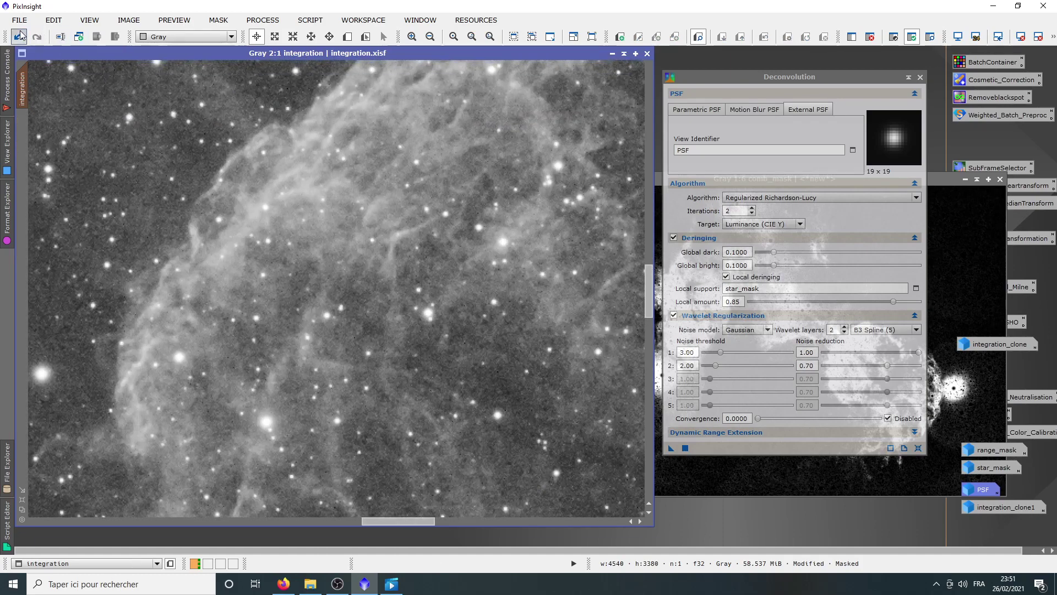
pyautogui.click(20, 36)
pyautogui.click(38, 37)
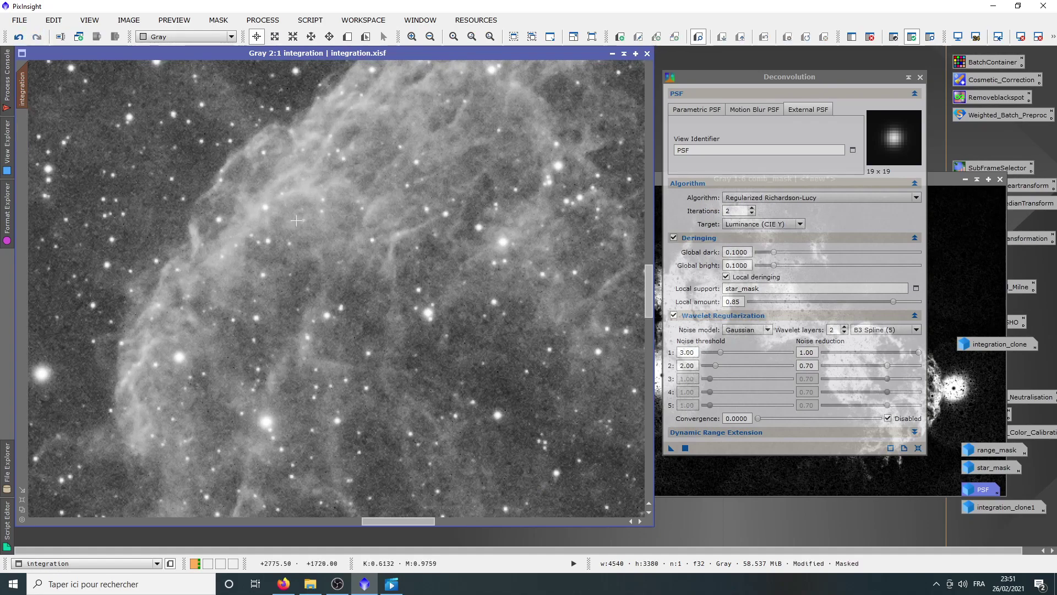
pyautogui.scroll(-5, 344, 265)
pyautogui.scroll(6, 344, 265)
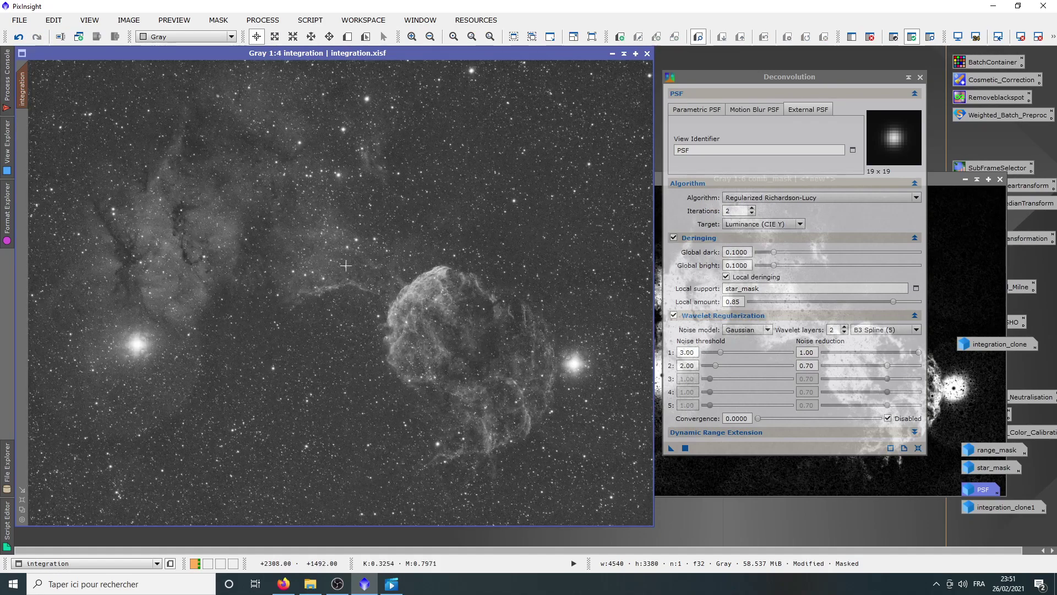
pyautogui.moveTo(290, 287); pyautogui.dragTo(302, 313)
pyautogui.scroll(-6, 303, 313)
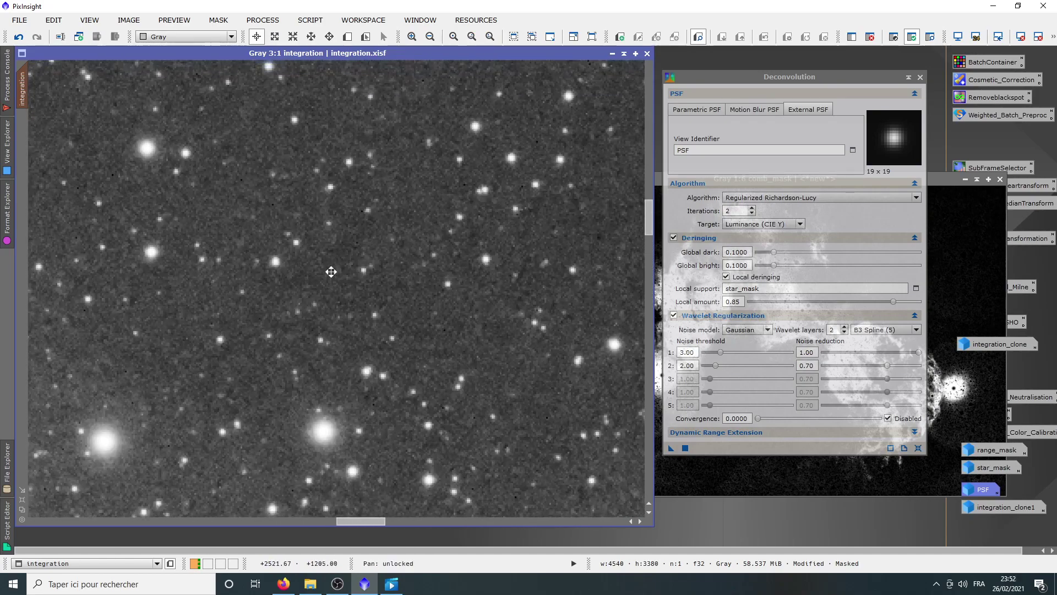
pyautogui.scroll(1, 314, 316)
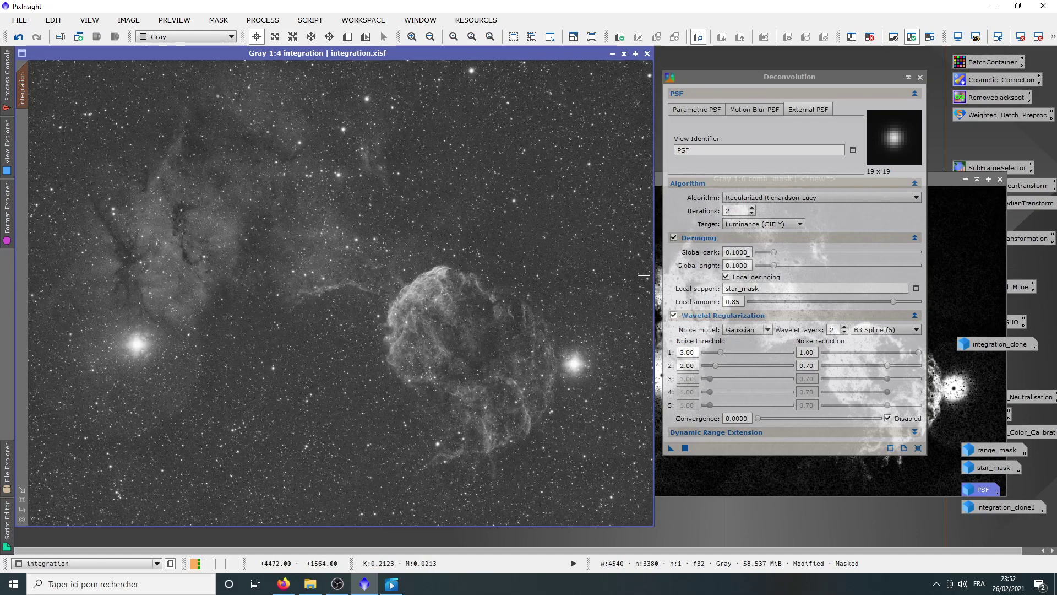
# Step: Close Deconvolution, minimize the comb_mask image and place its icon below integration_clone1
pyautogui.click(920, 77)
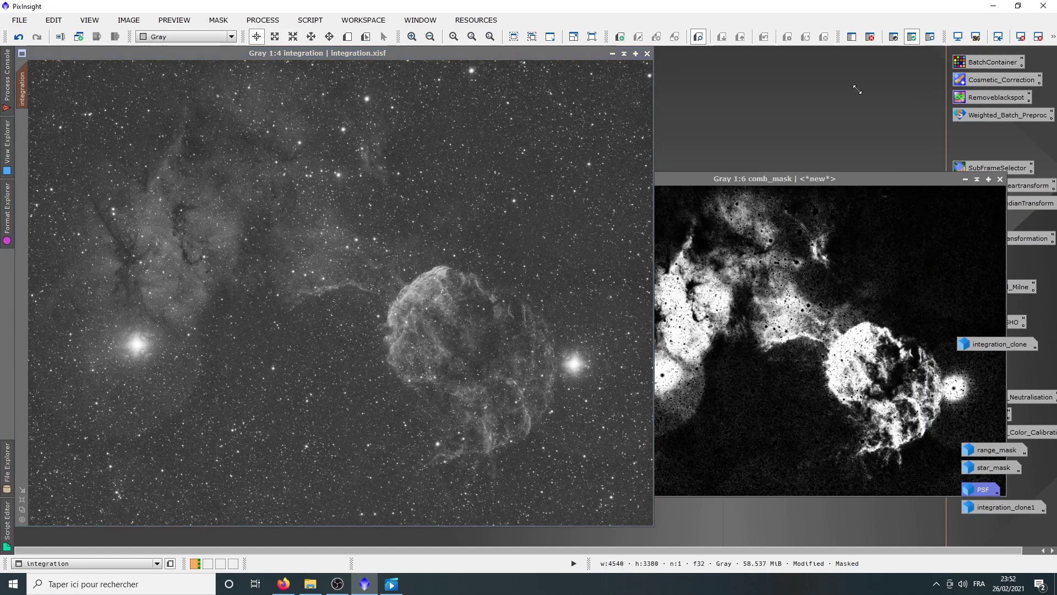
pyautogui.click(843, 177)
pyautogui.moveTo(844, 178); pyautogui.dragTo(709, 145)
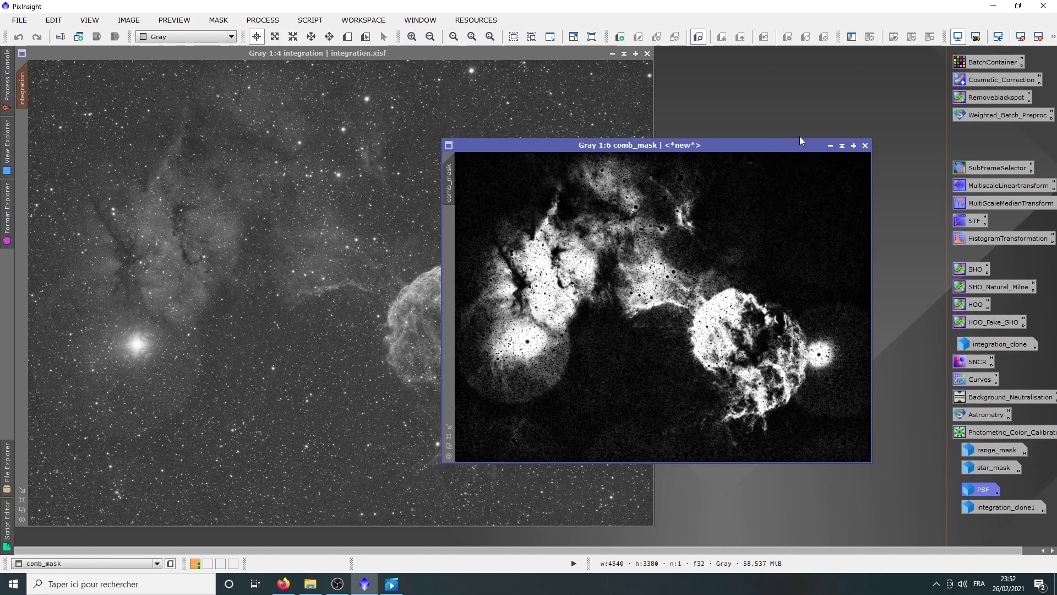
pyautogui.click(830, 147)
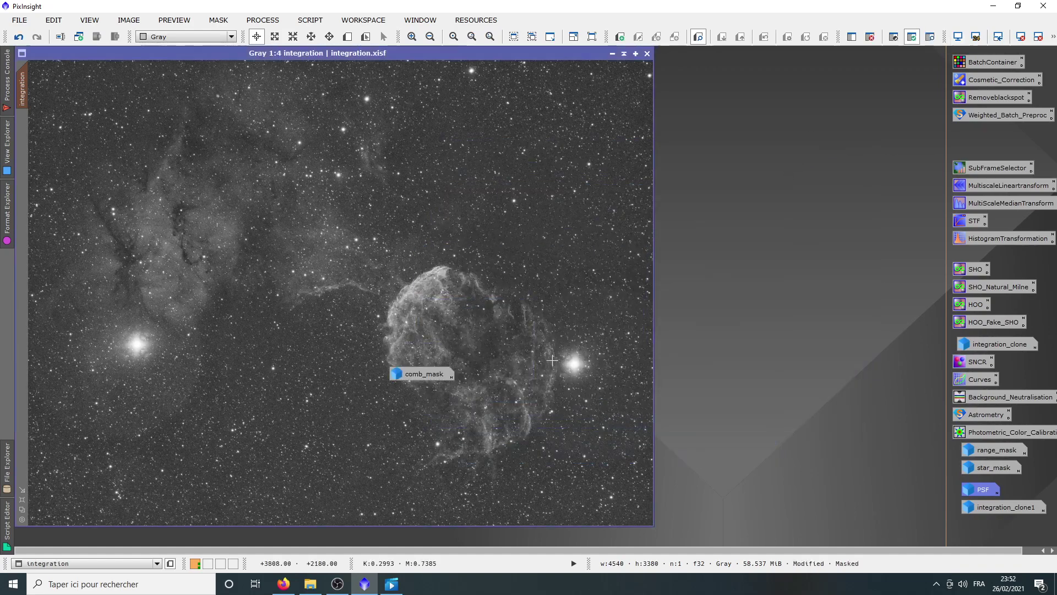
pyautogui.moveTo(415, 372); pyautogui.dragTo(984, 528)
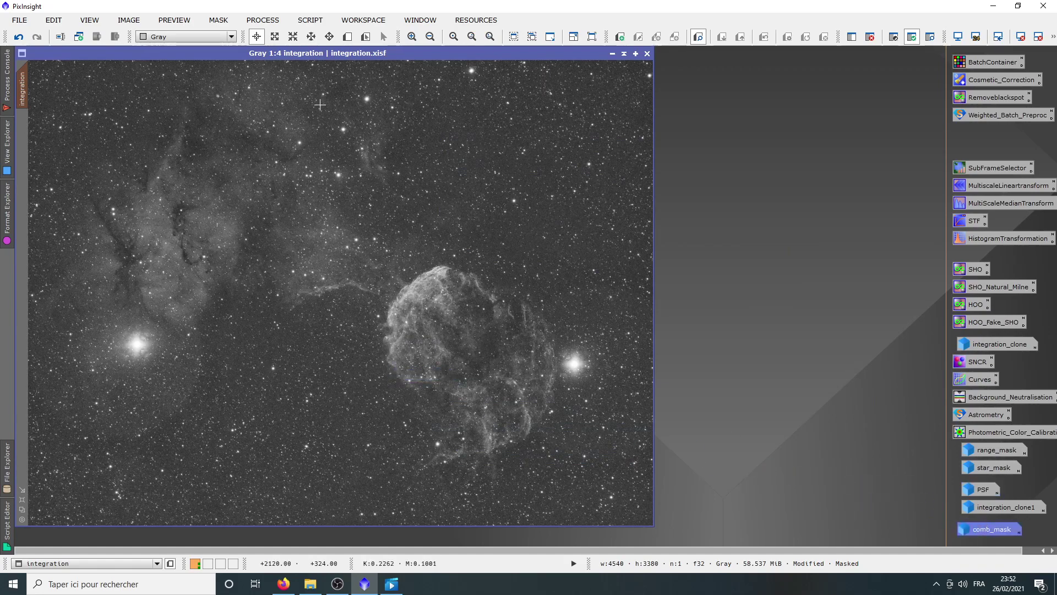
# Step: Open the MorphologicalTransformation process and place its window beside the integration image
pyautogui.click(267, 20)
pyautogui.moveTo(432, 12)
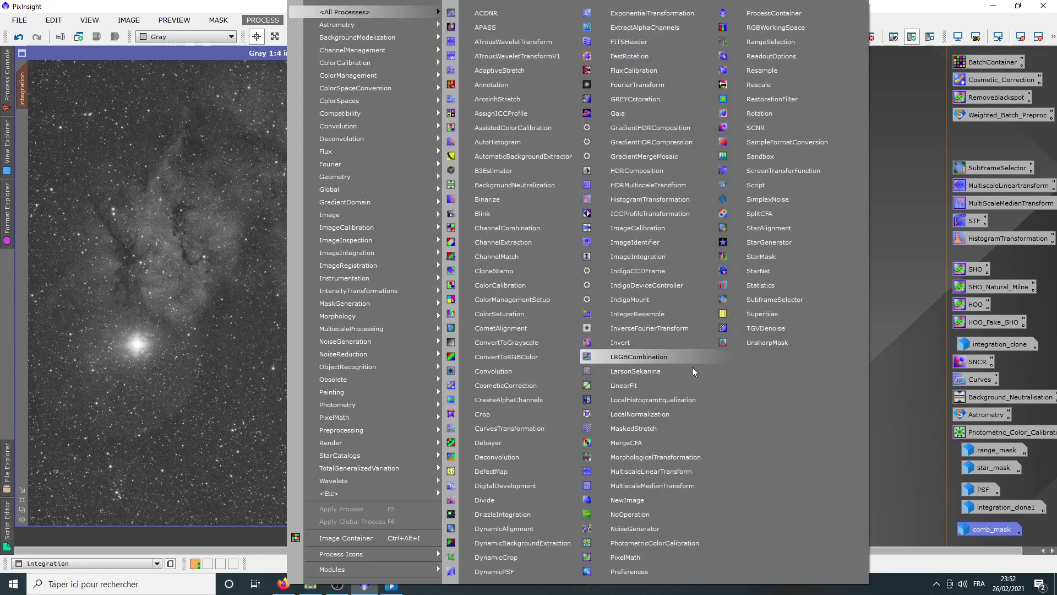
pyautogui.click(679, 458)
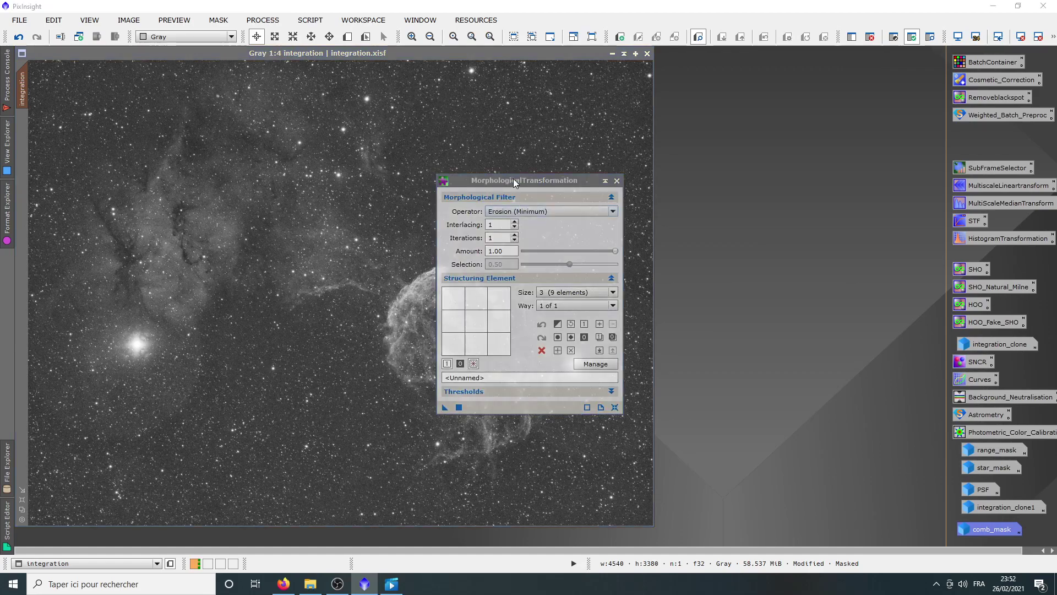
pyautogui.moveTo(514, 179); pyautogui.dragTo(789, 147)
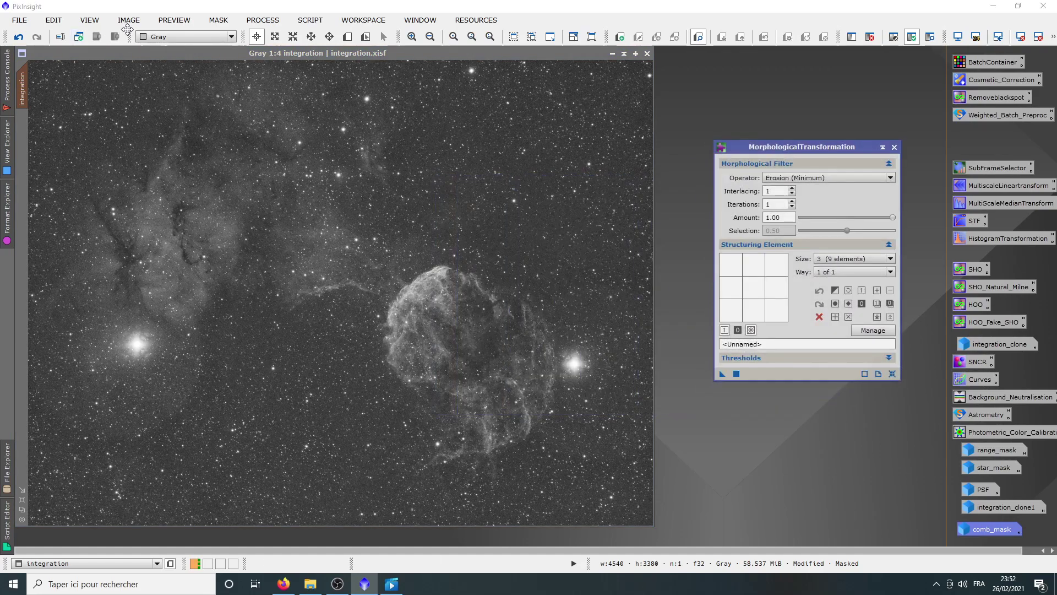
# Step: Remove the current mask from the integration image
pyautogui.click(214, 21)
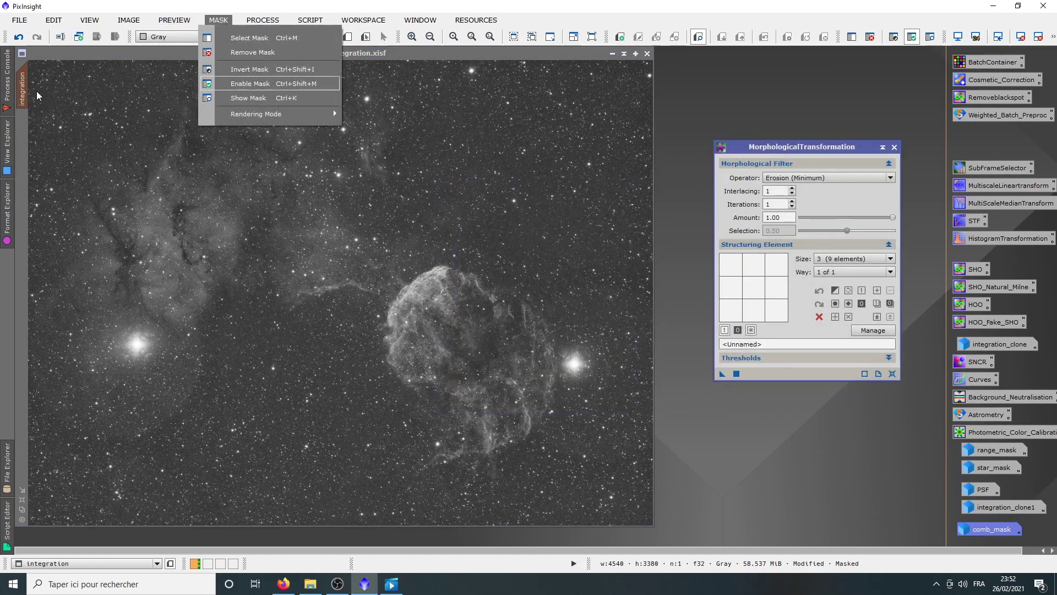
pyautogui.click(249, 98)
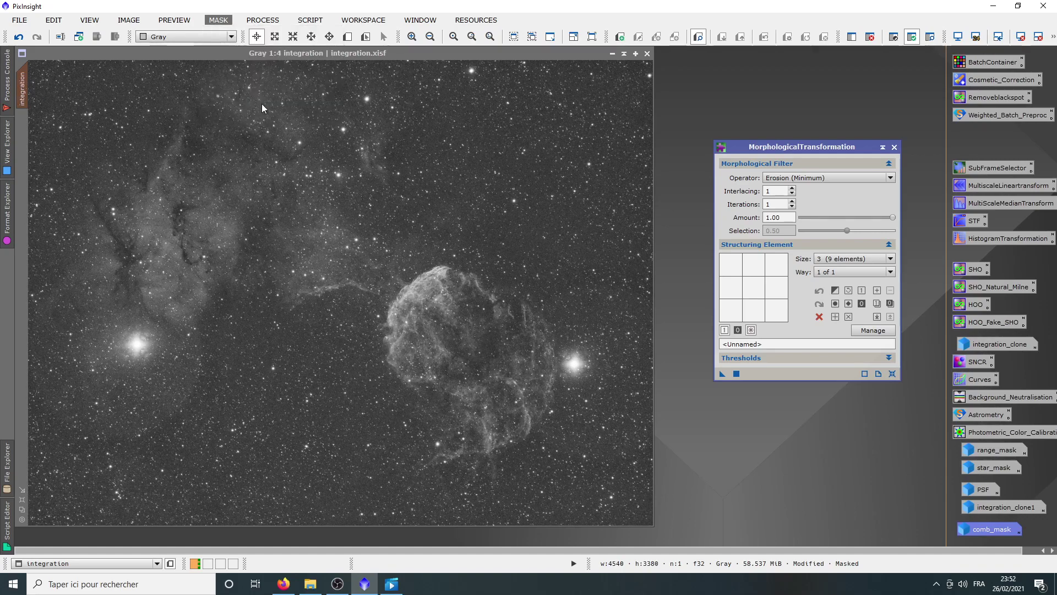
pyautogui.click(218, 20)
pyautogui.click(333, 110)
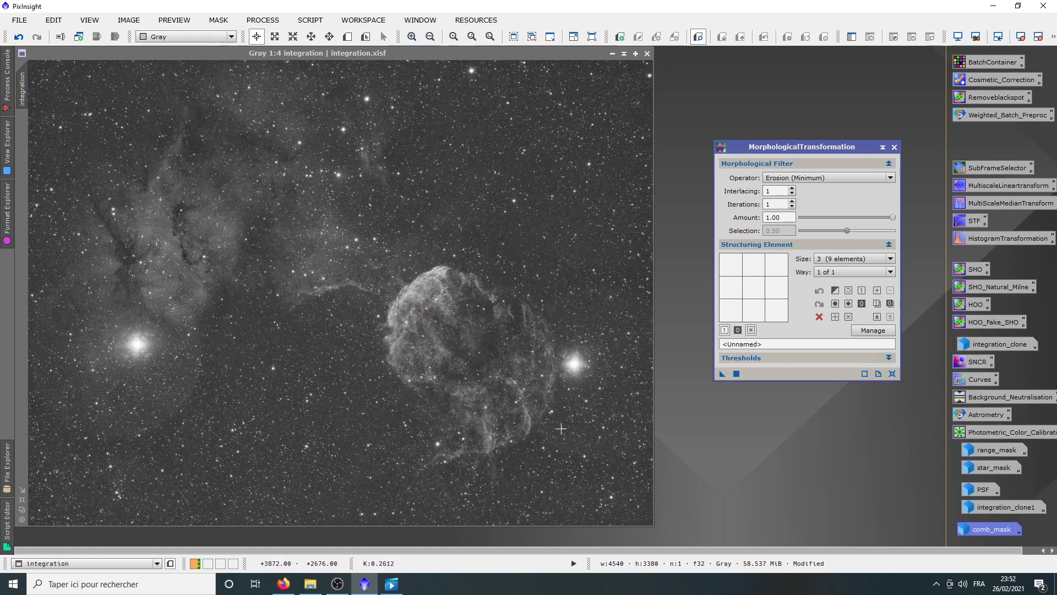
# Step: Apply star_mask to the integration image as its new mask, without inverting it
pyautogui.click(218, 20)
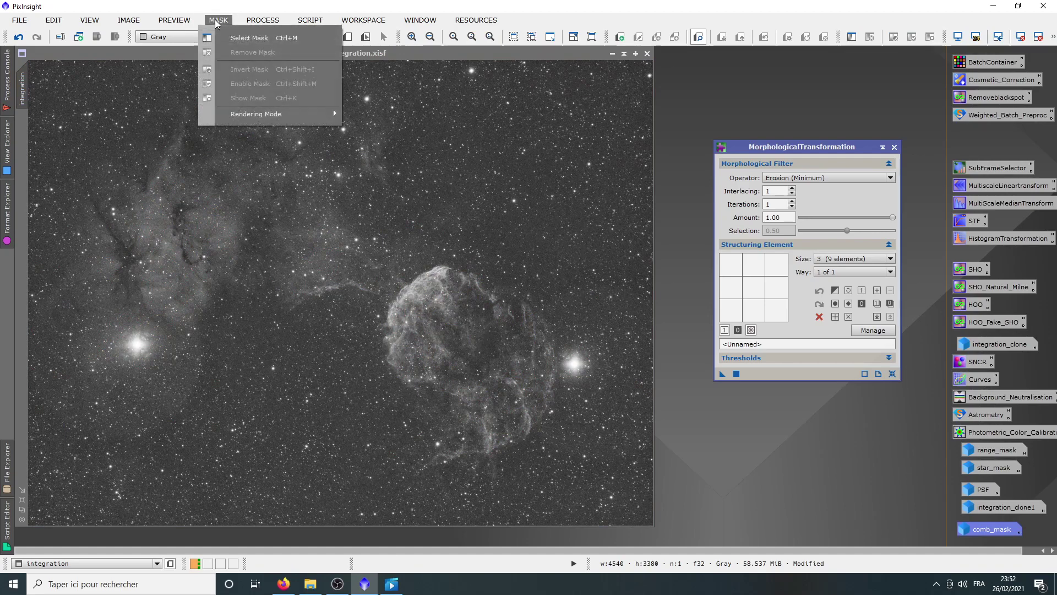
pyautogui.click(237, 37)
pyautogui.click(546, 286)
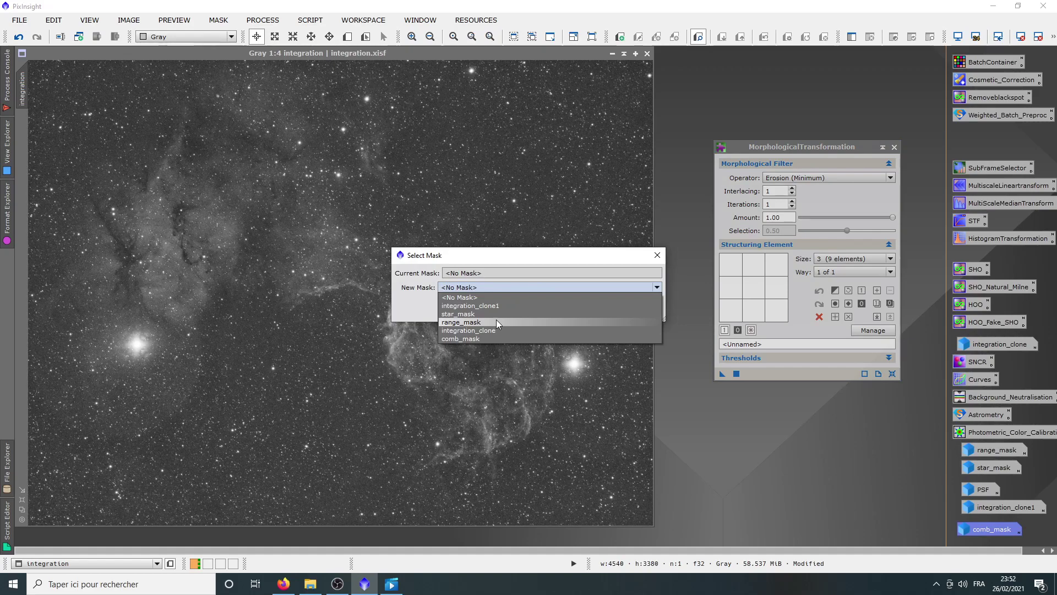
pyautogui.click(496, 314)
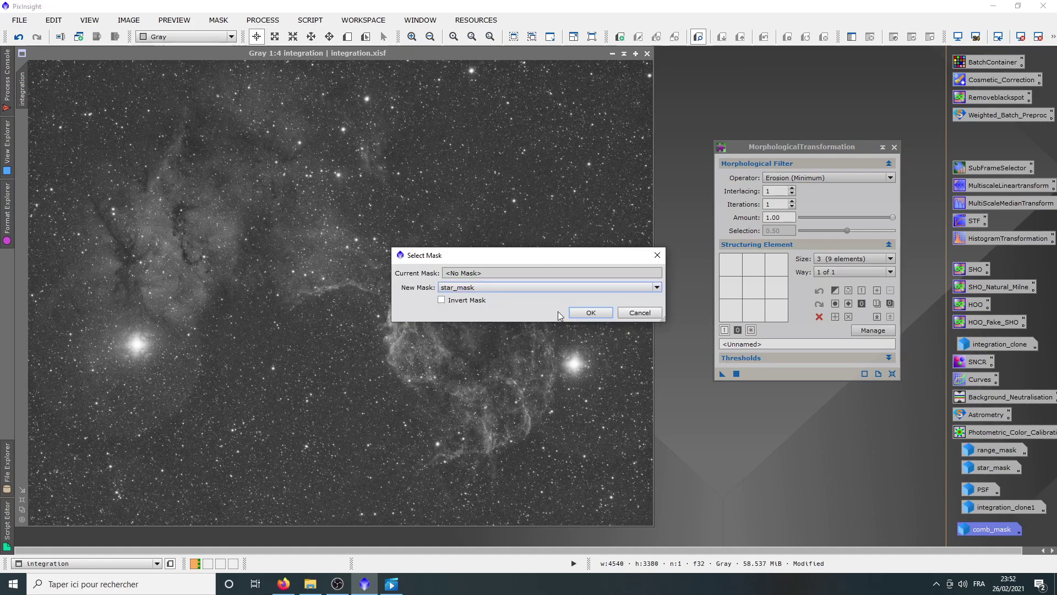
pyautogui.click(575, 312)
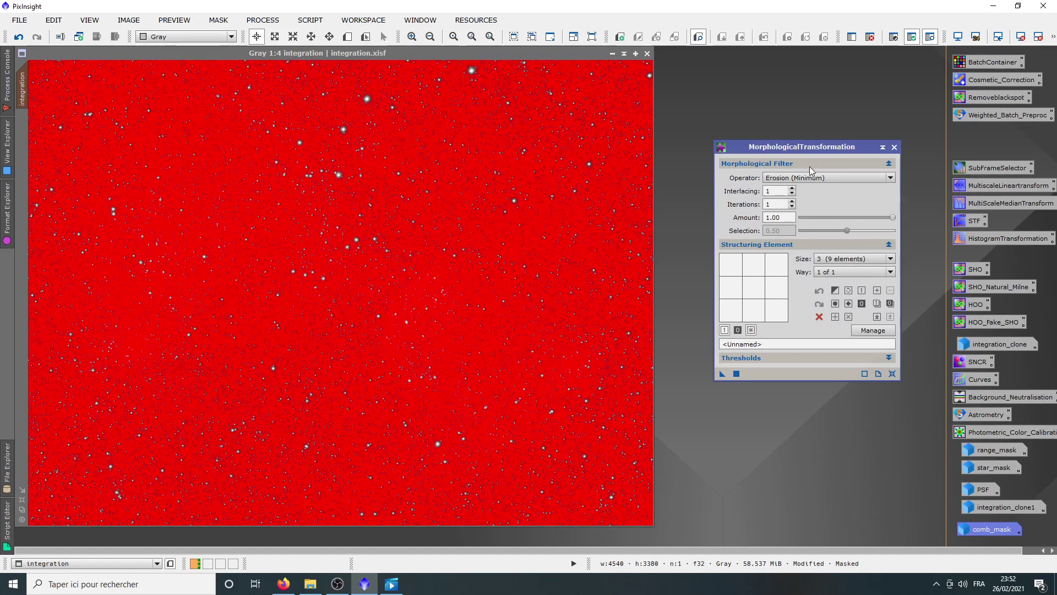
# Step: Set the morphological filter to the Morphological Selection operator with a selection of 0.20 and an amount of 0.40
pyautogui.click(871, 177)
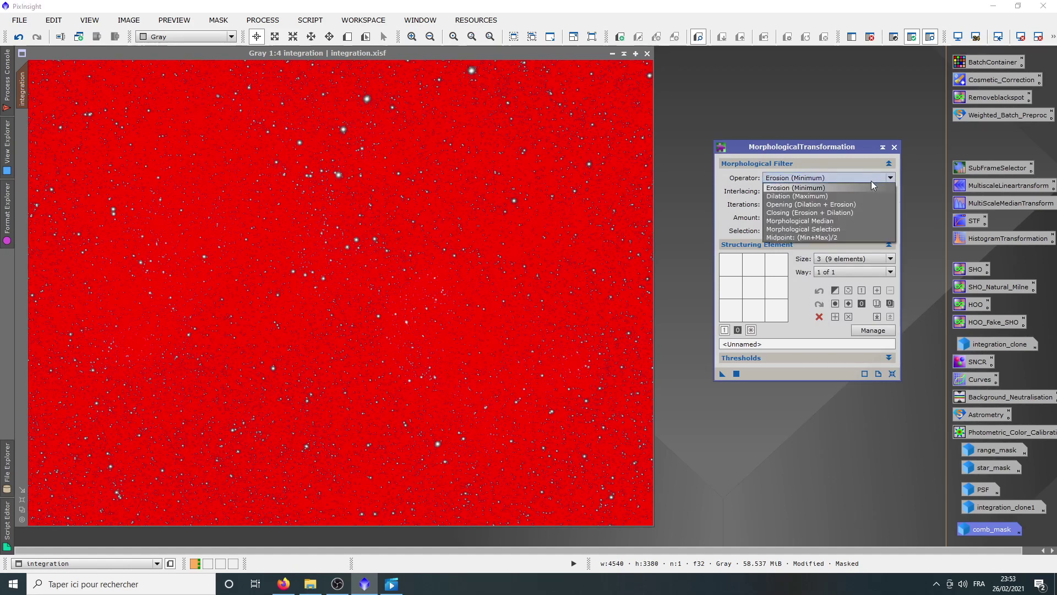
pyautogui.click(830, 228)
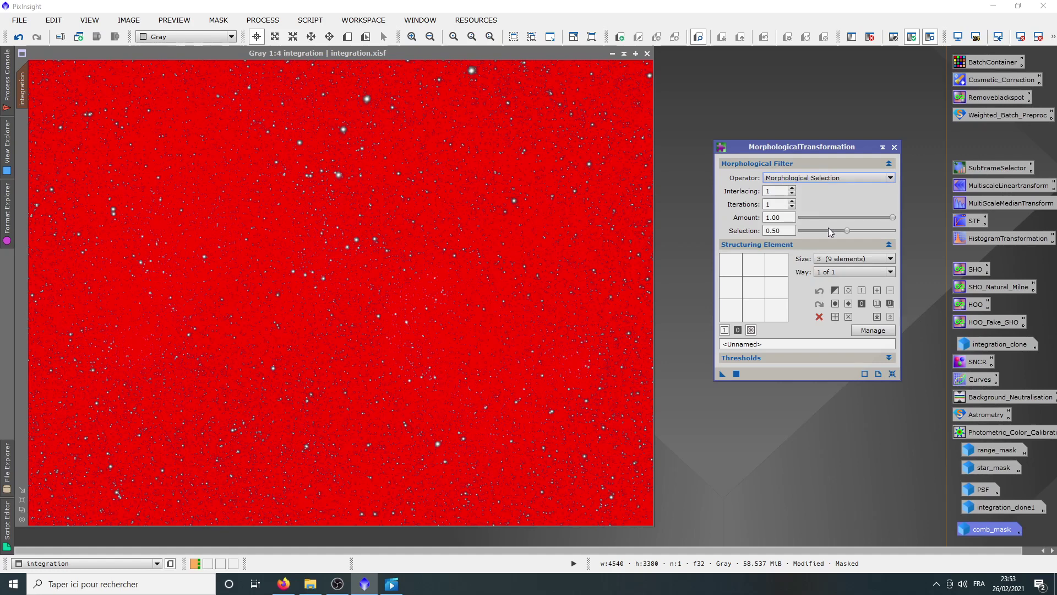
pyautogui.moveTo(846, 231); pyautogui.dragTo(829, 236)
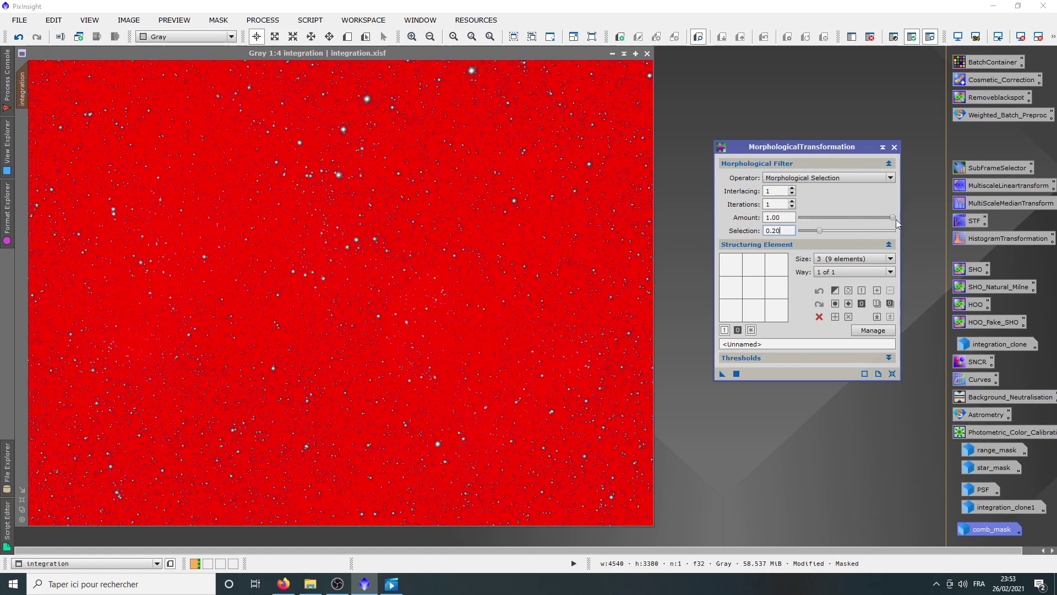
pyautogui.moveTo(893, 218); pyautogui.dragTo(889, 218)
pyautogui.moveTo(840, 223); pyautogui.dragTo(837, 223)
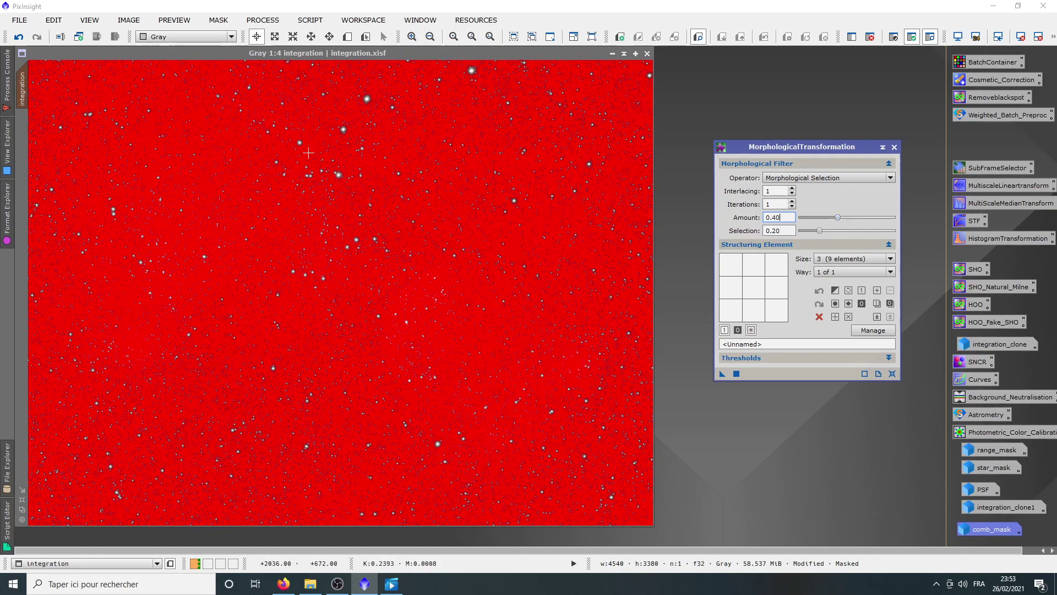
# Step: Hide the red star_mask overlay on the integration image while keeping the mask enabled
pyautogui.scroll(2, 365, 281)
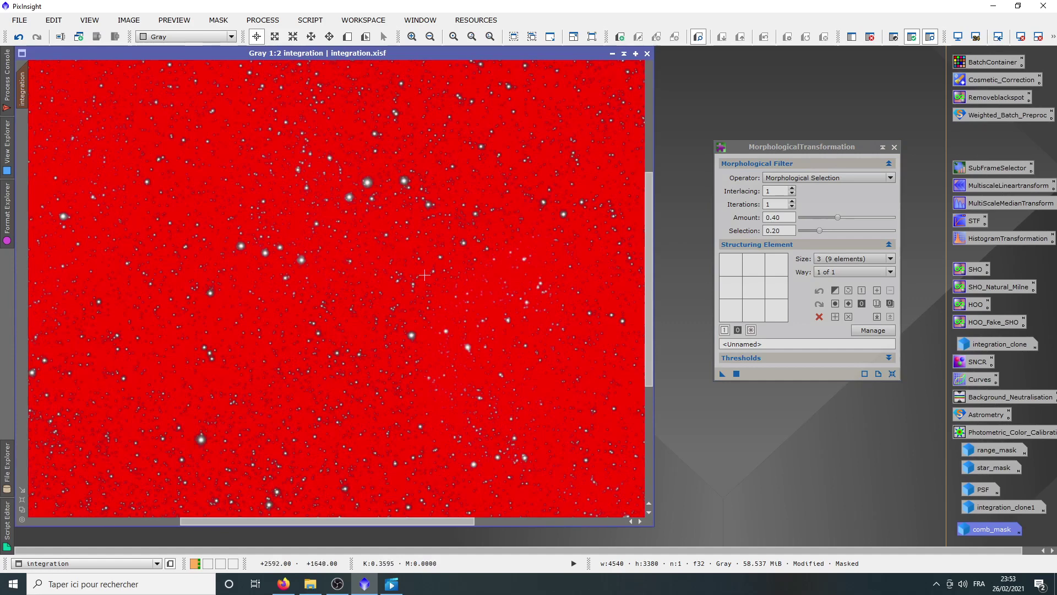
pyautogui.click(218, 20)
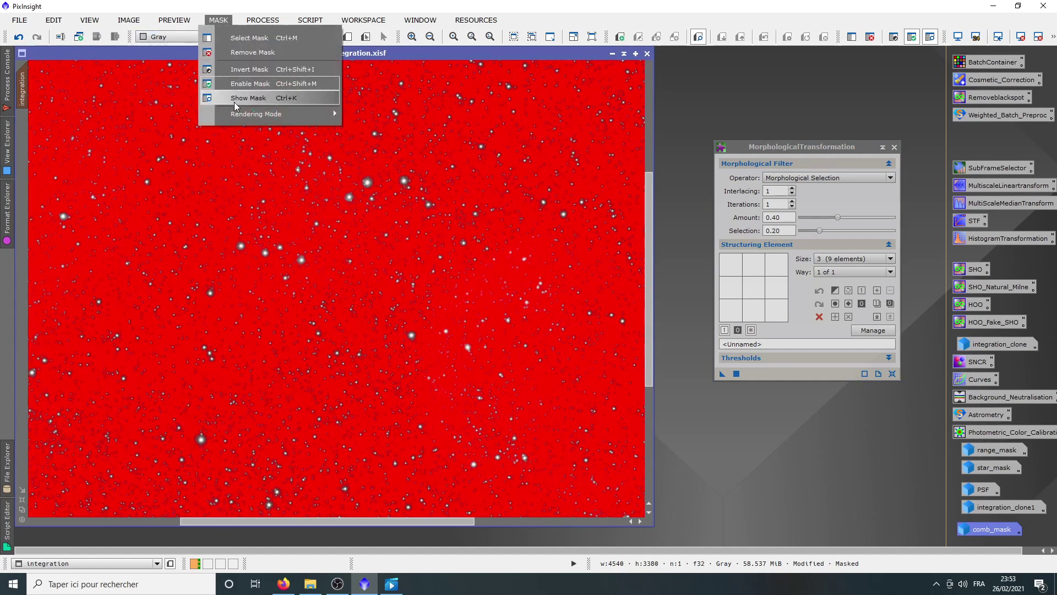
pyautogui.click(237, 99)
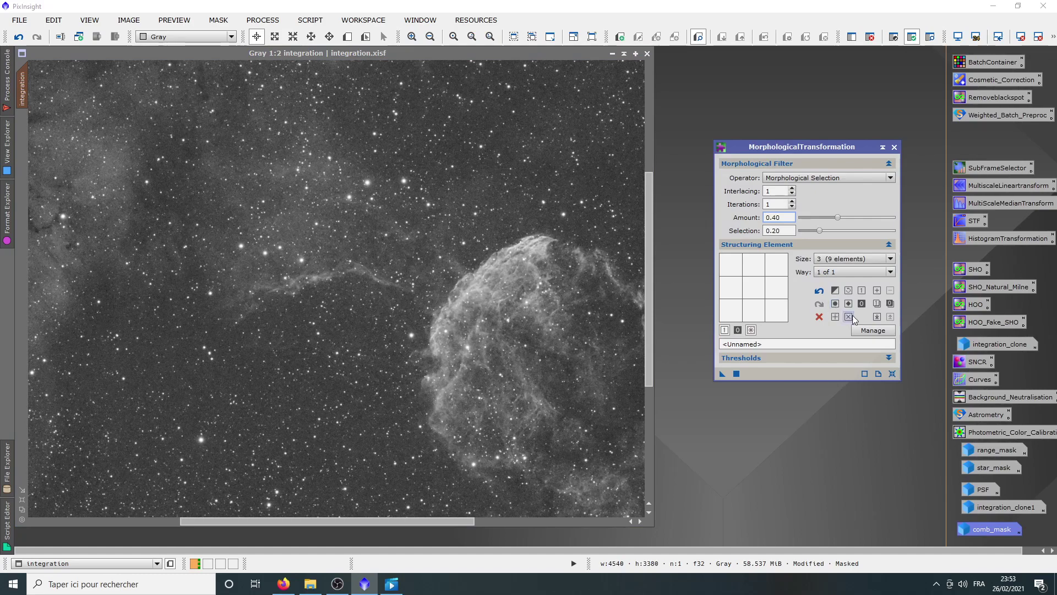
# Step: Set a circular structuring element of size 9 (81 elements) and apply the MorphologicalTransformation to the integration image
pyautogui.click(891, 259)
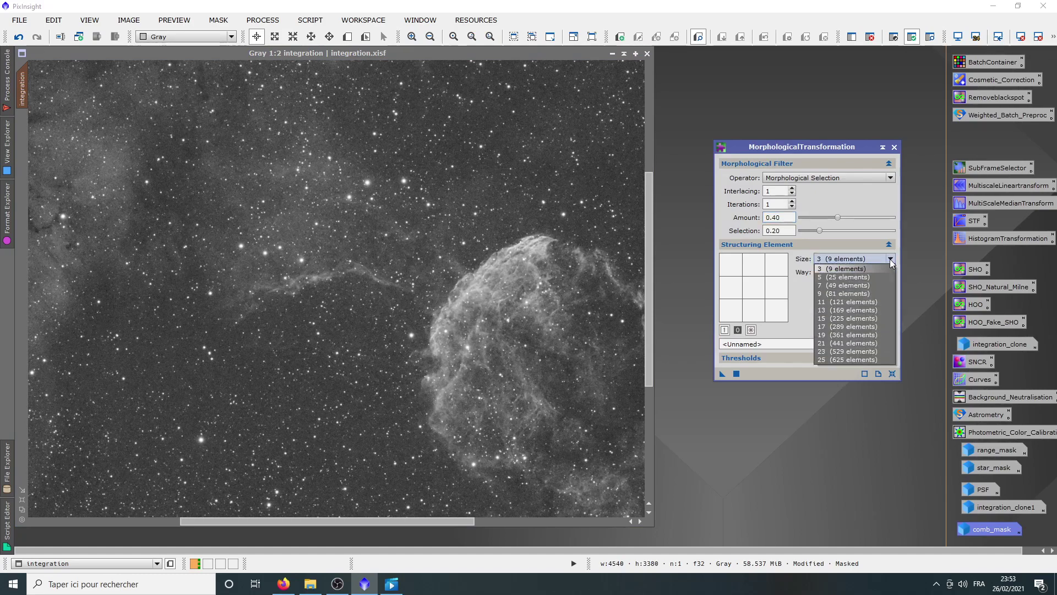
pyautogui.click(854, 293)
pyautogui.click(836, 304)
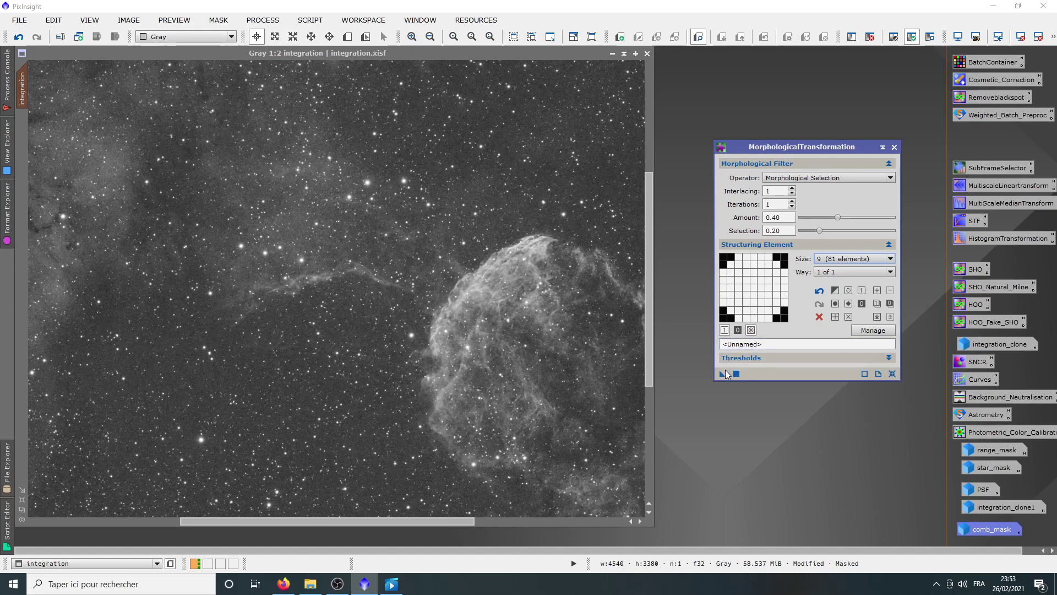
pyautogui.moveTo(725, 376); pyautogui.dragTo(372, 322)
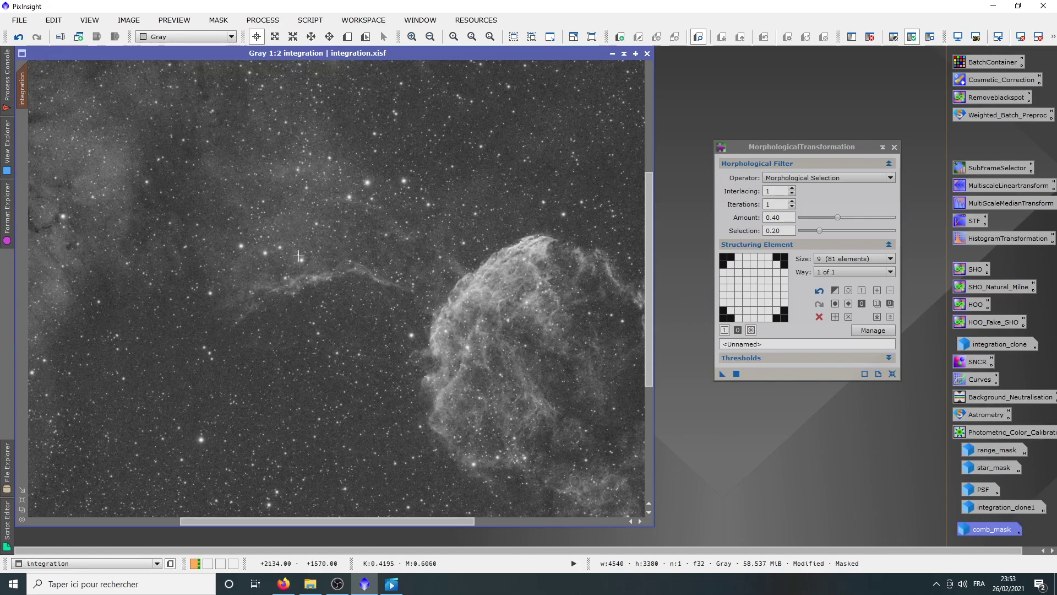
# Step: Undo the last MorphologicalTransformation and reapply it to the integration image with the amount set to 0.20
pyautogui.scroll(3, 383, 250)
pyautogui.moveTo(382, 250); pyautogui.dragTo(124, 356)
pyautogui.scroll(-5, 390, 307)
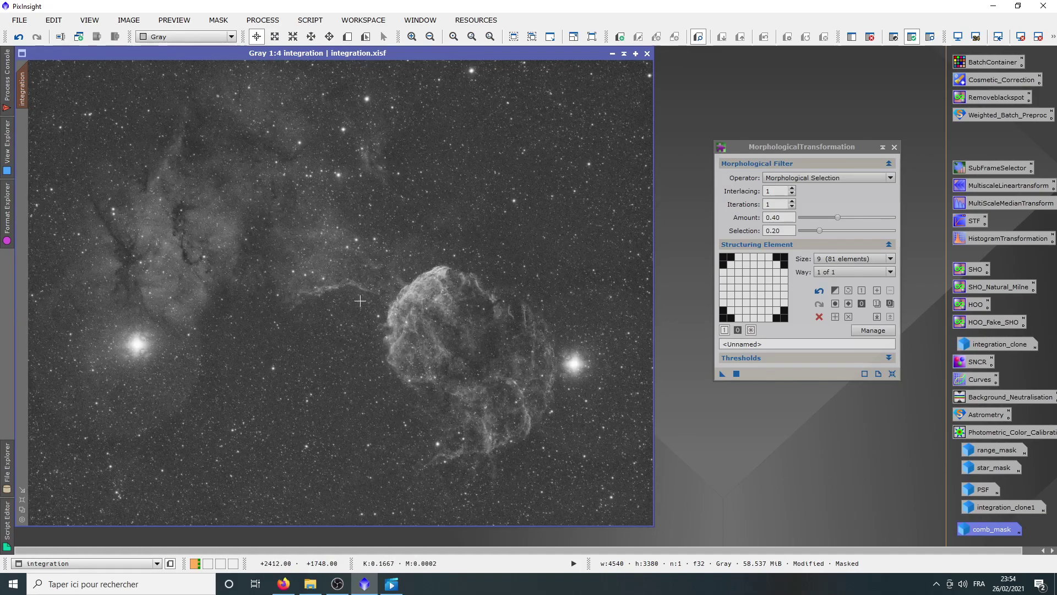
pyautogui.click(18, 37)
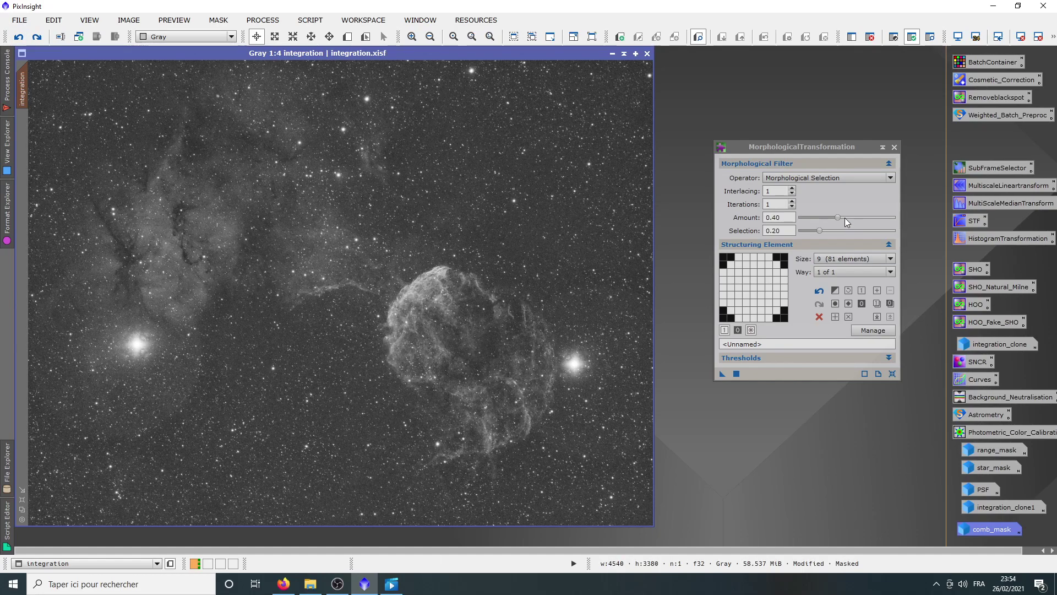
pyautogui.moveTo(837, 217); pyautogui.dragTo(820, 225)
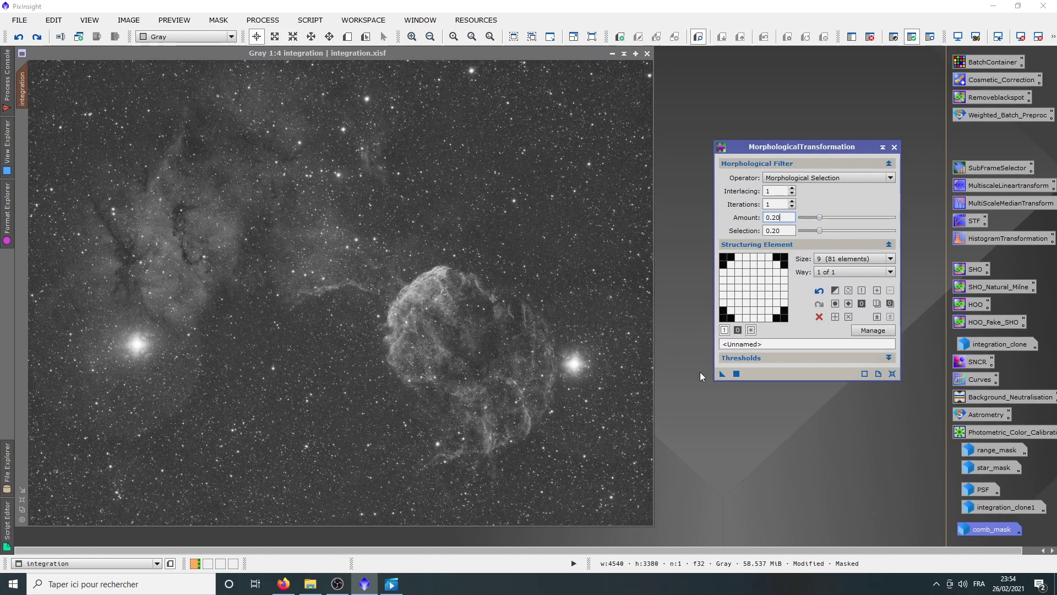
pyautogui.moveTo(723, 373); pyautogui.dragTo(384, 322)
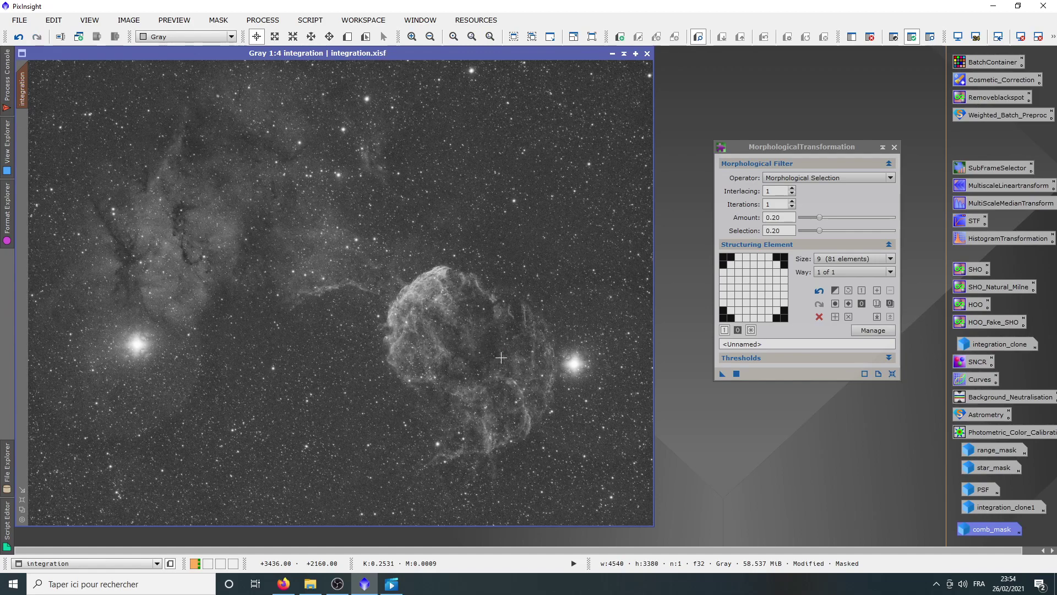
# Step: Compare the integration image's stars before and after the star reduction, both in close-up and across the full frame
pyautogui.scroll(3, 278, 264)
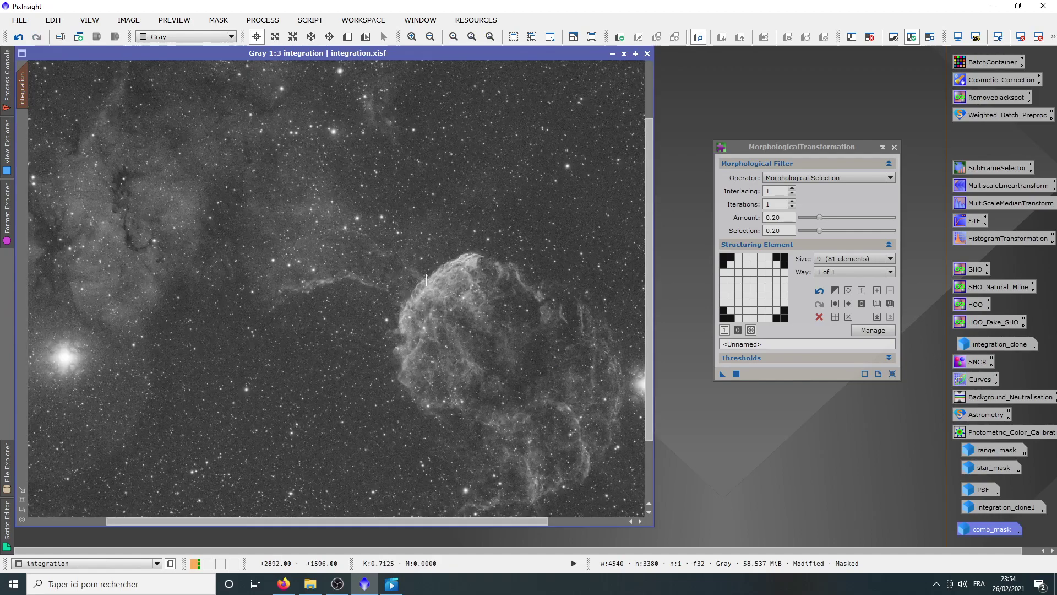
pyautogui.click(18, 37)
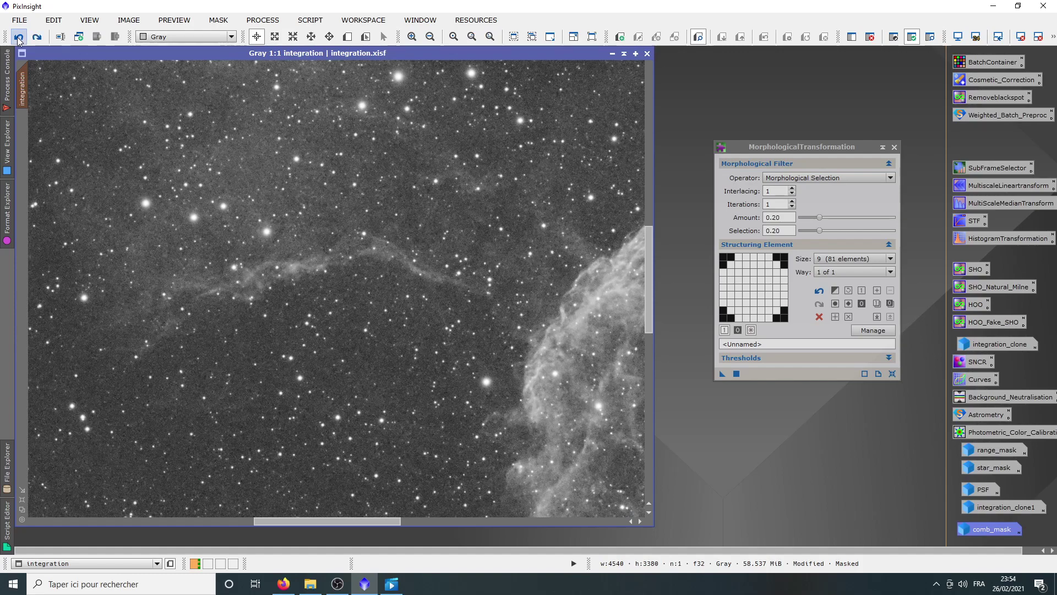
pyautogui.click(35, 37)
pyautogui.scroll(1, 324, 251)
pyautogui.scroll(1, 323, 251)
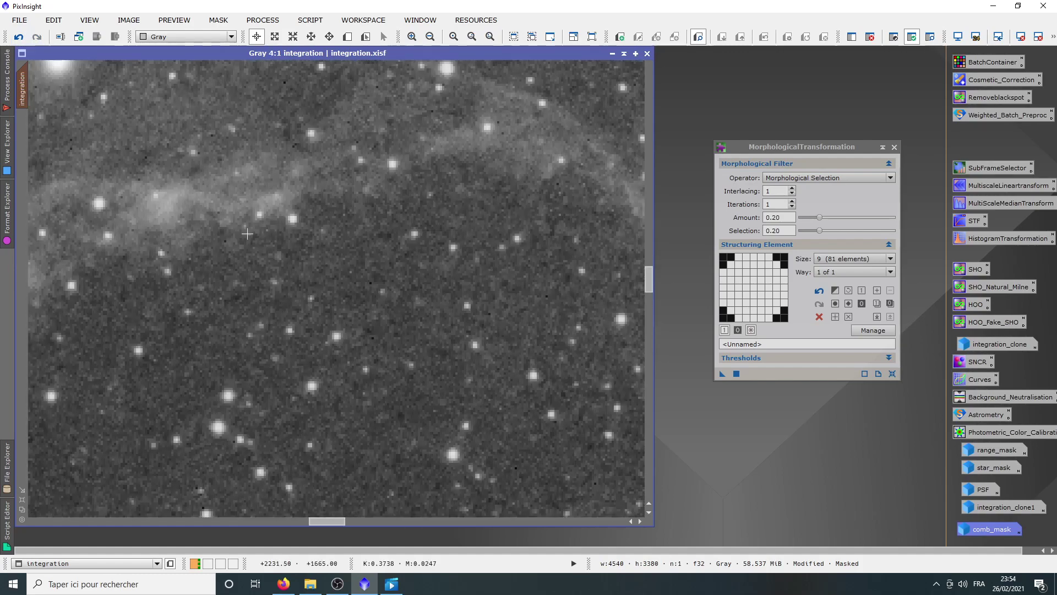
pyautogui.click(18, 37)
pyautogui.click(36, 38)
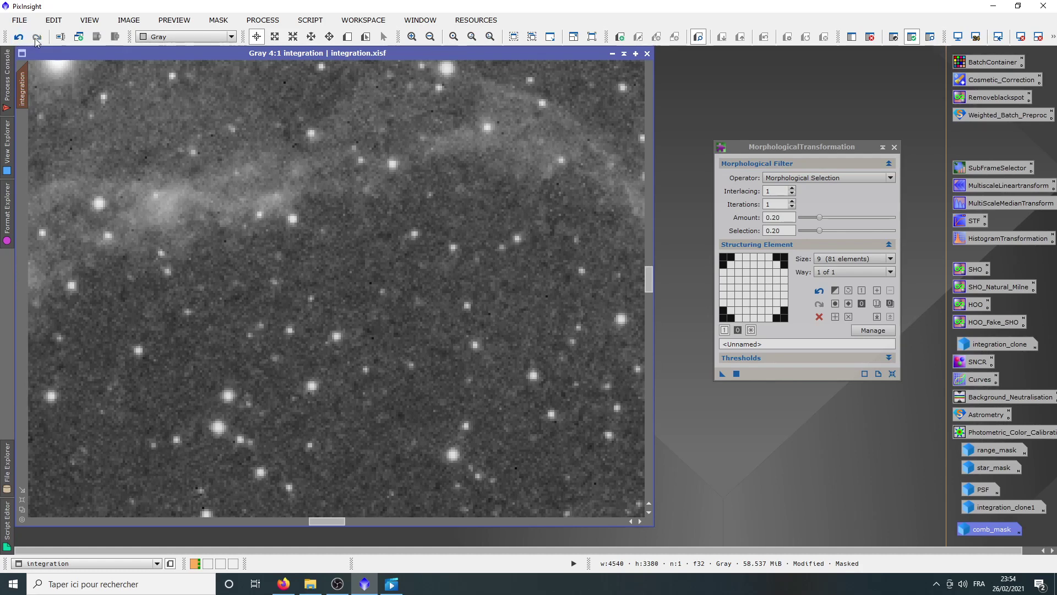
pyautogui.scroll(-7, 325, 248)
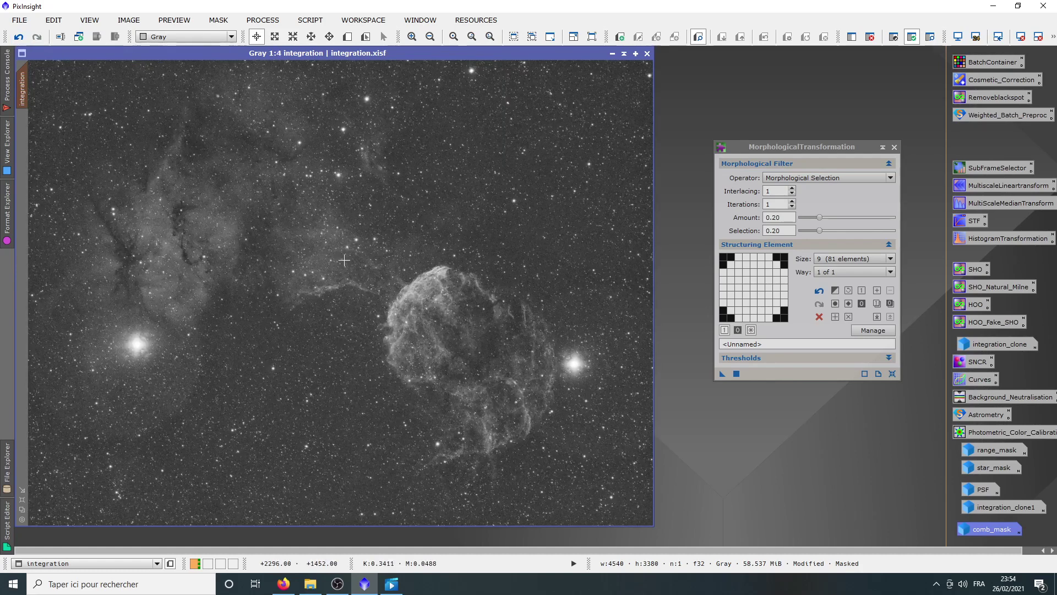
pyautogui.scroll(1, 340, 258)
pyautogui.scroll(2, 545, 321)
pyautogui.scroll(-3, 463, 315)
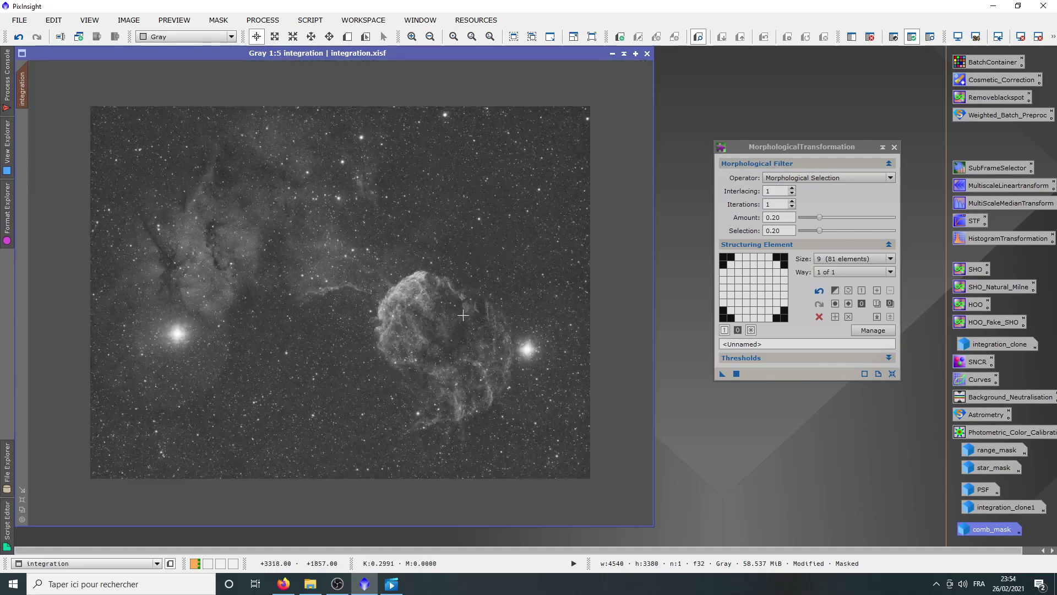
pyautogui.scroll(1, 463, 315)
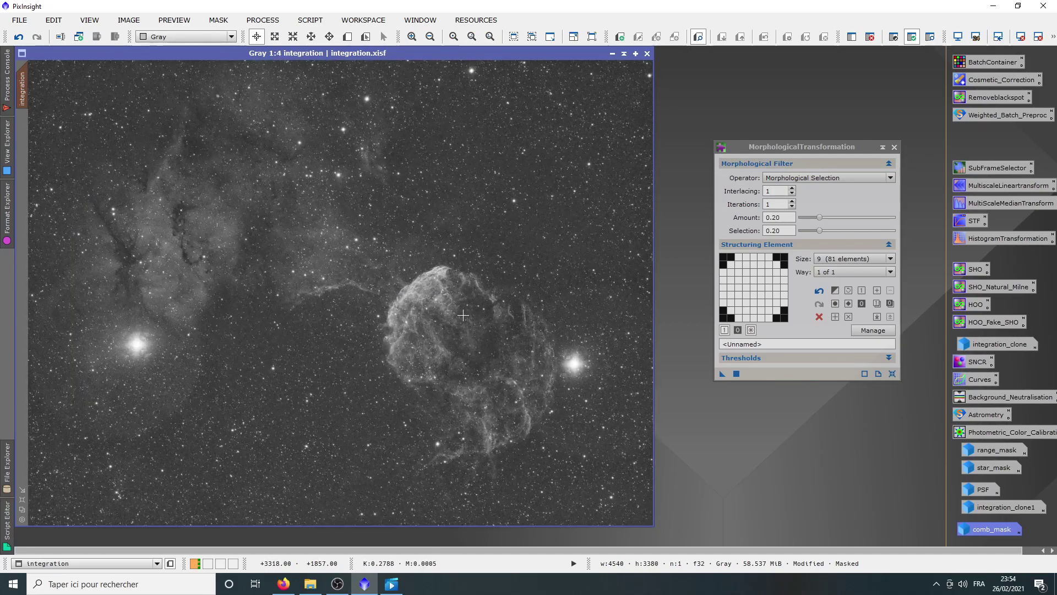
# Step: Restore the minimized integration_clone1 image and enlarge its window to about the size of the integration window
pyautogui.doubleClick(1010, 508)
pyautogui.scroll(3, 312, 259)
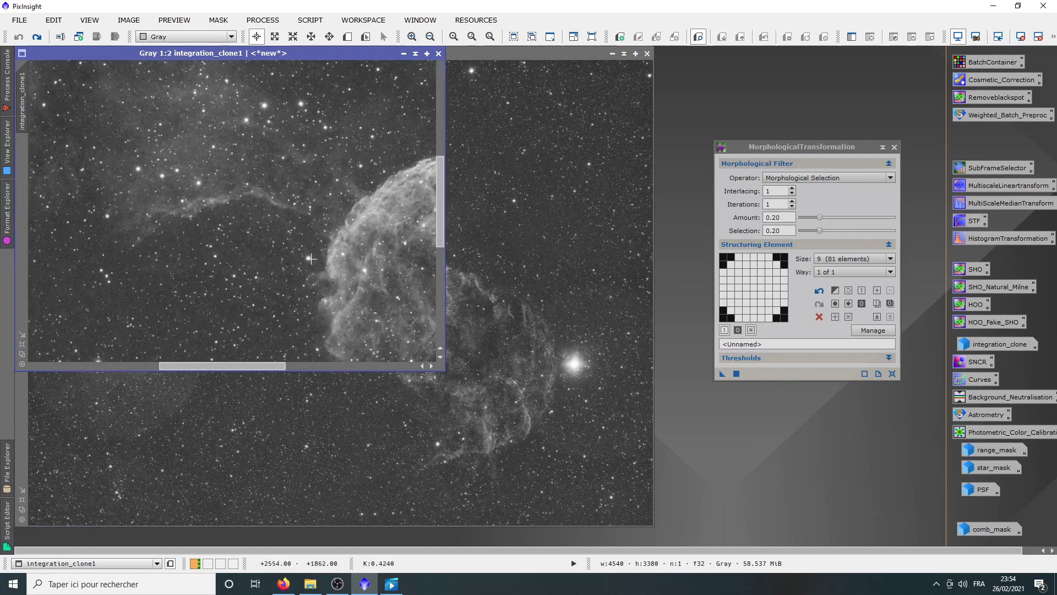
pyautogui.click(285, 227)
pyautogui.scroll(-4, 397, 178)
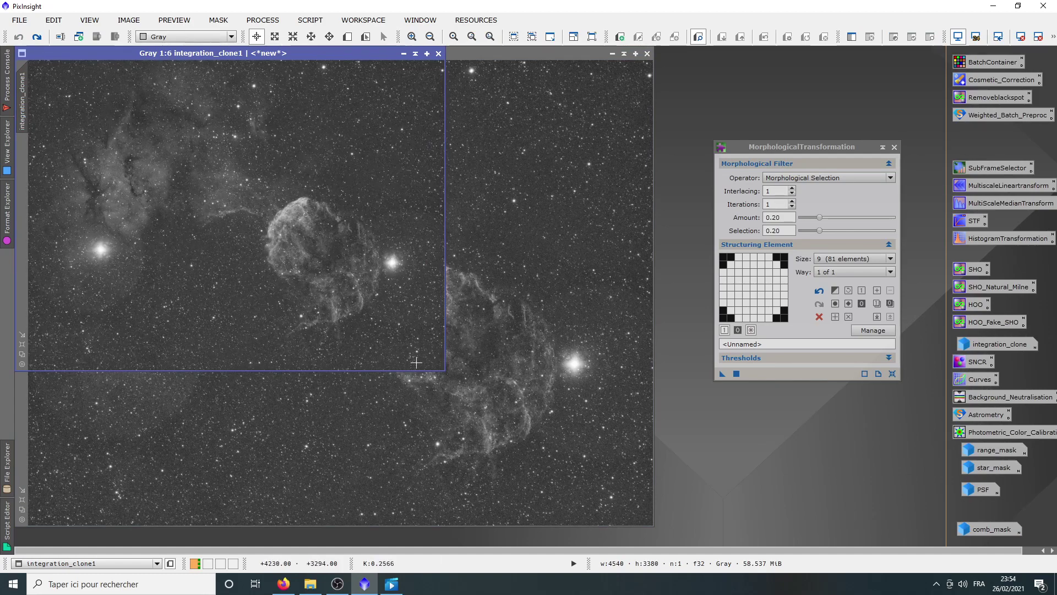
pyautogui.moveTo(446, 373); pyautogui.dragTo(643, 516)
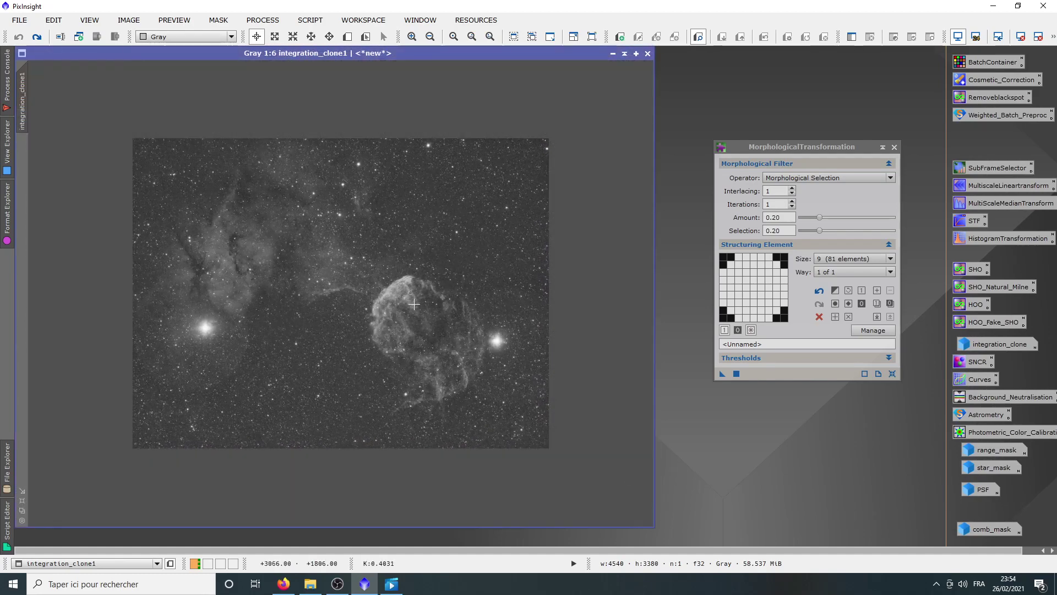
# Step: Place integration_clone1 beside the integration image and compare the stars around the nebula in both at 1:1 zoom
pyautogui.scroll(3, 412, 309)
pyautogui.scroll(2, 412, 309)
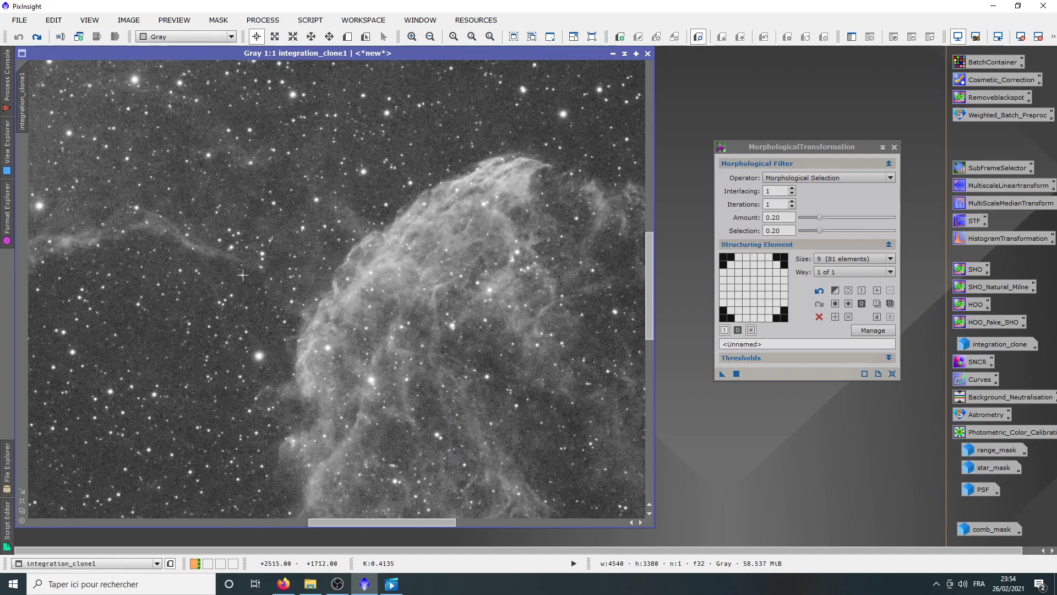
pyautogui.moveTo(507, 56); pyautogui.dragTo(909, 14)
pyautogui.click(461, 287)
pyautogui.scroll(1, 462, 288)
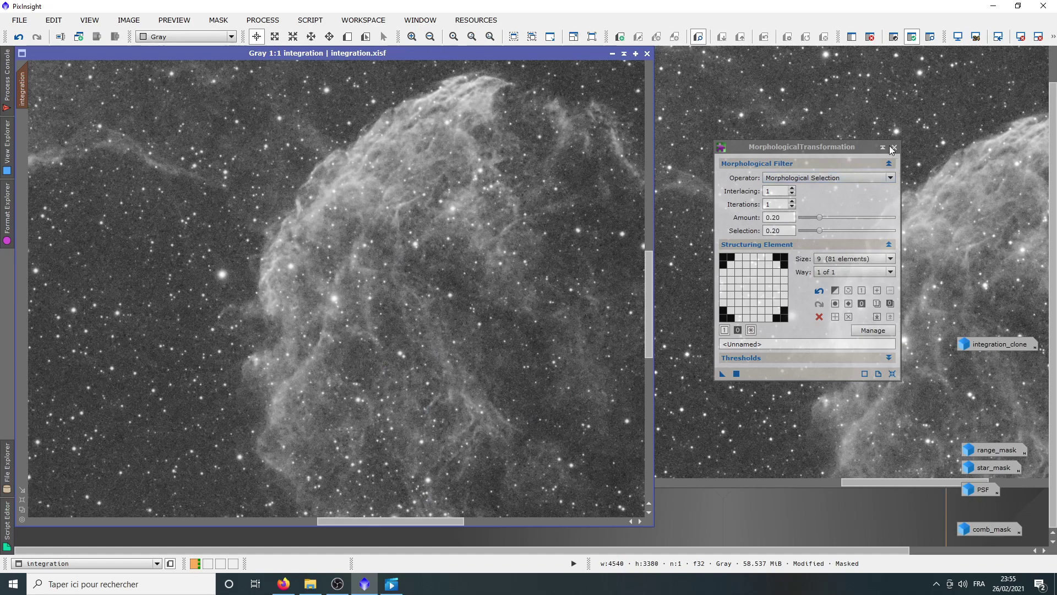
# Step: Close the MorphologicalTransformation process and compare integration_clone1 with the integration image at 1:4 zoom
pyautogui.click(893, 147)
pyautogui.click(836, 88)
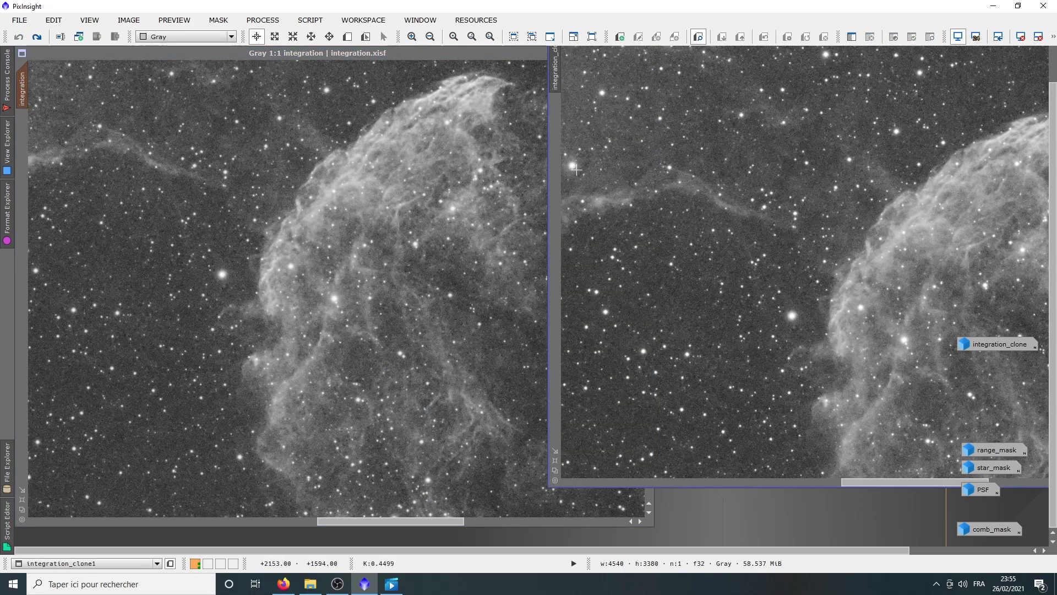
pyautogui.moveTo(555, 159)
pyautogui.mouseDown()
pyautogui.moveTo(656, 159)
pyautogui.moveTo(554, 159)
pyautogui.mouseUp()
pyautogui.scroll(-3, 427, 317)
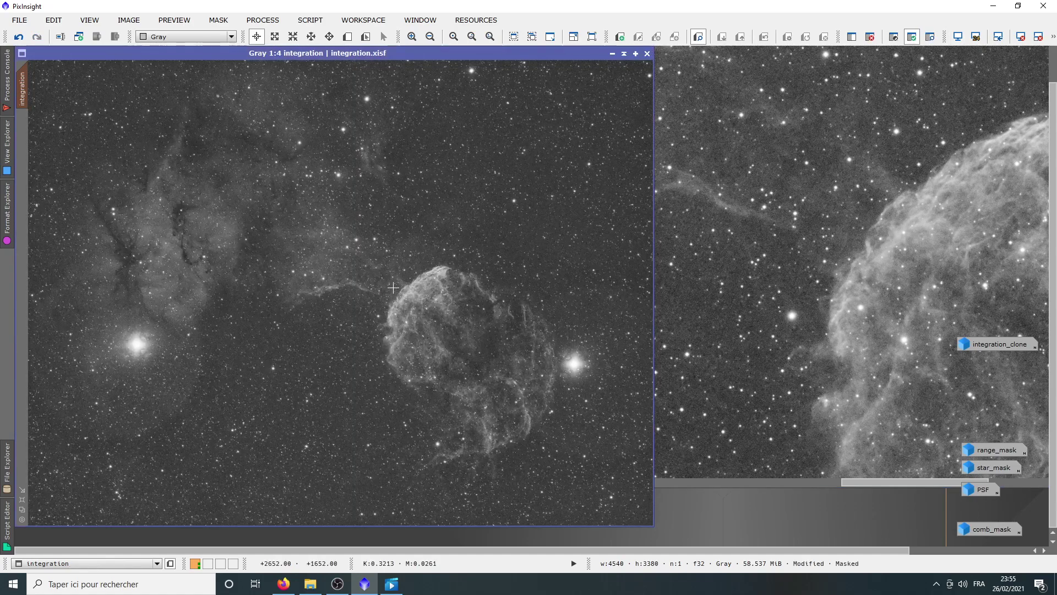
pyautogui.scroll(-4, 851, 248)
pyautogui.scroll(1, 757, 141)
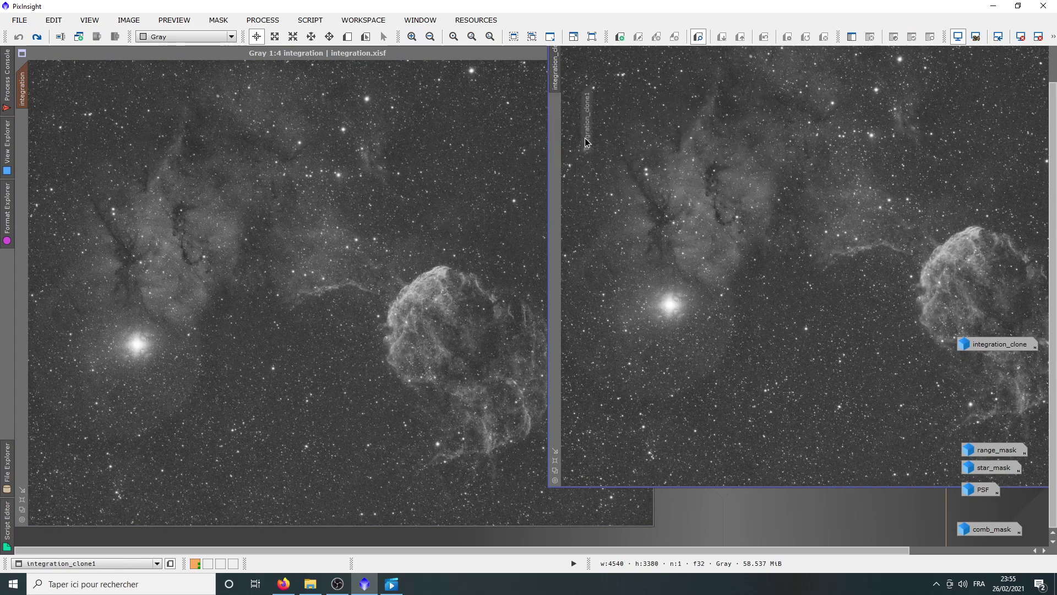
pyautogui.rightClick(720, 277)
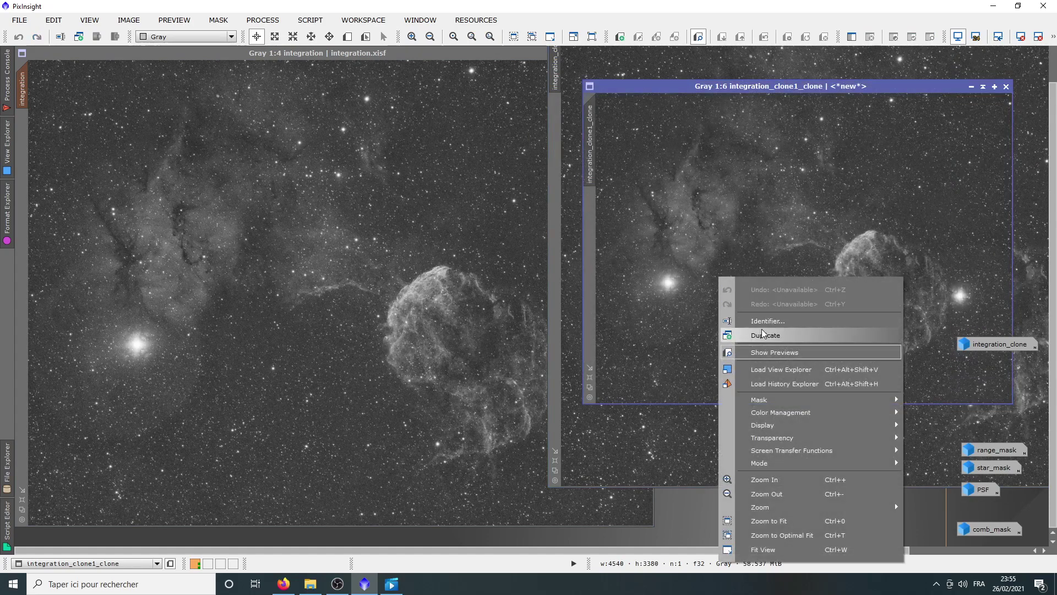
pyautogui.click(759, 544)
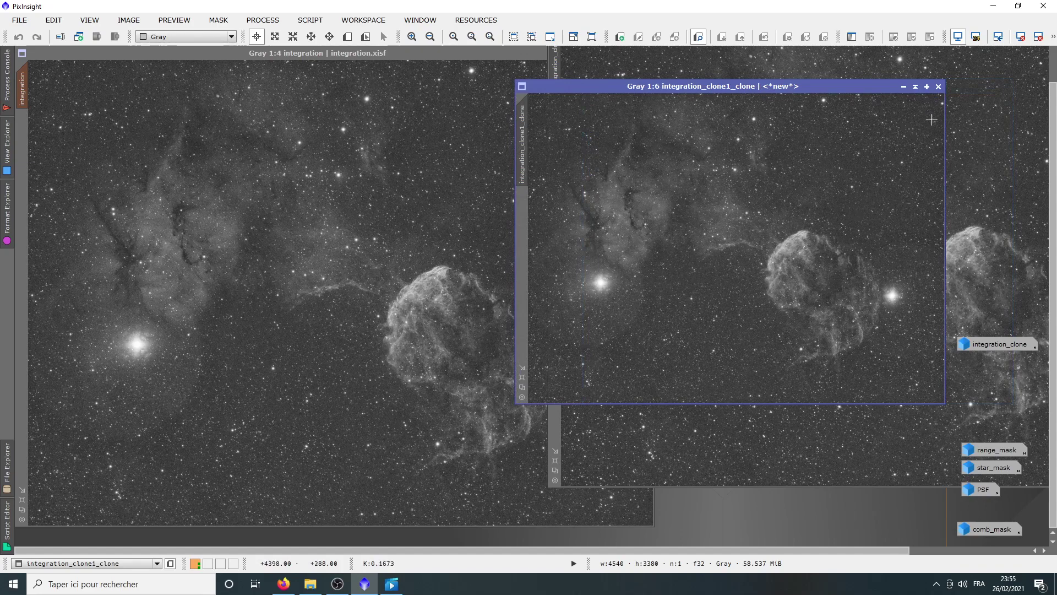
pyautogui.click(938, 86)
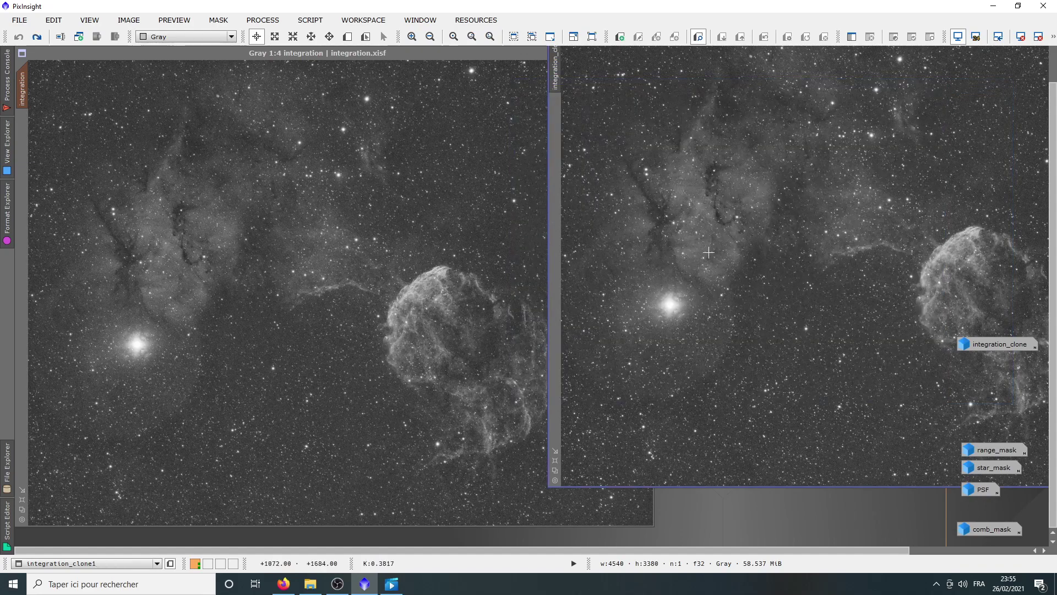
# Step: Fit the integration_clone1 window to its view and minimize the image back to the workspace
pyautogui.rightClick(675, 195)
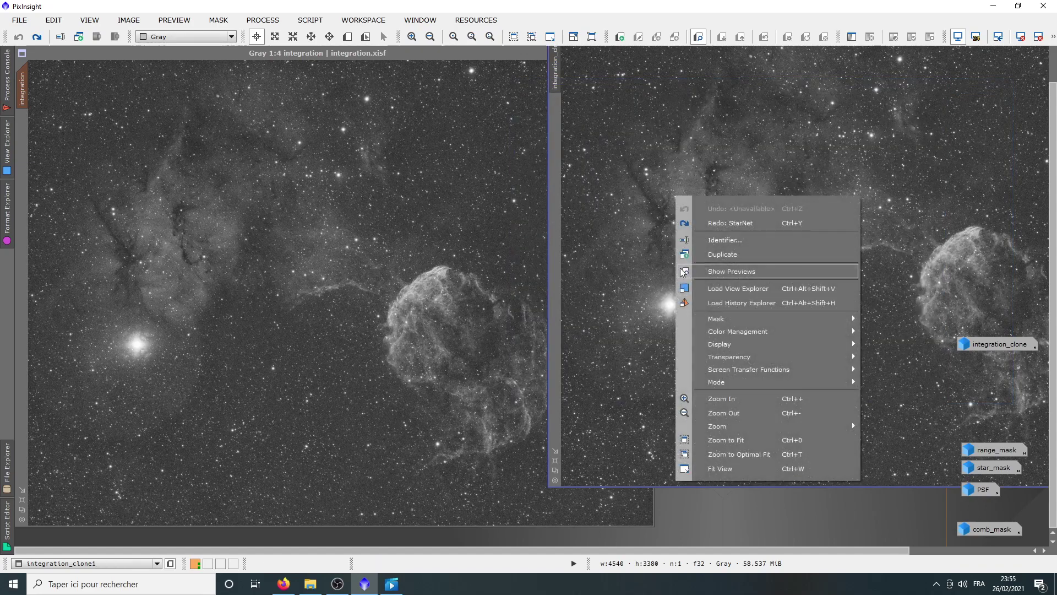
pyautogui.click(716, 471)
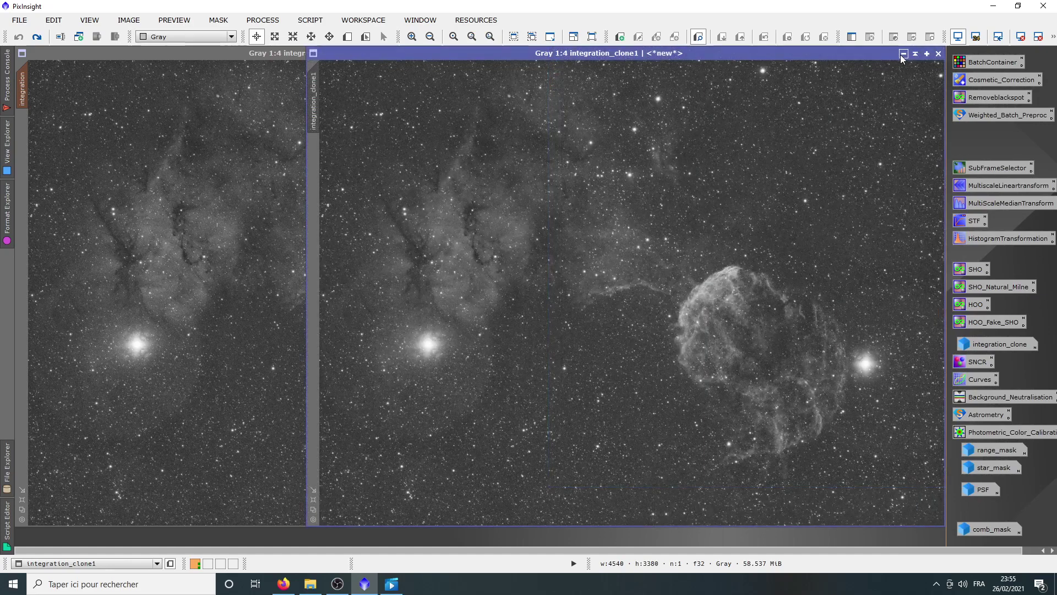
pyautogui.click(904, 54)
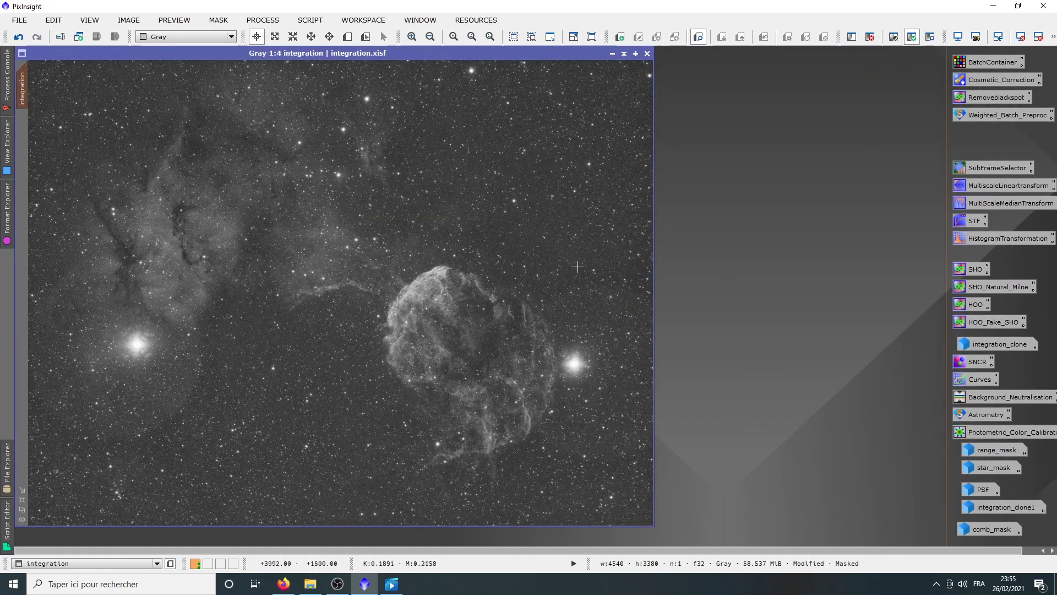